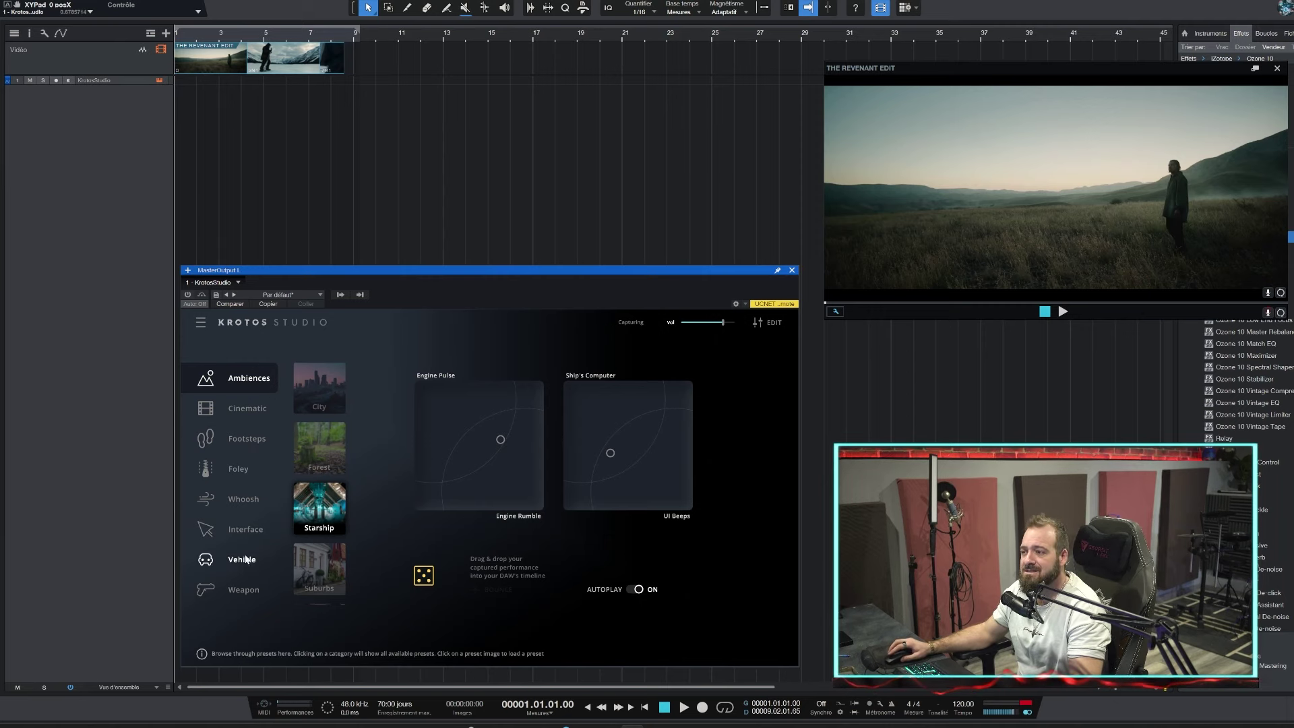
pyautogui.click(247, 410)
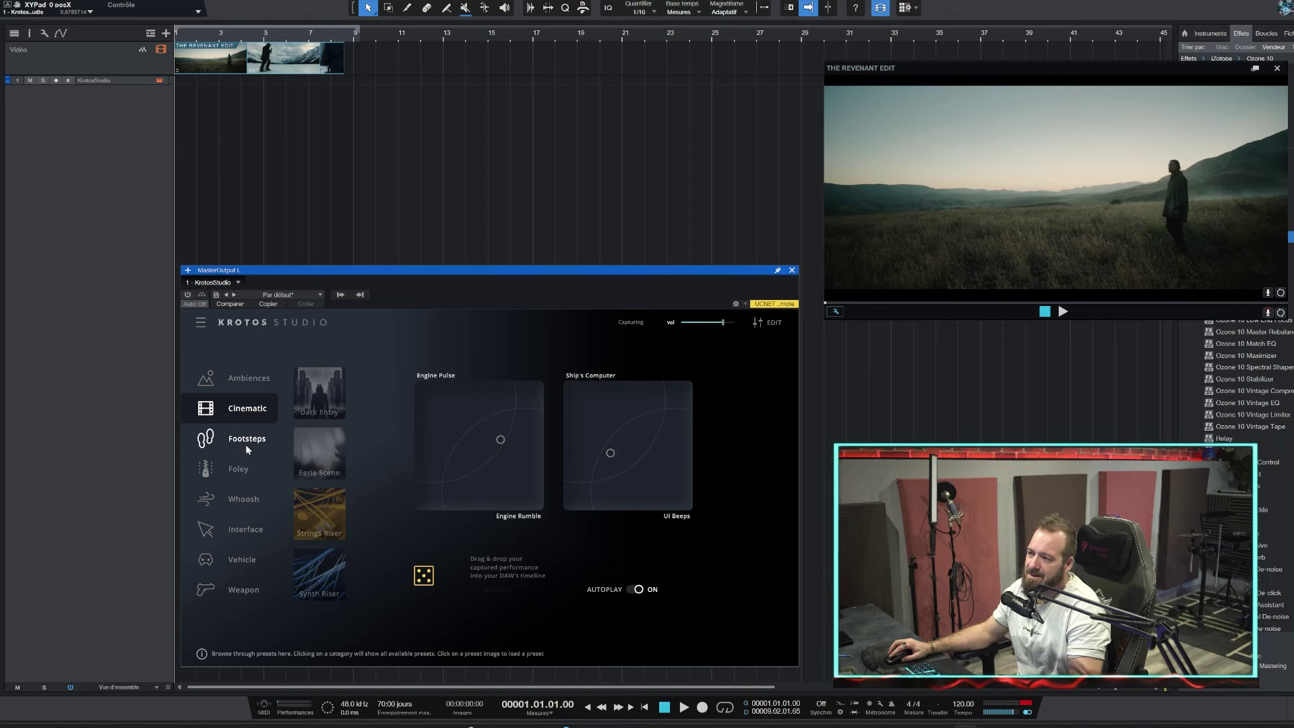
pyautogui.click(246, 442)
pyautogui.click(241, 469)
pyautogui.click(243, 499)
pyautogui.click(248, 526)
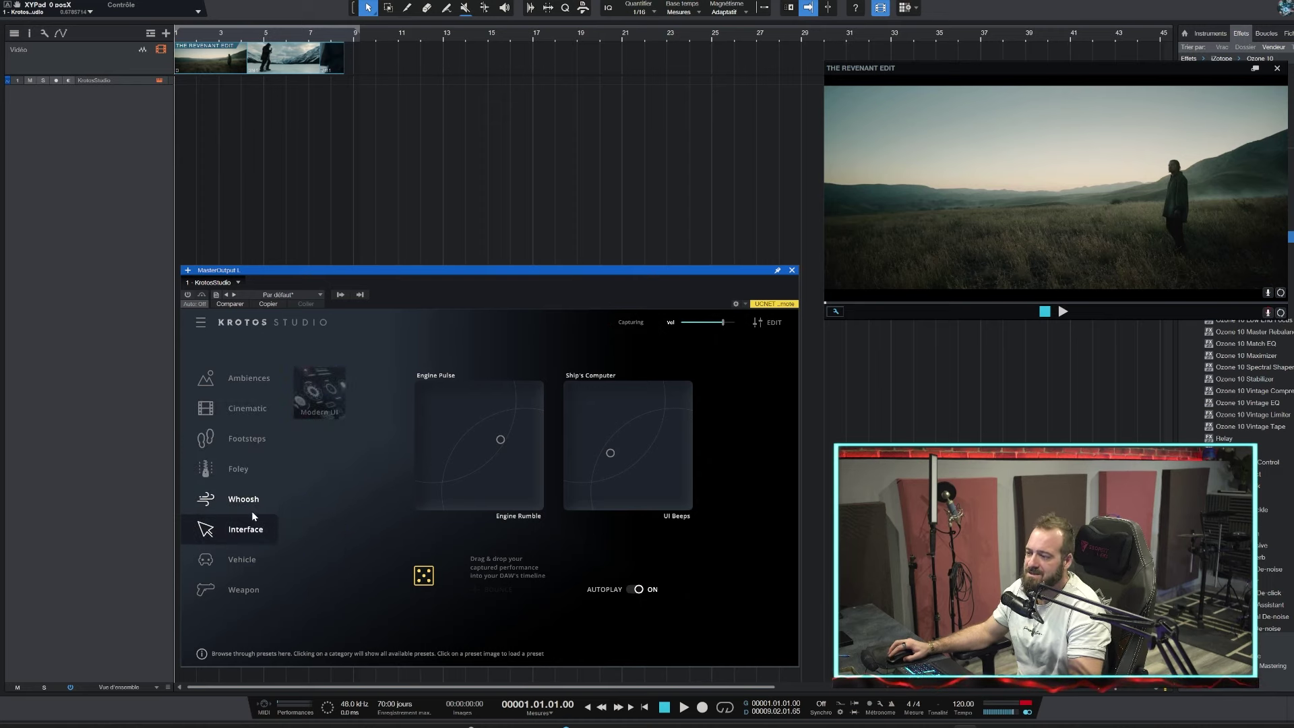
pyautogui.click(249, 382)
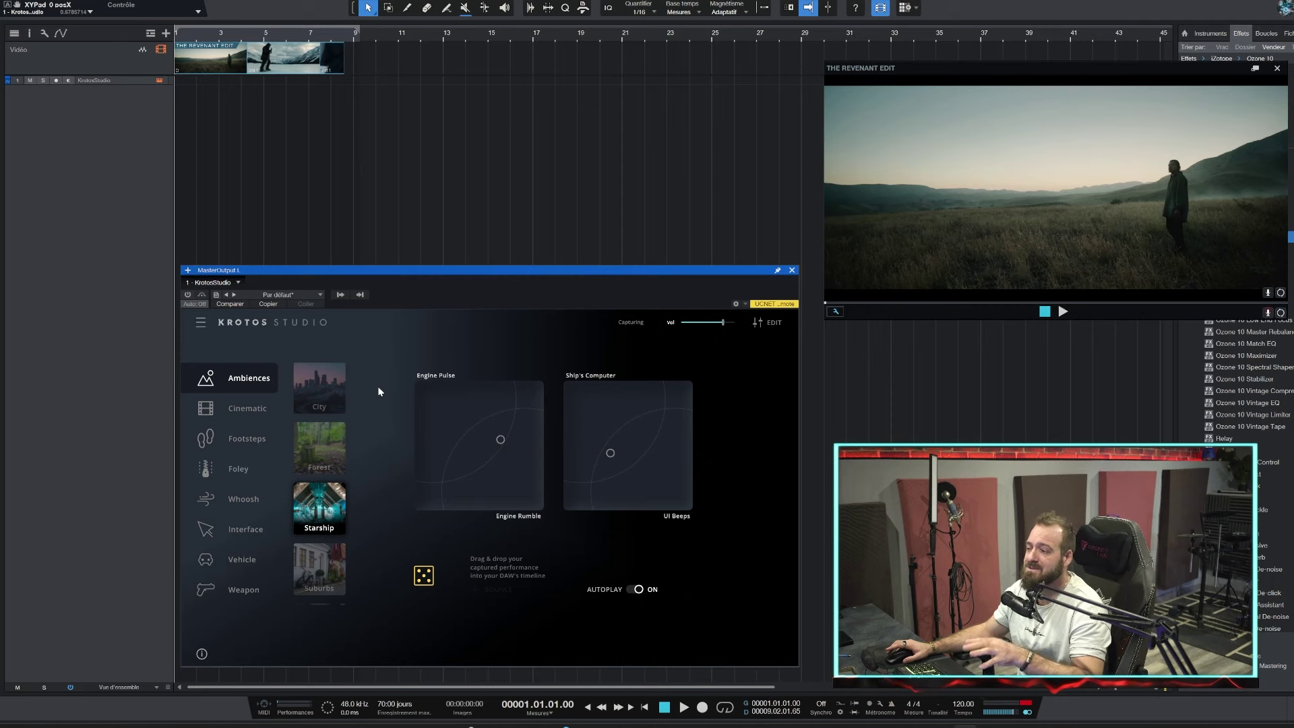
# Load the City ambience, enable Krotos, and position the Skyline and Sirens blend points
pyautogui.click(325, 392)
pyautogui.click(186, 294)
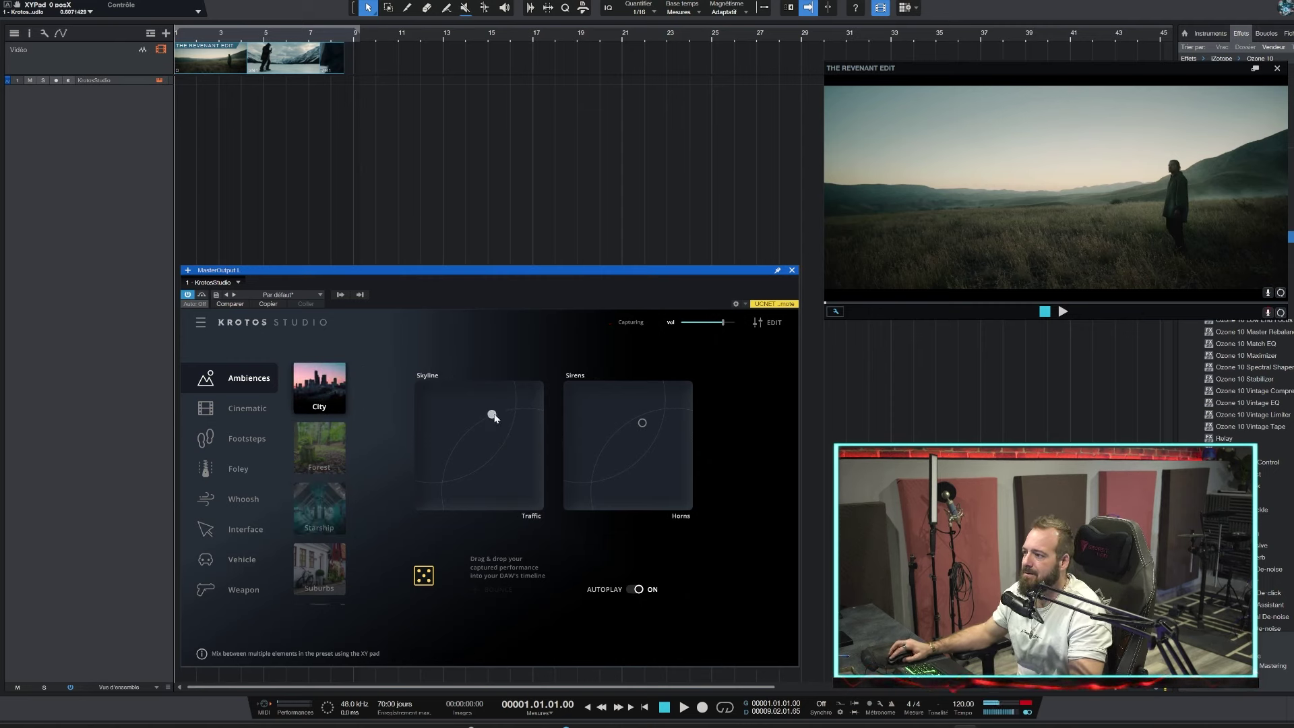
pyautogui.moveTo(493, 416); pyautogui.dragTo(442, 470)
pyautogui.moveTo(641, 423); pyautogui.dragTo(633, 447)
pyautogui.moveTo(459, 457)
pyautogui.mouseDown()
pyautogui.moveTo(488, 476)
pyautogui.moveTo(490, 464)
pyautogui.moveTo(458, 467)
pyautogui.moveTo(451, 436)
pyautogui.moveTo(471, 425)
pyautogui.moveTo(422, 507)
pyautogui.moveTo(418, 465)
pyautogui.mouseUp()
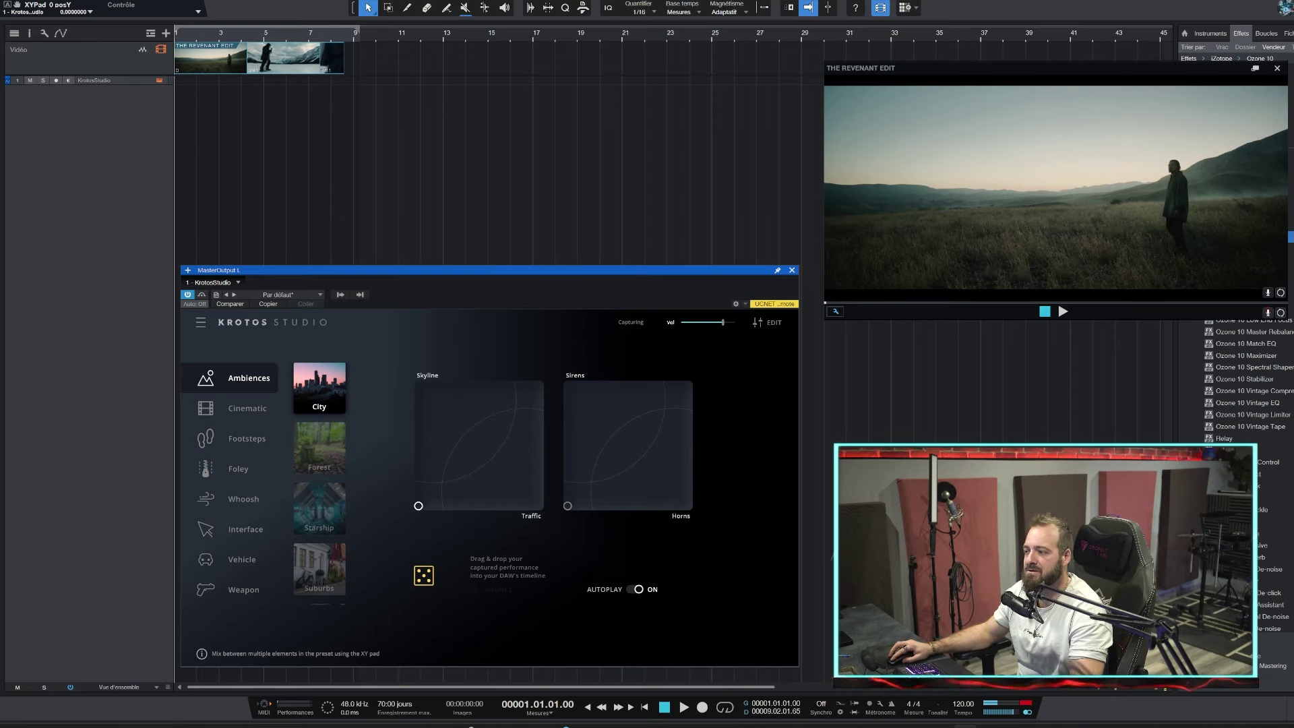
# Capture a City take sweeping Skyline toward Traffic and raising the Sirens mix
pyautogui.moveTo(432, 506); pyautogui.dragTo(477, 506)
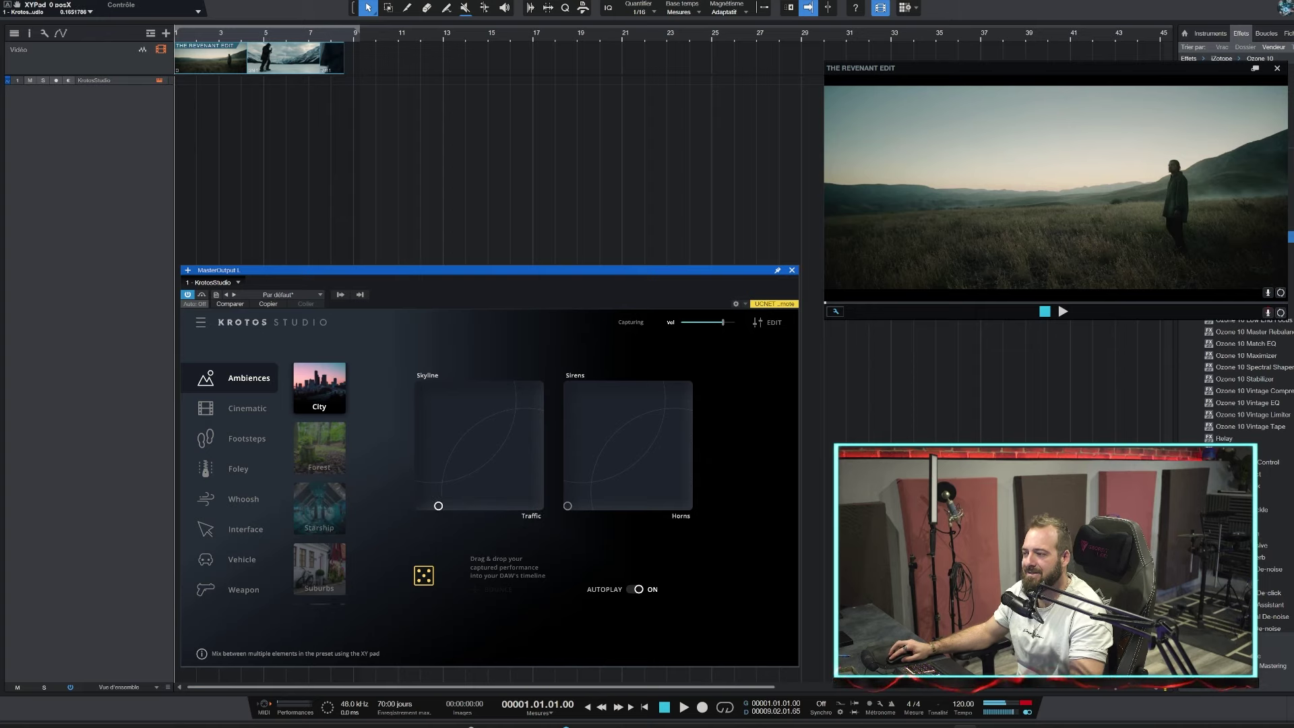
pyautogui.moveTo(435, 506); pyautogui.dragTo(483, 442)
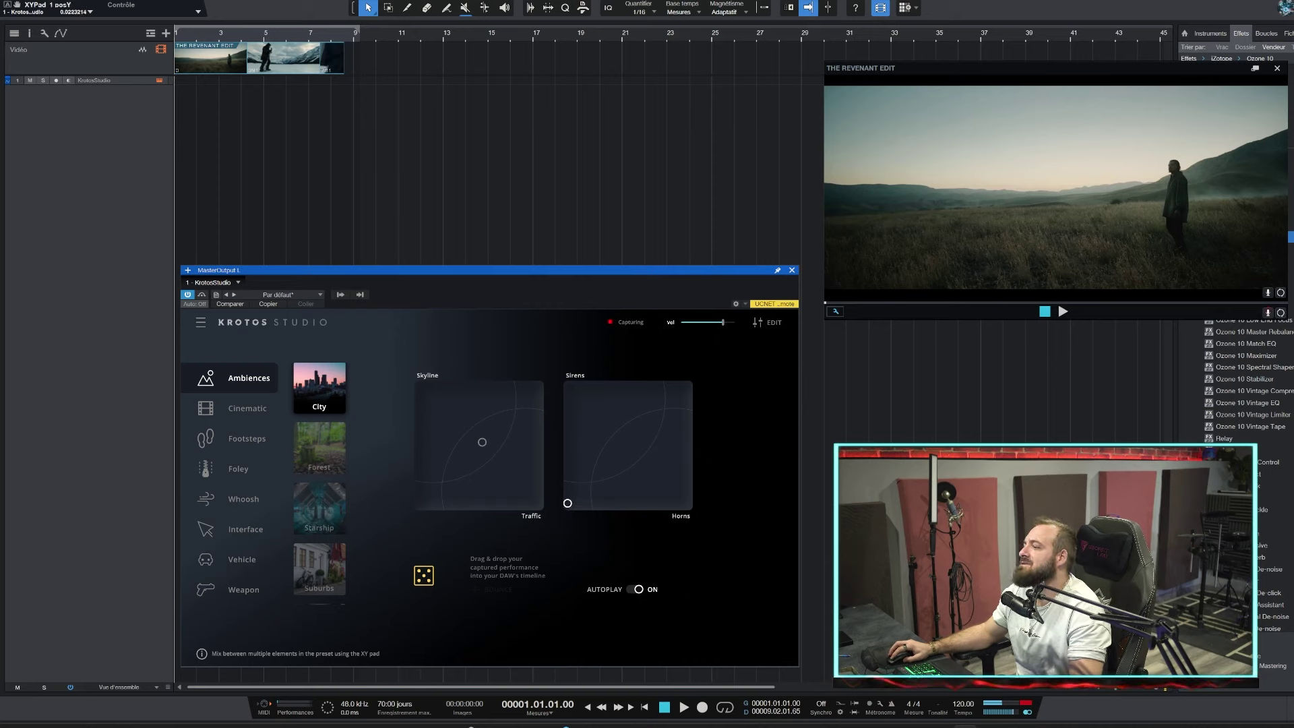
pyautogui.moveTo(570, 498)
pyautogui.mouseDown()
pyautogui.moveTo(577, 462)
pyautogui.moveTo(634, 443)
pyautogui.mouseUp()
pyautogui.moveTo(483, 441); pyautogui.dragTo(486, 440)
pyautogui.moveTo(631, 444); pyautogui.dragTo(636, 433)
pyautogui.moveTo(486, 440); pyautogui.dragTo(488, 438)
pyautogui.moveTo(636, 434); pyautogui.dragTo(651, 424)
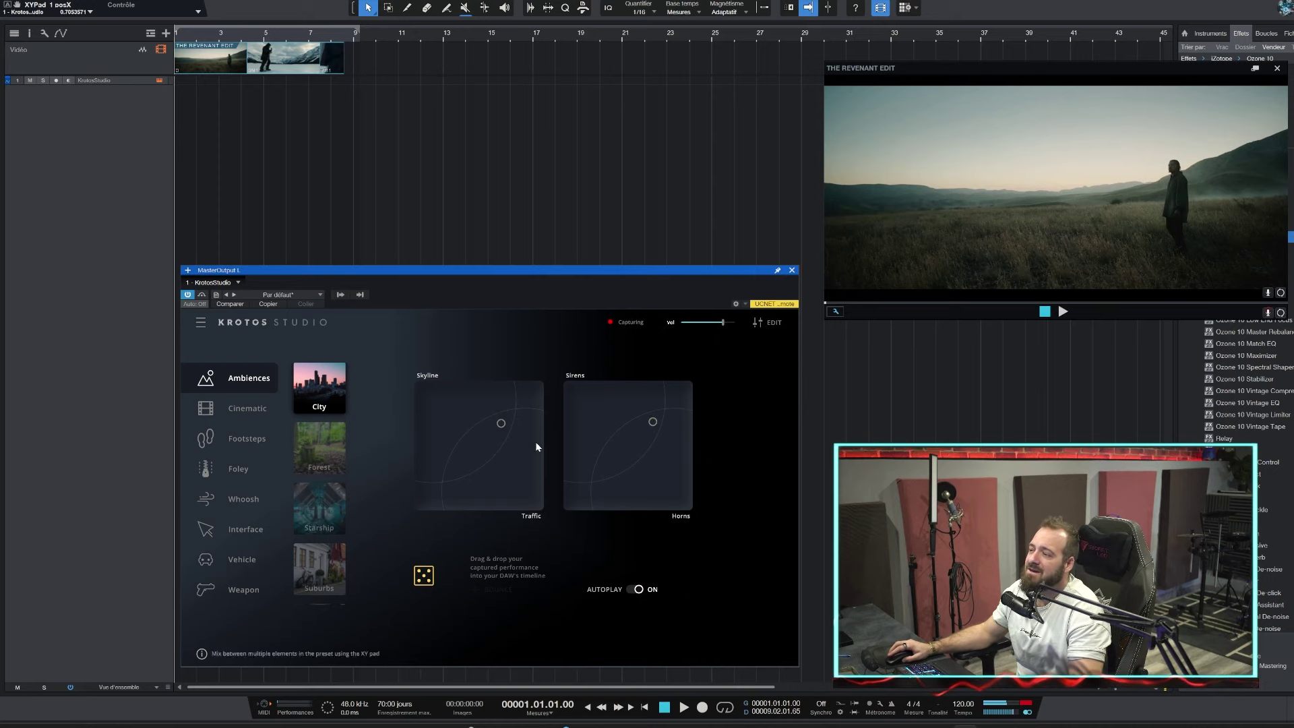
pyautogui.moveTo(319, 475)
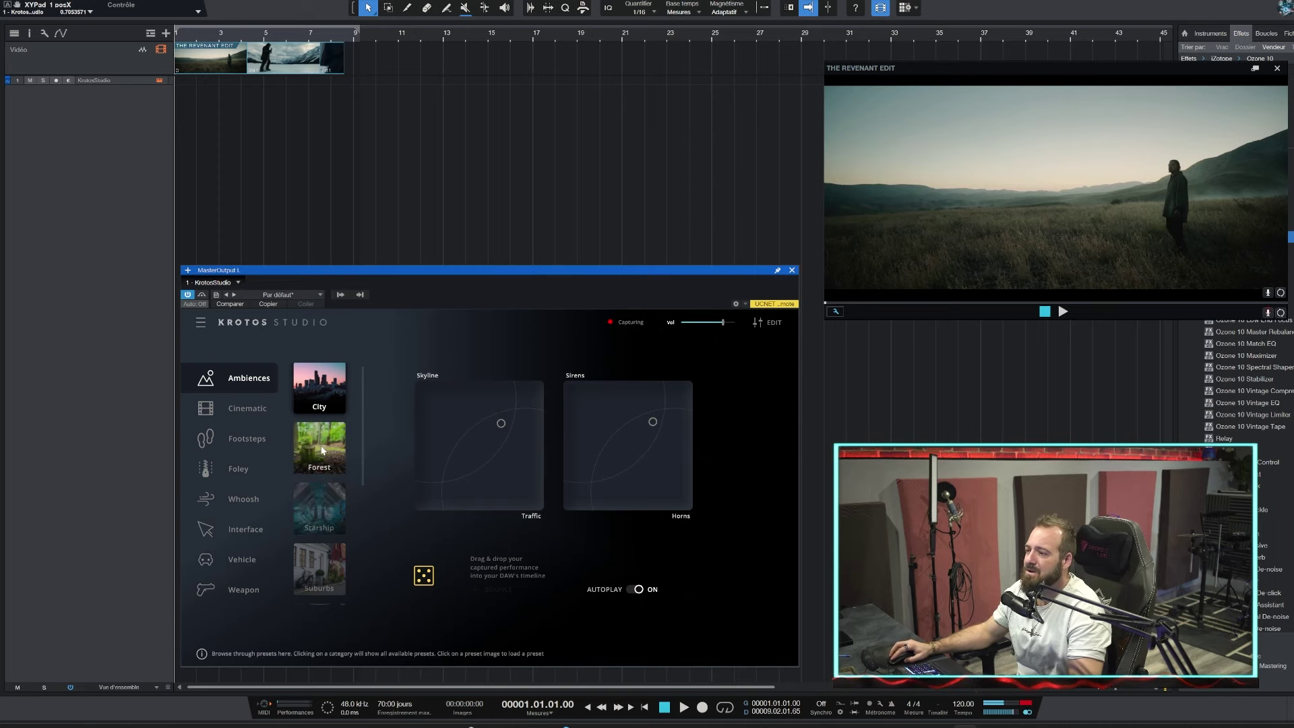
# Load the Forest preset and push the Birds/Wind and Stream blends to their extremes
pyautogui.click(318, 461)
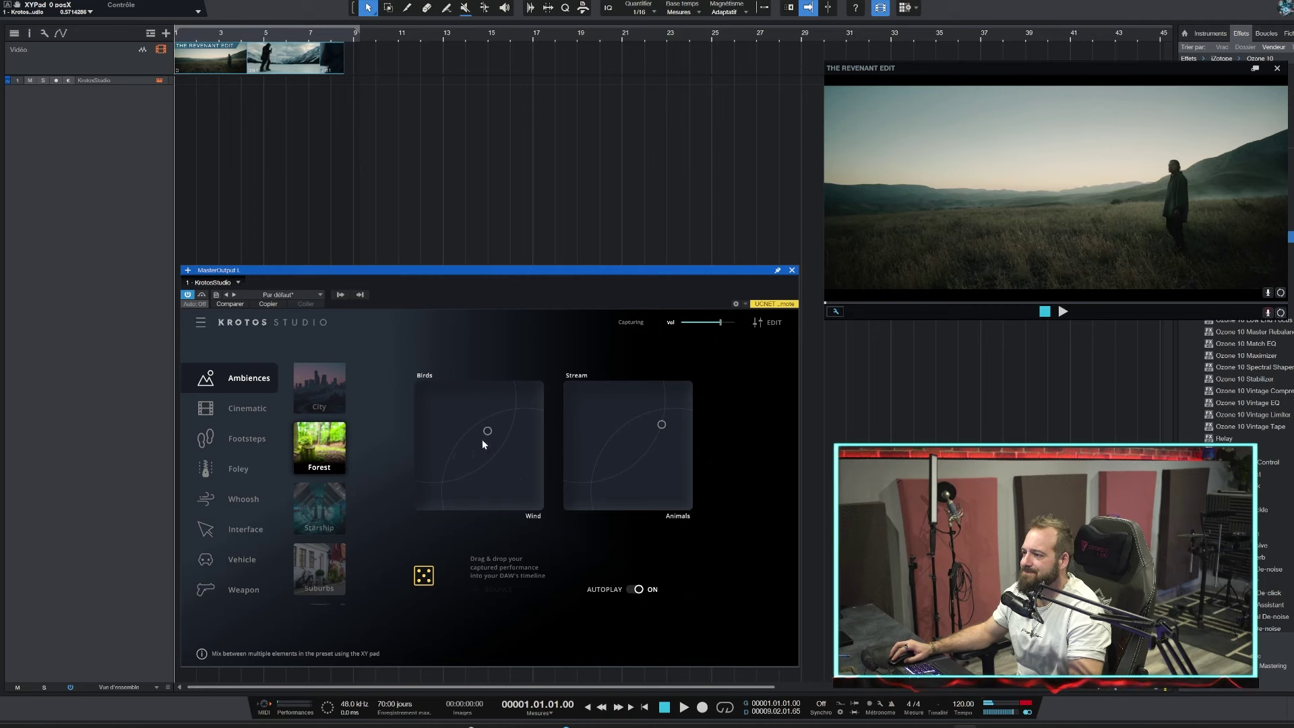
pyautogui.moveTo(481, 436)
pyautogui.mouseDown()
pyautogui.moveTo(424, 406)
pyautogui.moveTo(539, 508)
pyautogui.mouseUp()
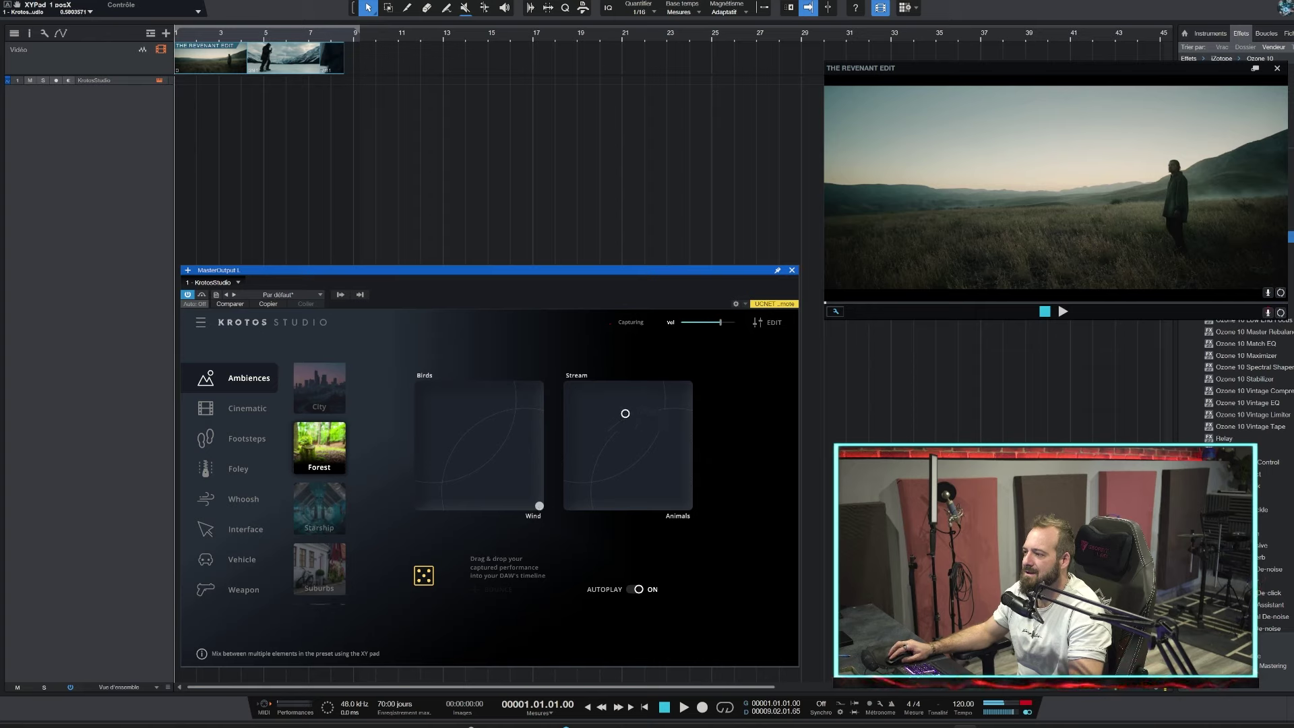
pyautogui.moveTo(603, 406)
pyautogui.mouseDown()
pyautogui.moveTo(568, 387)
pyautogui.moveTo(688, 506)
pyautogui.mouseUp()
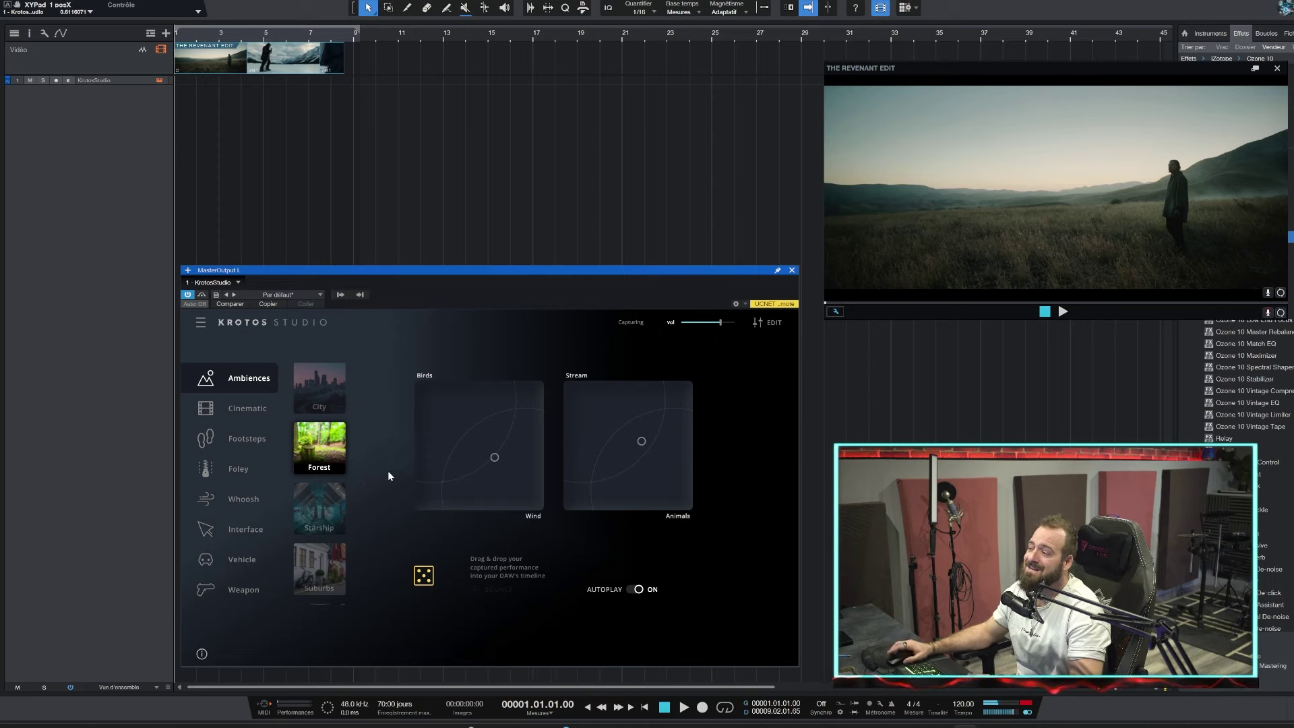
# Load Starship and set the Engine Pulse and Ship's Computer blend points
pyautogui.click(322, 505)
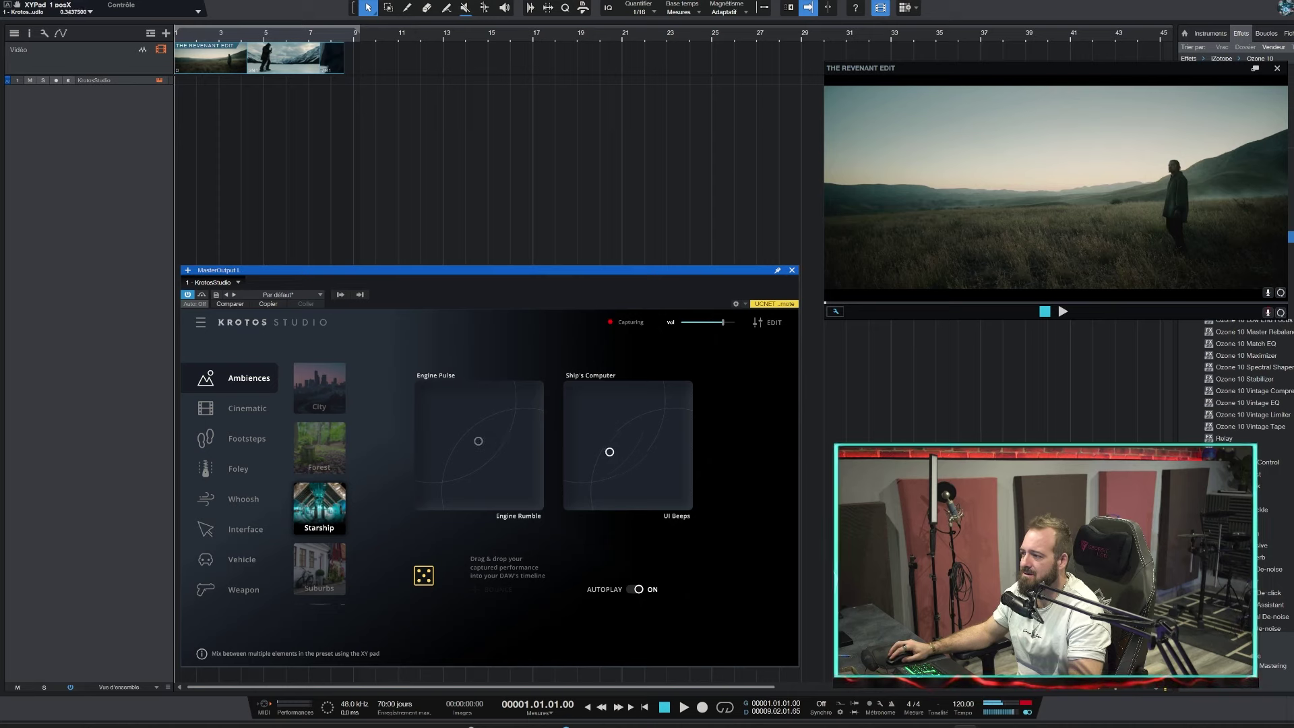
pyautogui.moveTo(478, 440)
pyautogui.mouseDown()
pyautogui.moveTo(423, 400)
pyautogui.moveTo(436, 401)
pyautogui.mouseUp()
pyautogui.moveTo(488, 474); pyautogui.dragTo(523, 486)
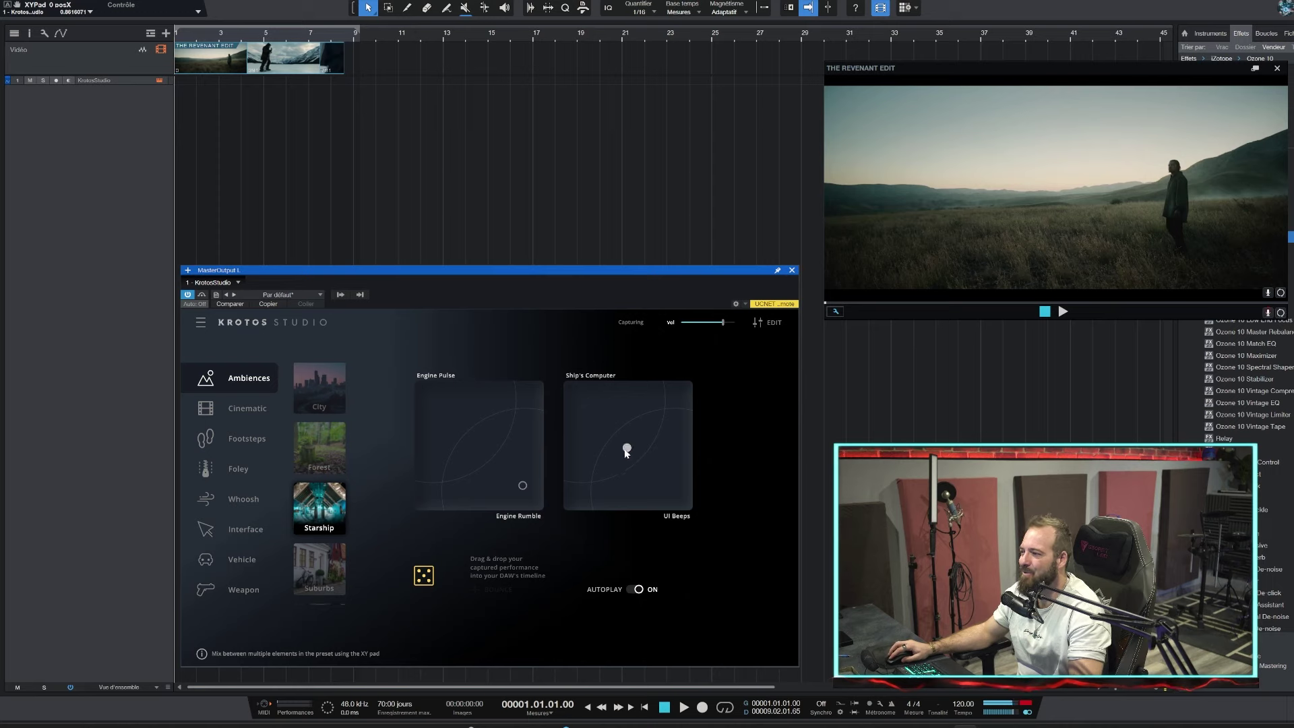
pyautogui.moveTo(626, 451); pyautogui.dragTo(659, 476)
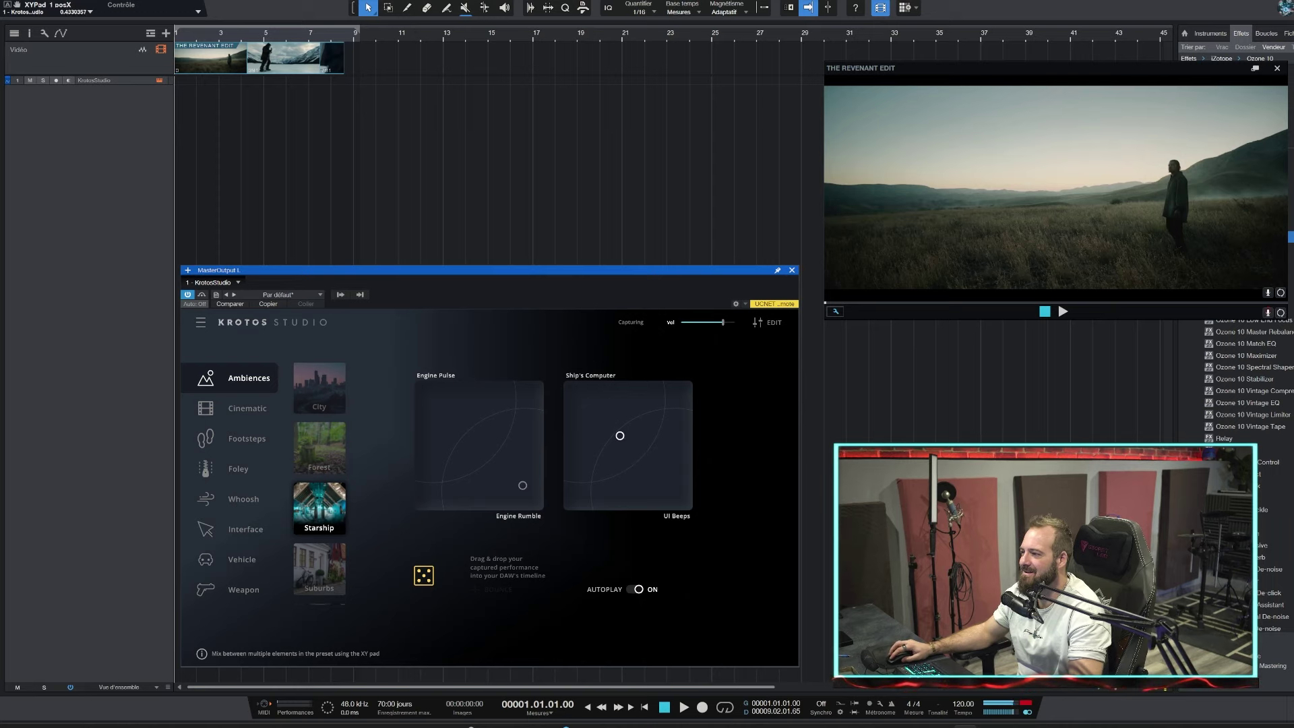
pyautogui.moveTo(617, 432)
pyautogui.mouseDown()
pyautogui.moveTo(585, 400)
pyautogui.moveTo(615, 448)
pyautogui.mouseUp()
pyautogui.moveTo(522, 488)
pyautogui.mouseDown()
pyautogui.moveTo(460, 451)
pyautogui.moveTo(478, 451)
pyautogui.mouseUp()
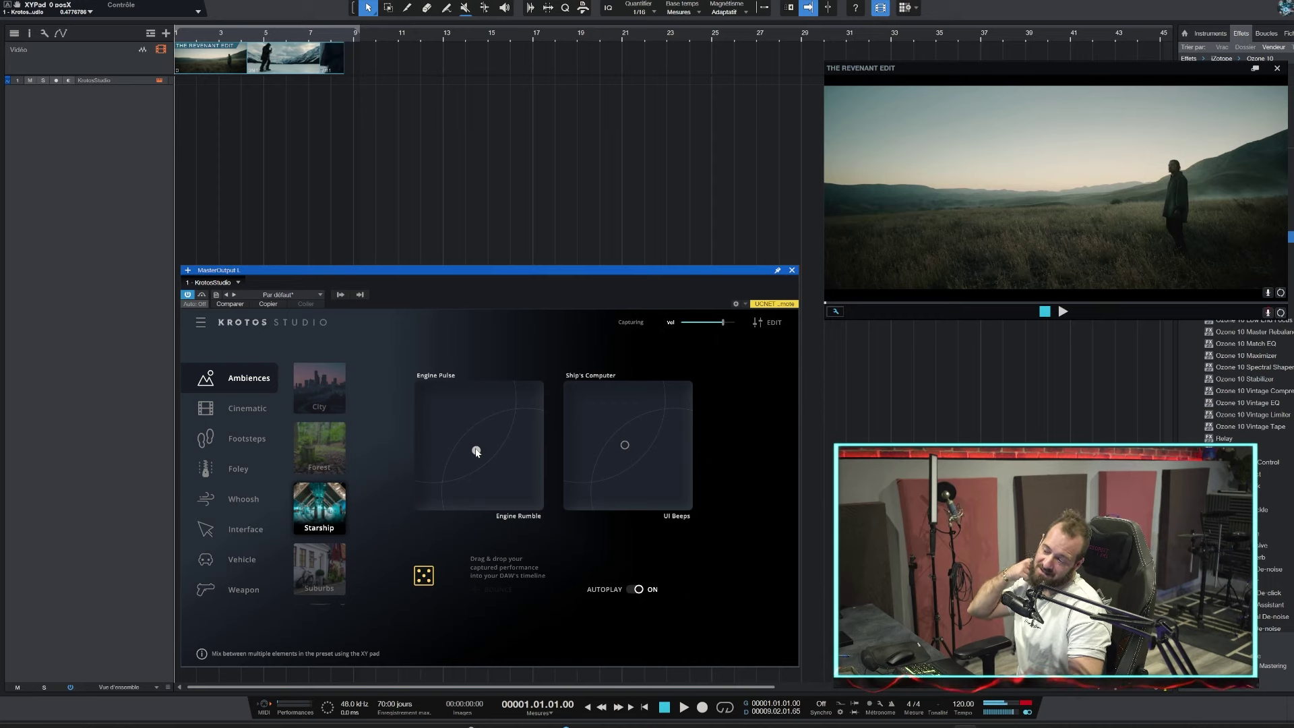
# Capture a take sliding Engine Pulse toward Rumble and Ship's Computer across its pad
pyautogui.moveTo(476, 451); pyautogui.dragTo(524, 496)
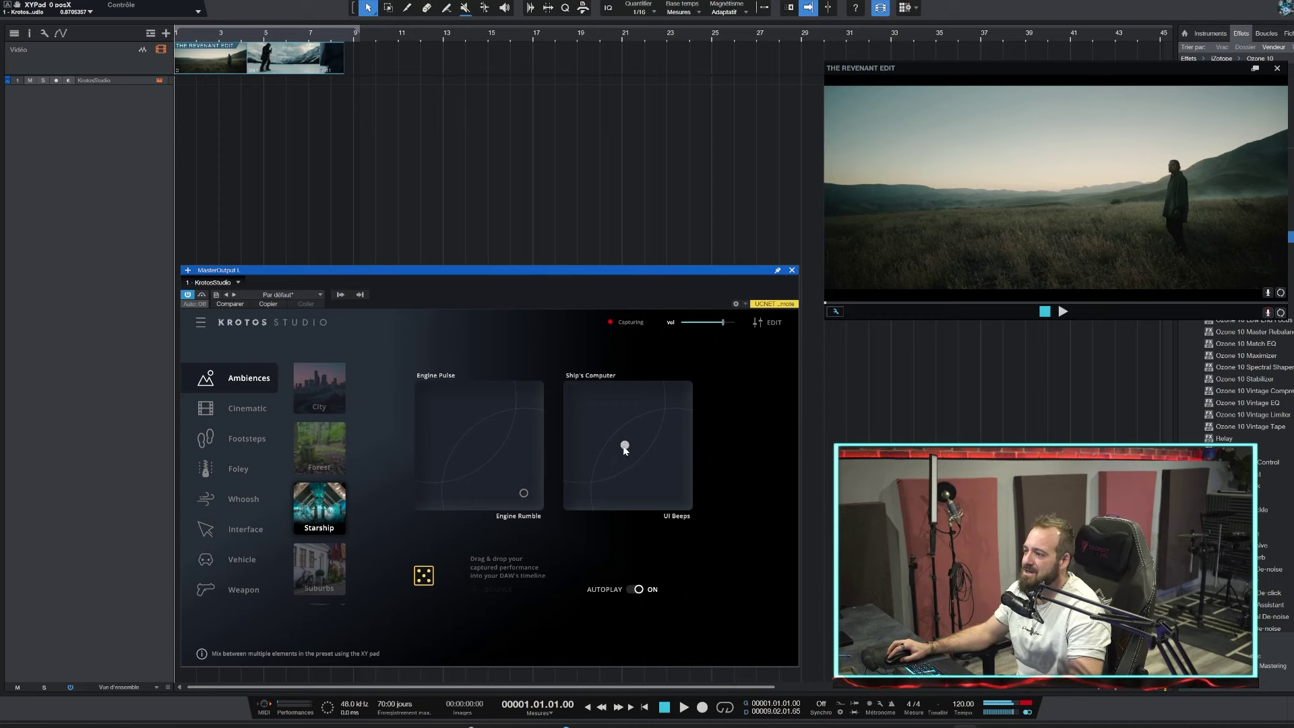
pyautogui.moveTo(625, 445)
pyautogui.mouseDown()
pyautogui.moveTo(574, 393)
pyautogui.moveTo(673, 453)
pyautogui.moveTo(688, 496)
pyautogui.mouseUp()
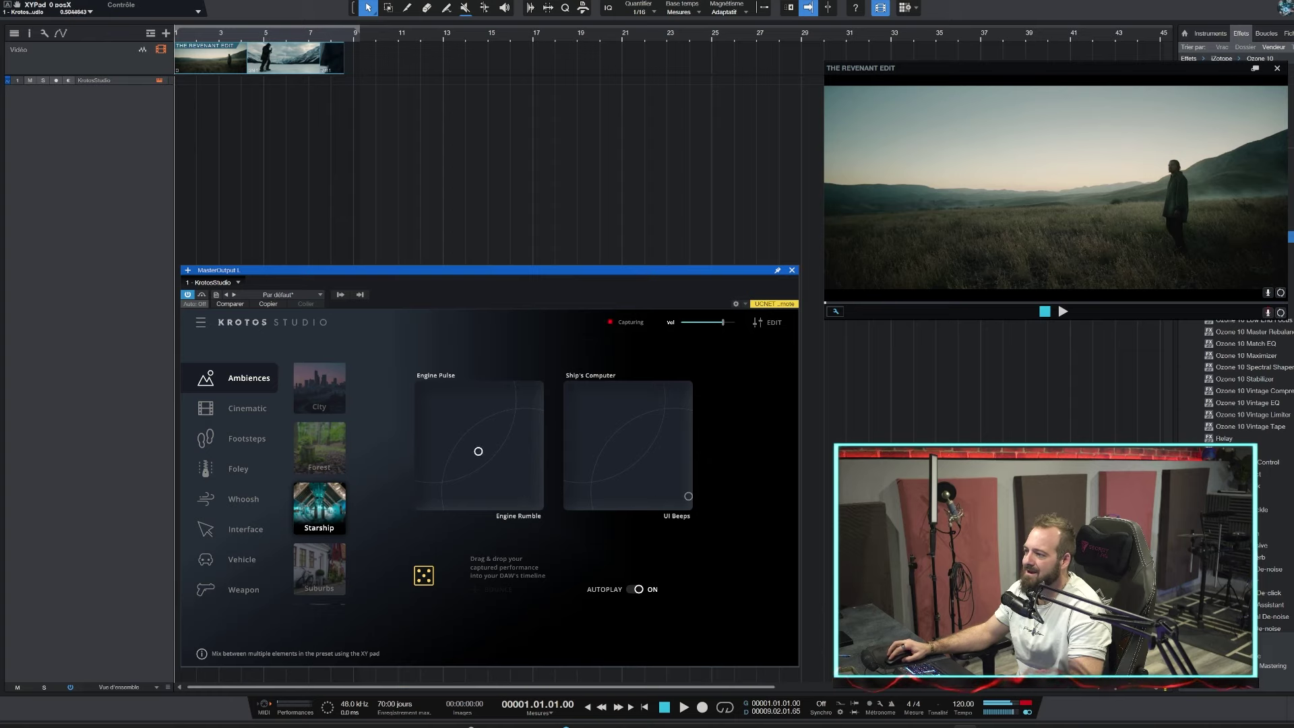
pyautogui.moveTo(473, 454); pyautogui.dragTo(502, 432)
pyautogui.moveTo(572, 497); pyautogui.dragTo(634, 443)
pyautogui.scroll(-1, 324, 475)
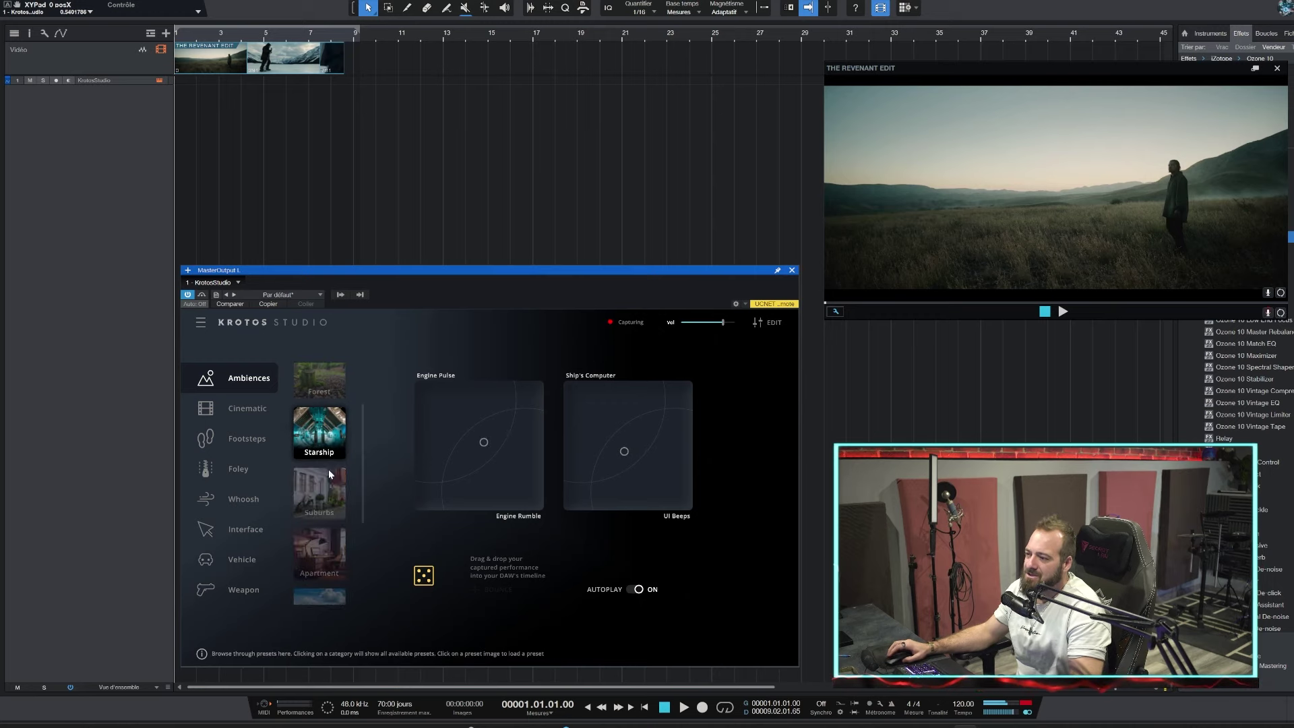
pyautogui.scroll(-2, 324, 476)
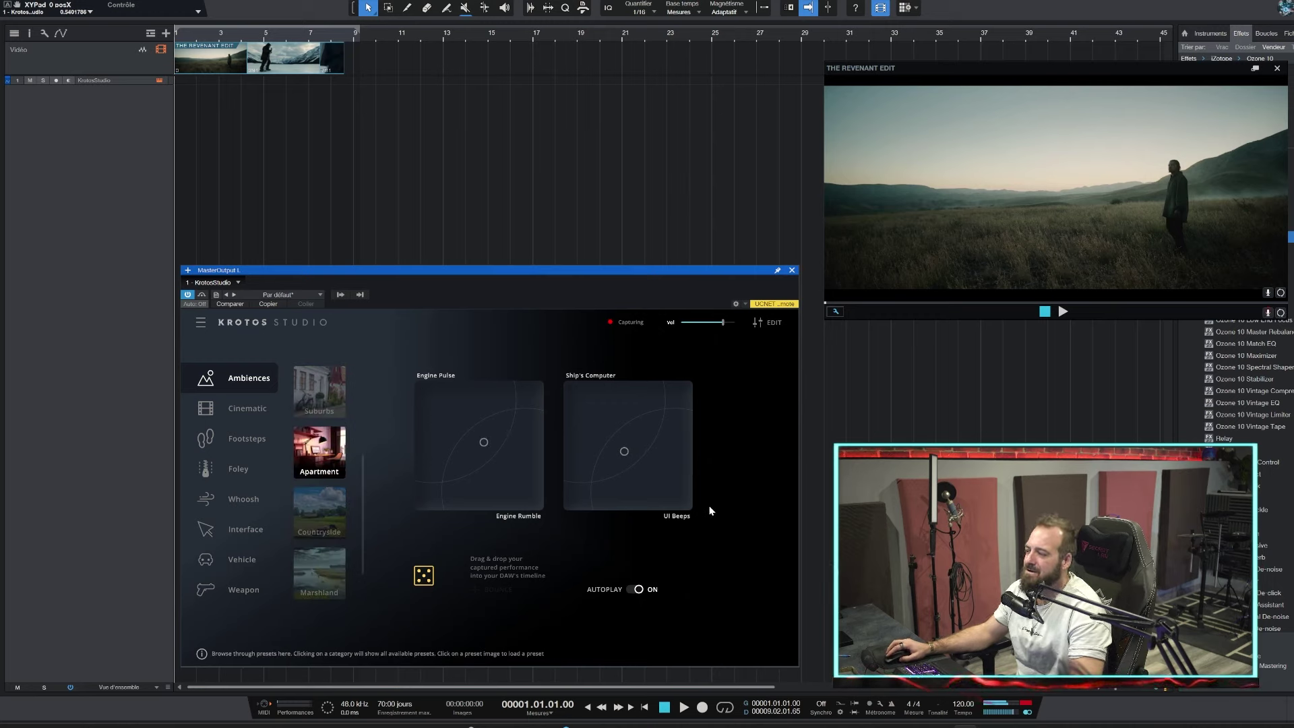
# Try the Apartment Air and Exterior blends, then reset both points to centre
pyautogui.moveTo(629, 458); pyautogui.dragTo(580, 397)
pyautogui.moveTo(486, 442)
pyautogui.mouseDown()
pyautogui.moveTo(536, 495)
pyautogui.moveTo(429, 401)
pyautogui.mouseUp()
pyautogui.doubleClick(429, 401)
pyautogui.doubleClick(660, 484)
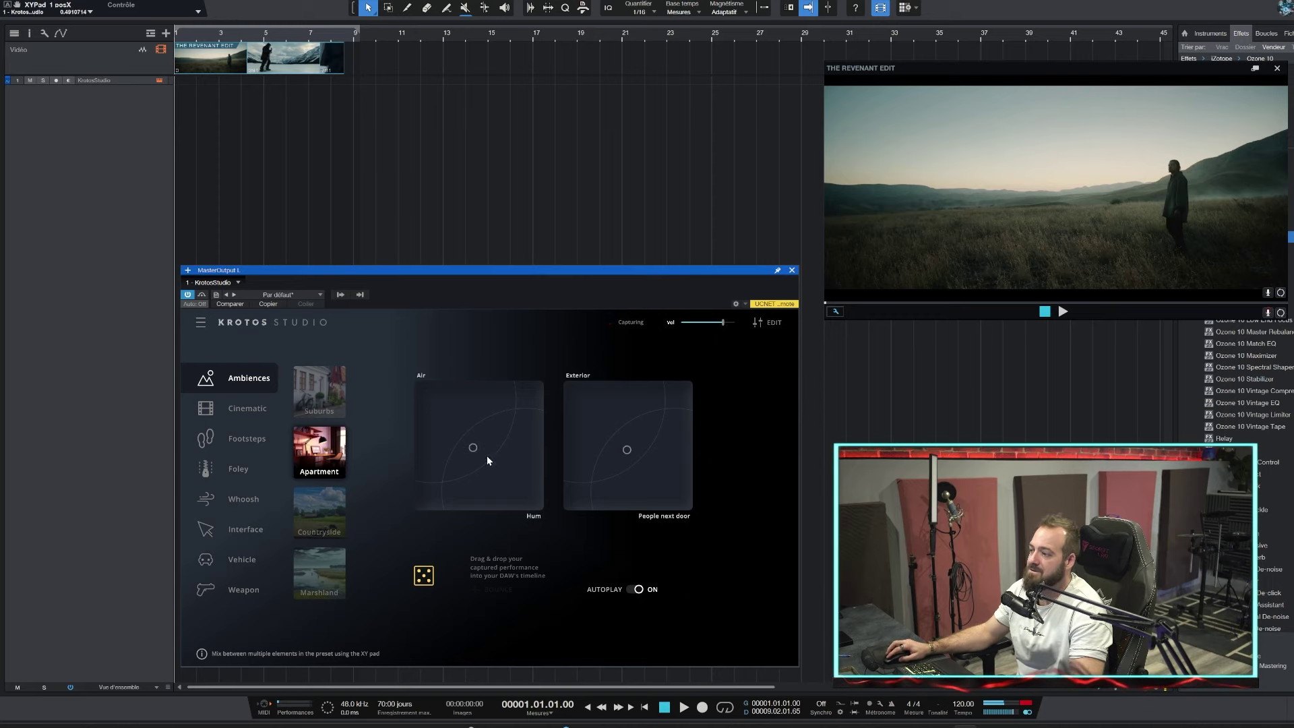
pyautogui.scroll(-2, 341, 484)
# Load the Wind and Rain preset and move its Forest Wind blend point
pyautogui.click(325, 510)
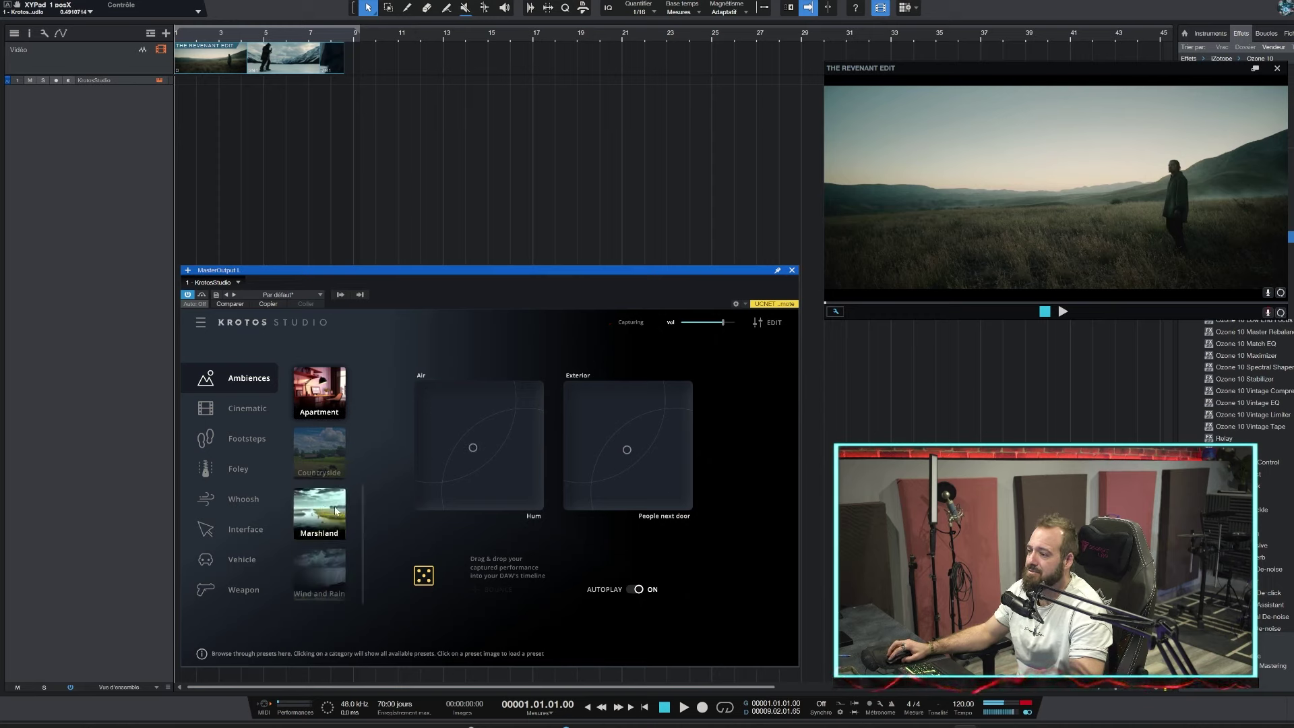
pyautogui.click(319, 572)
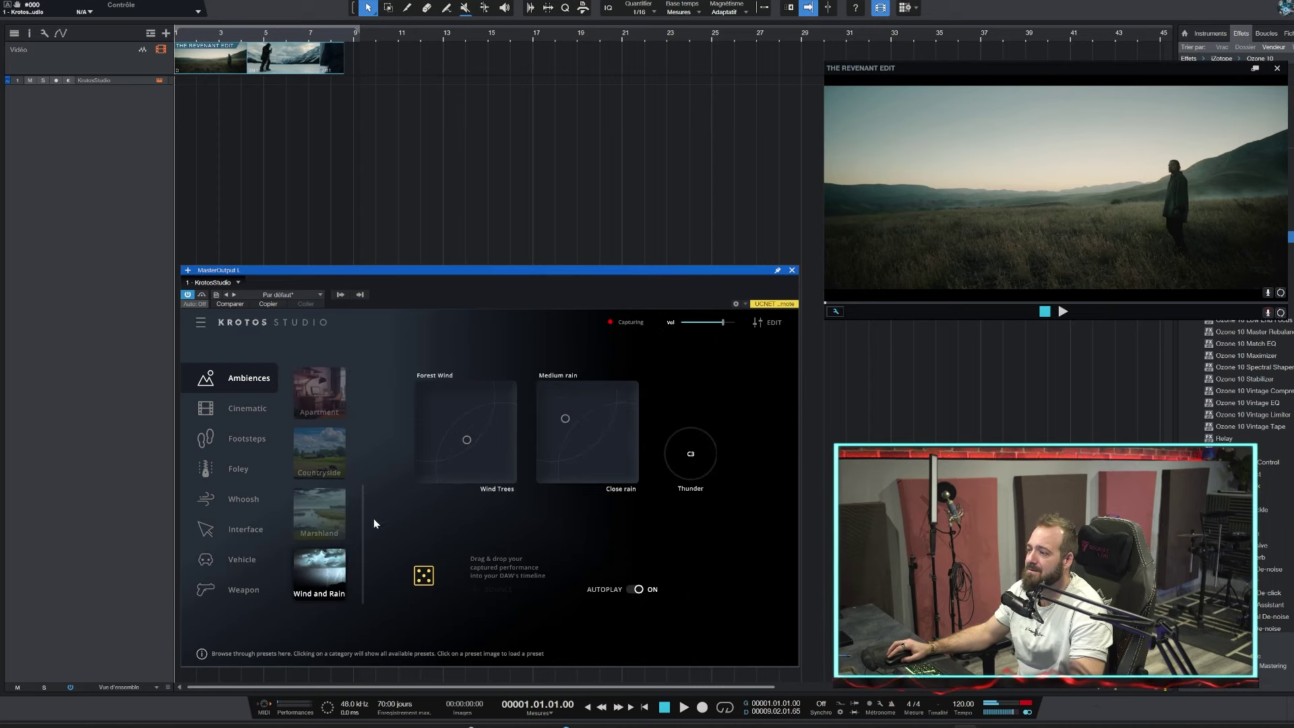
pyautogui.click(455, 427)
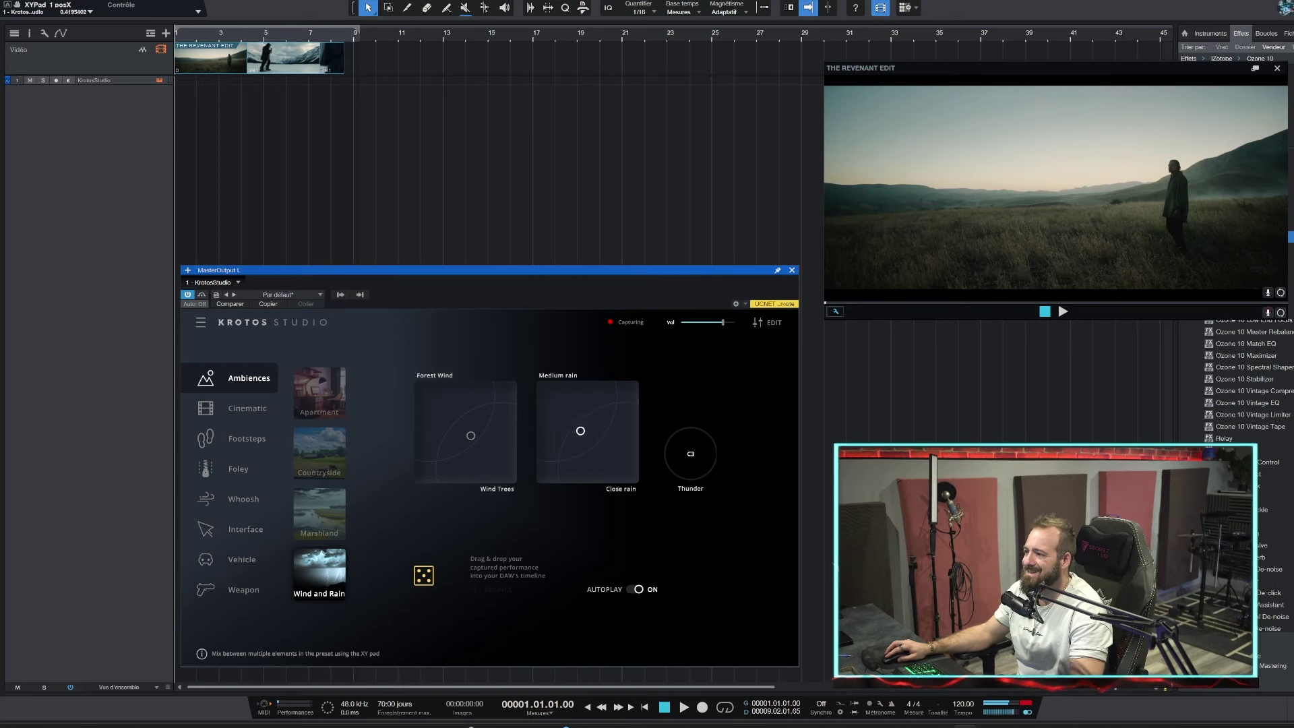
# Audition the Cinematic Dark Entry preset, sweeping the blend toward the Hit zone
pyautogui.click(244, 412)
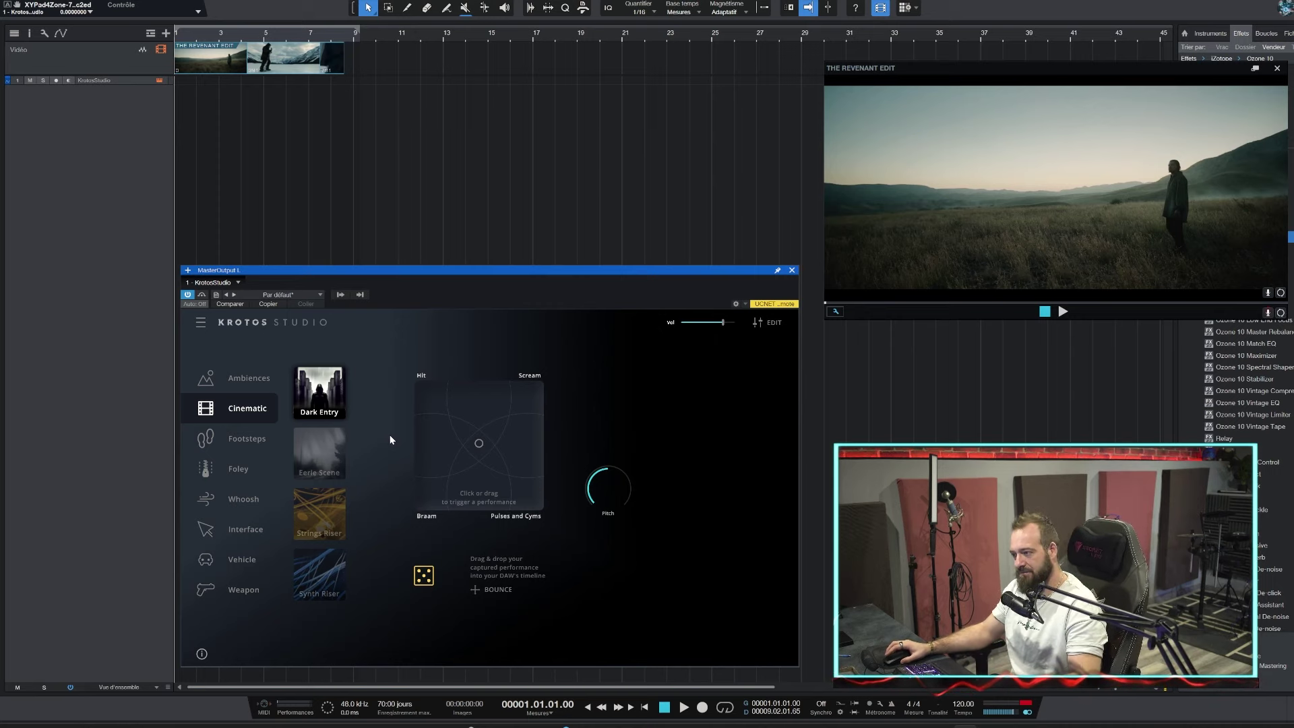
pyautogui.click(477, 435)
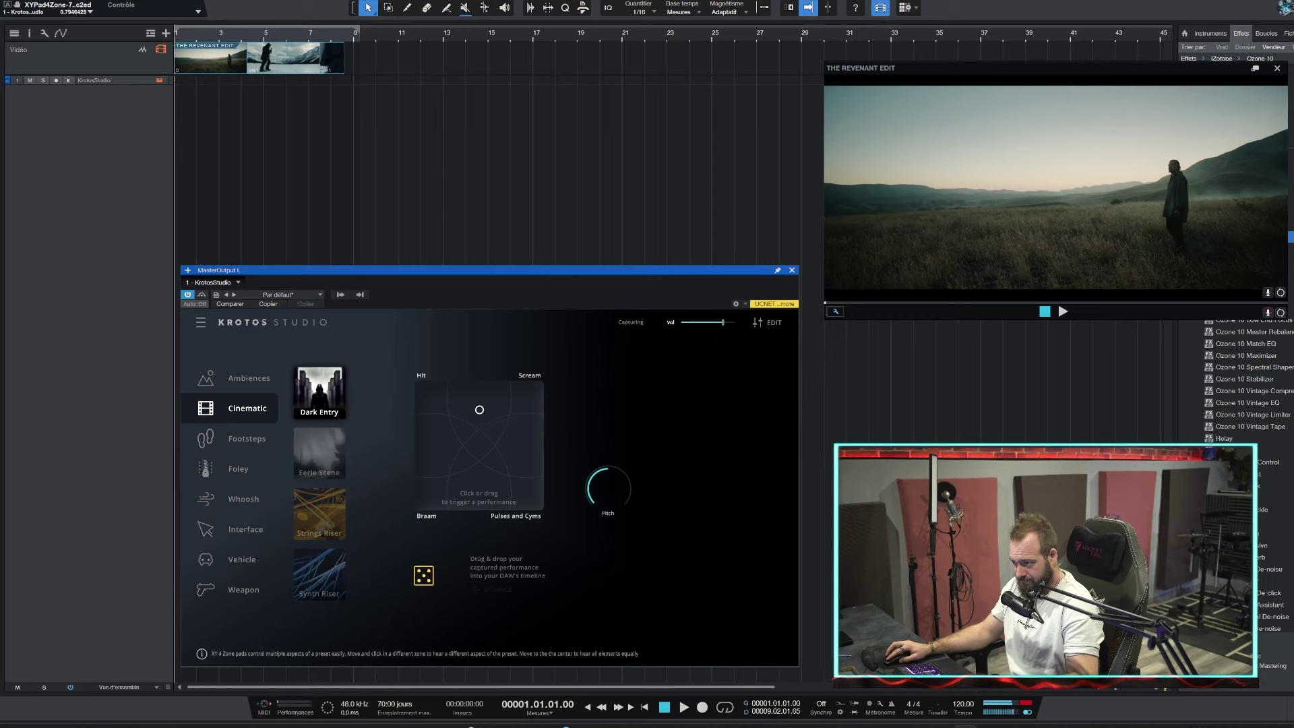
pyautogui.moveTo(480, 409); pyautogui.dragTo(422, 395)
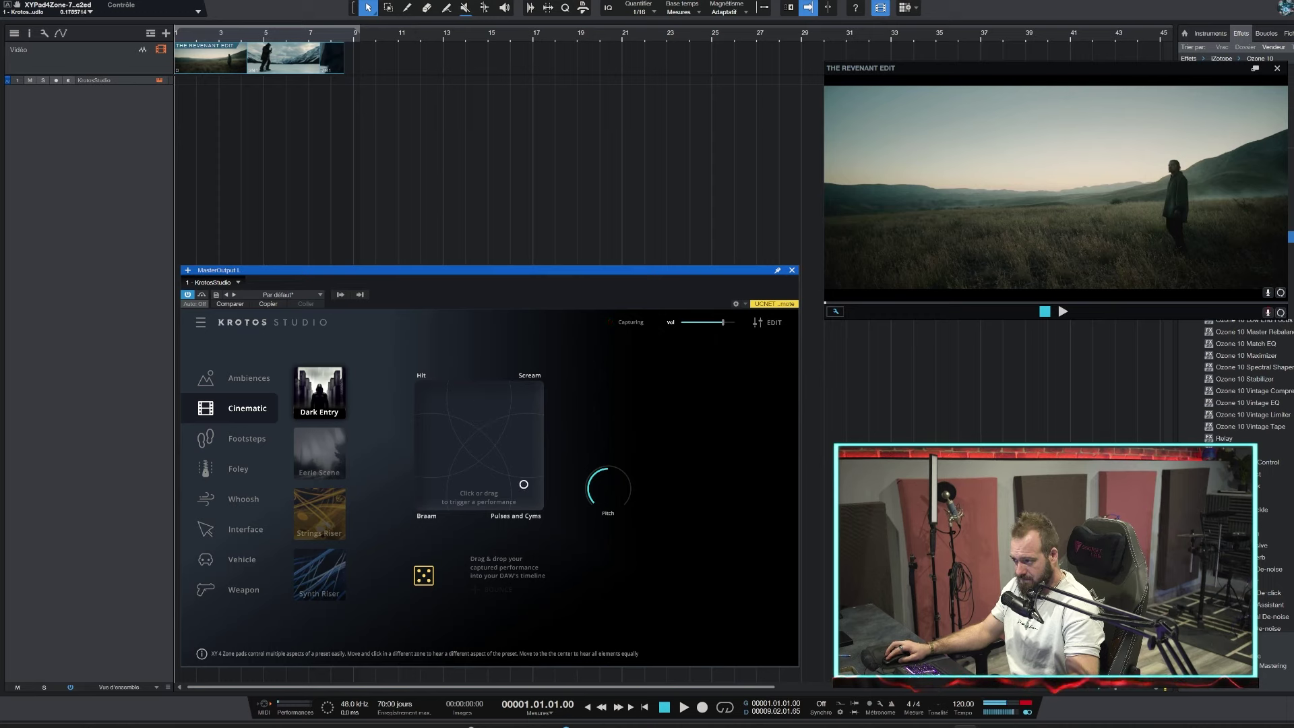
# Audition Strings Riser toward the Grit Synth zone, then switch to Foley
pyautogui.press('Down')
pyautogui.press('Down')
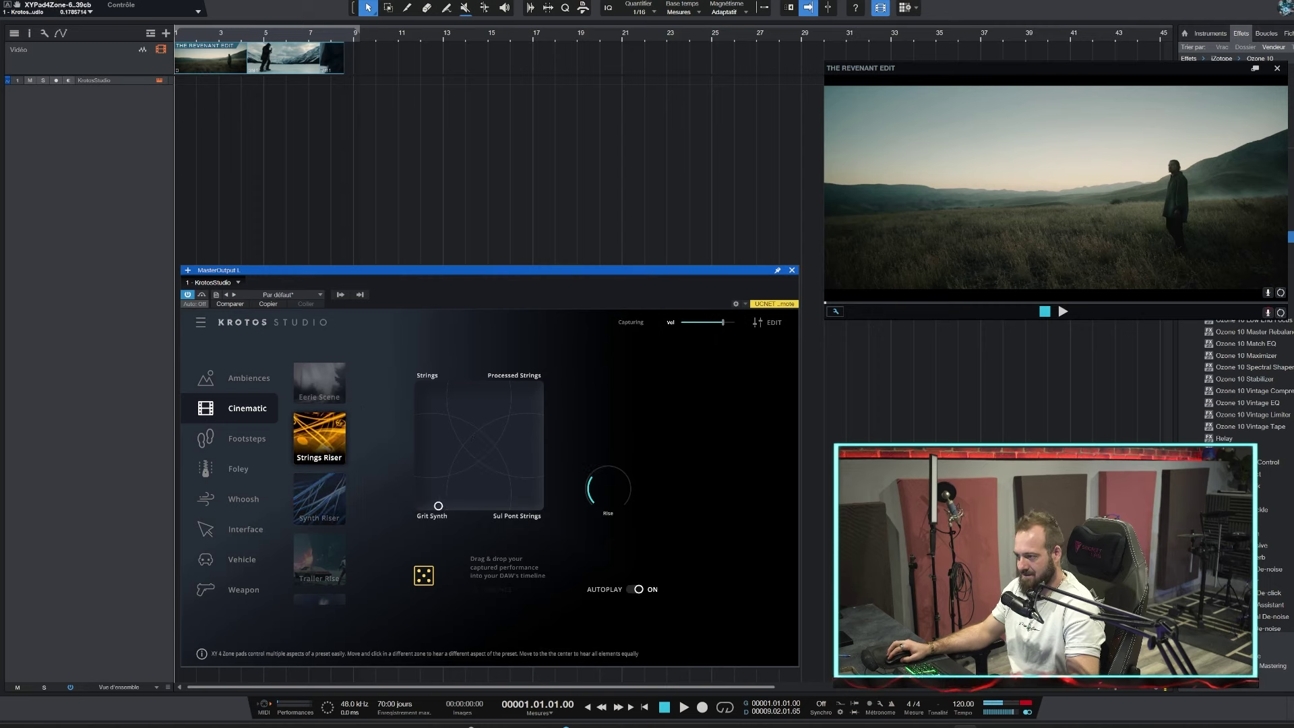
pyautogui.moveTo(537, 506)
pyautogui.mouseDown()
pyautogui.moveTo(436, 506)
pyautogui.moveTo(489, 448)
pyautogui.mouseUp()
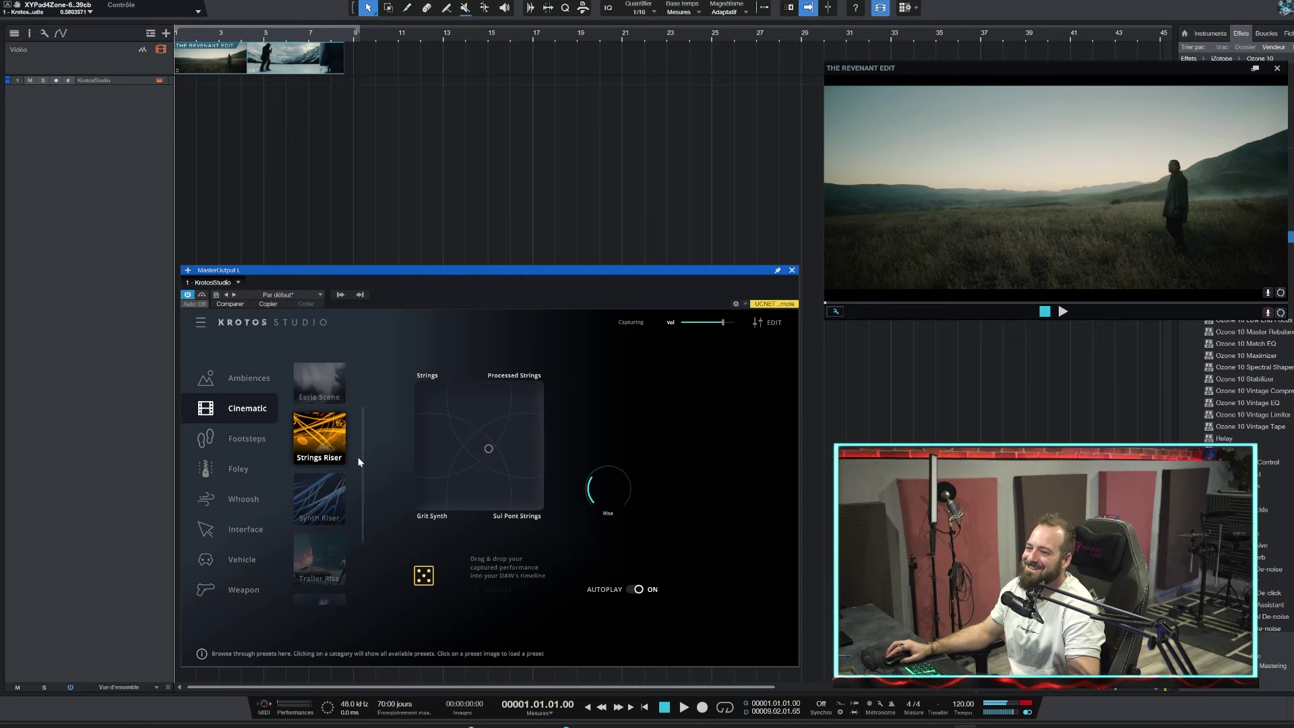
pyautogui.click(237, 468)
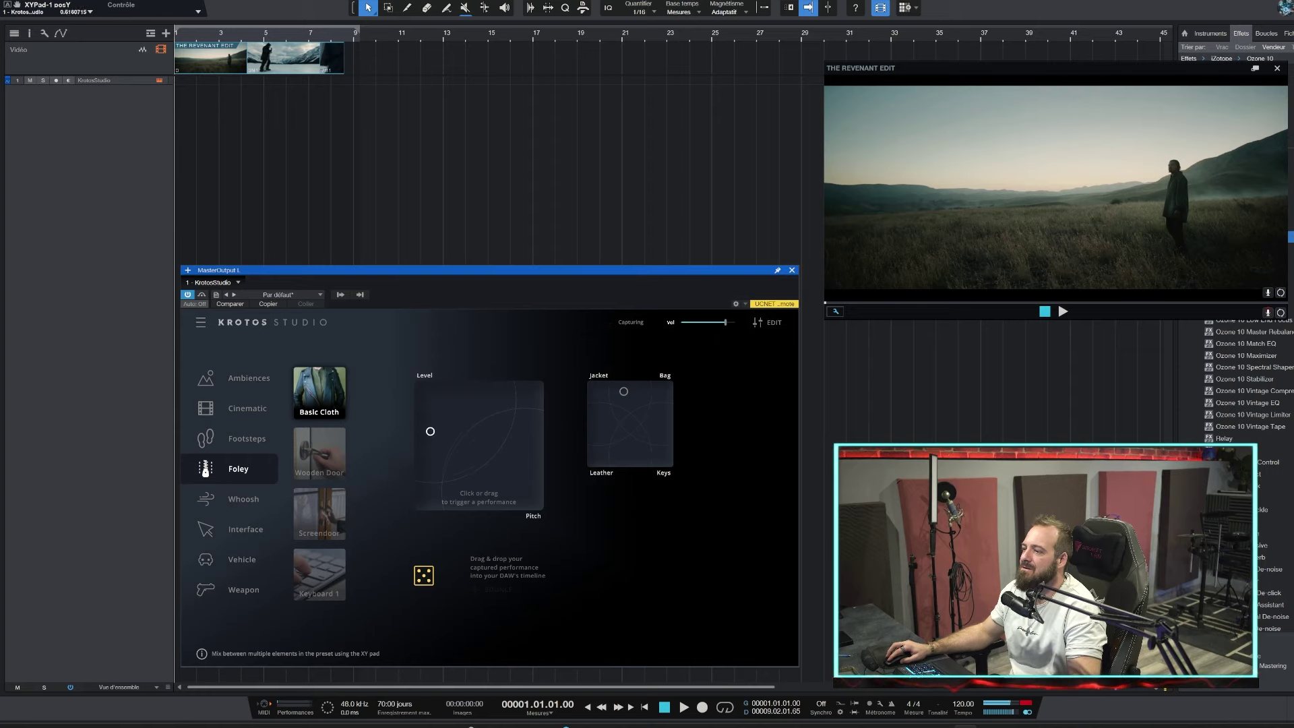
# Capture a Basic Cloth take moving across low level and pitch toward the middle
pyautogui.moveTo(432, 454); pyautogui.dragTo(418, 505)
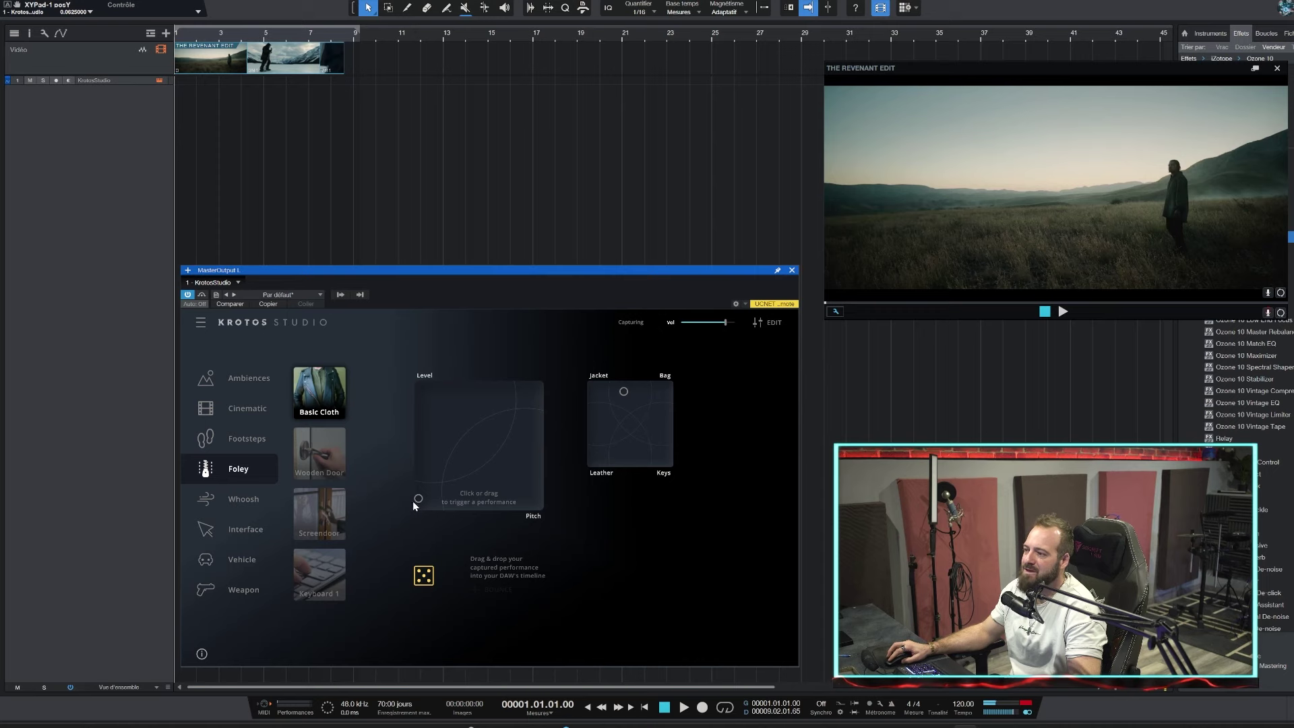
pyautogui.click(418, 496)
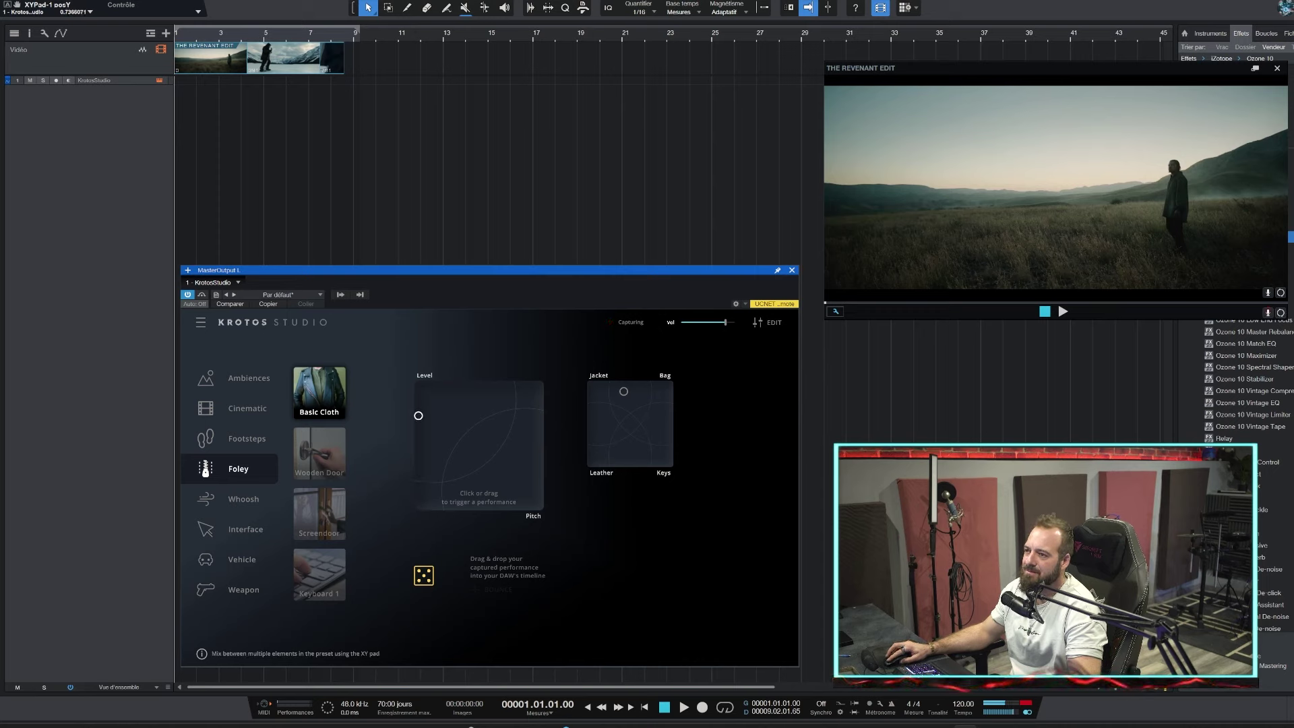
pyautogui.moveTo(418, 416); pyautogui.dragTo(418, 400)
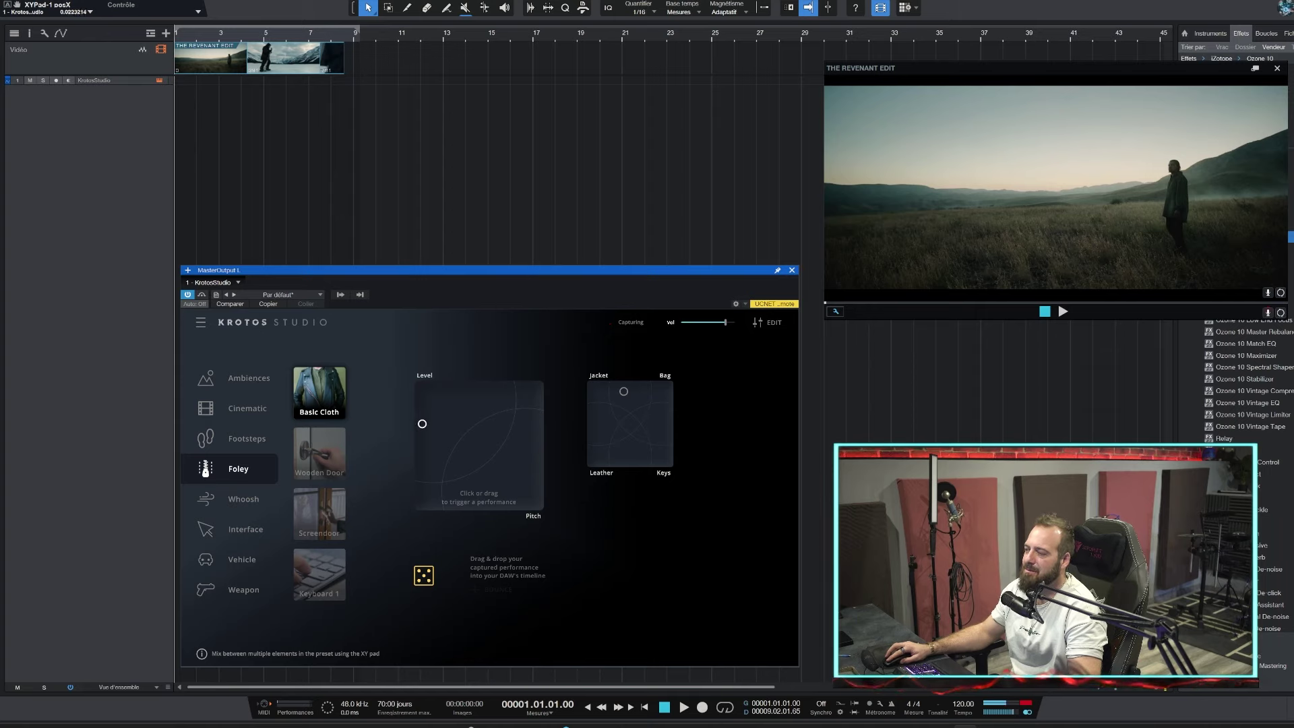
pyautogui.moveTo(511, 422)
pyautogui.mouseDown()
pyautogui.moveTo(539, 411)
pyautogui.moveTo(504, 430)
pyautogui.mouseUp()
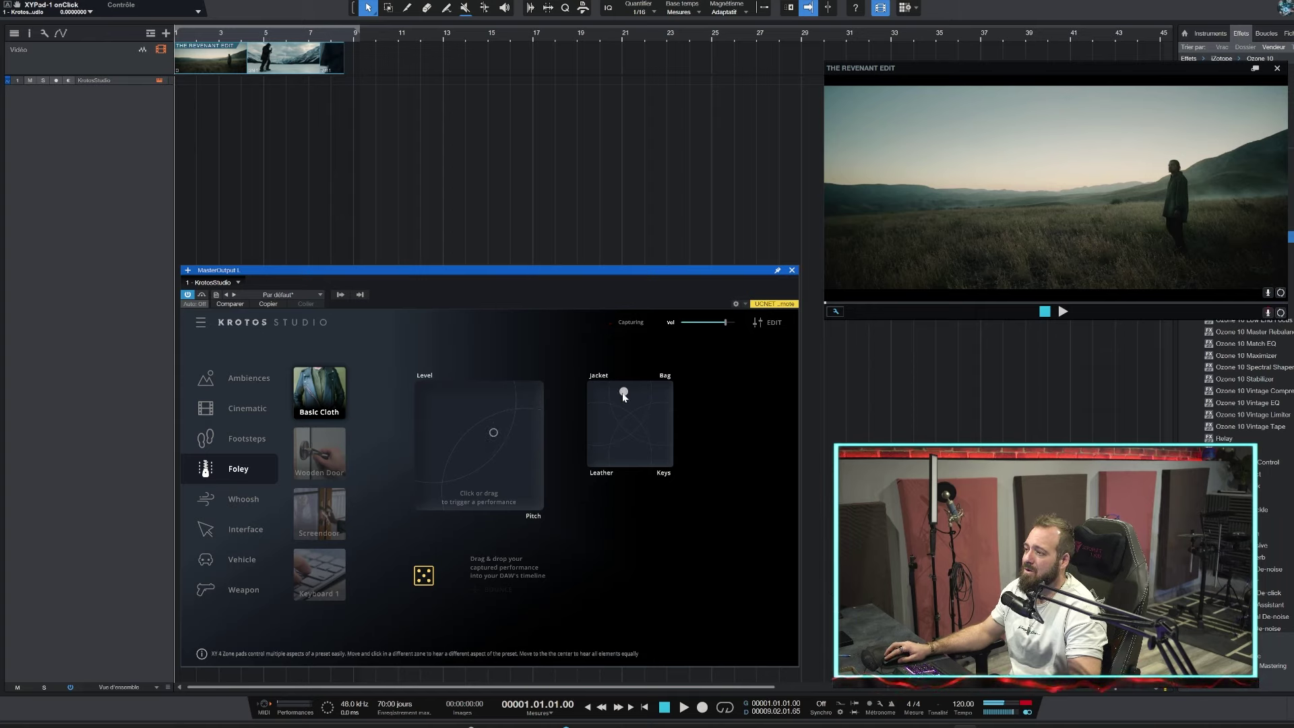
pyautogui.moveTo(619, 396); pyautogui.dragTo(631, 417)
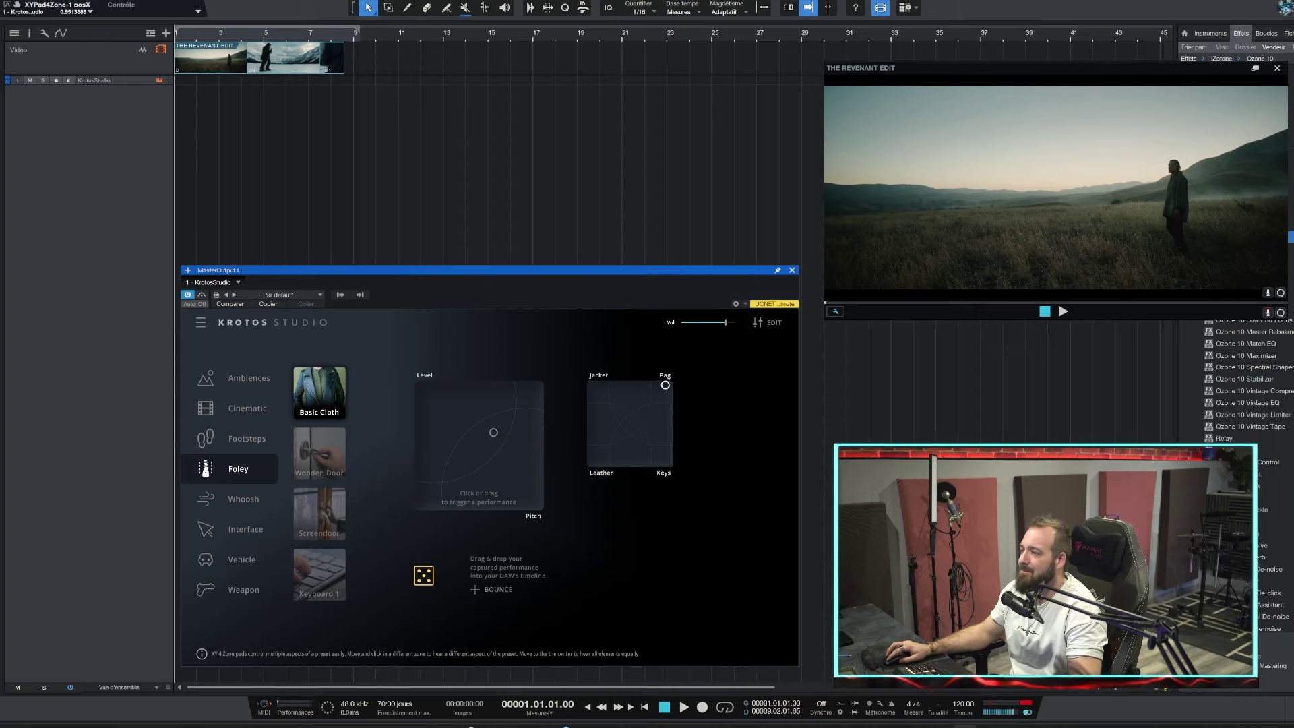
# Capture a second cloth take shifting the blend from Bag toward Keys
pyautogui.click(669, 461)
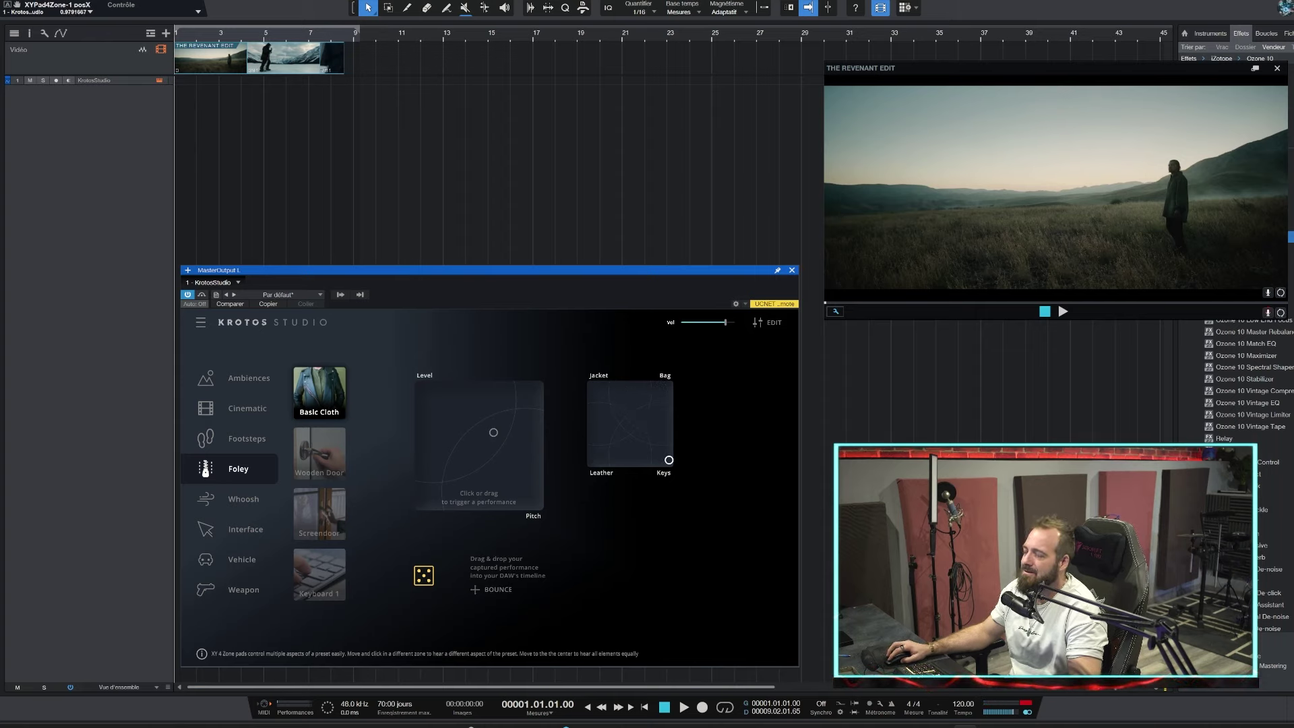
pyautogui.click(631, 432)
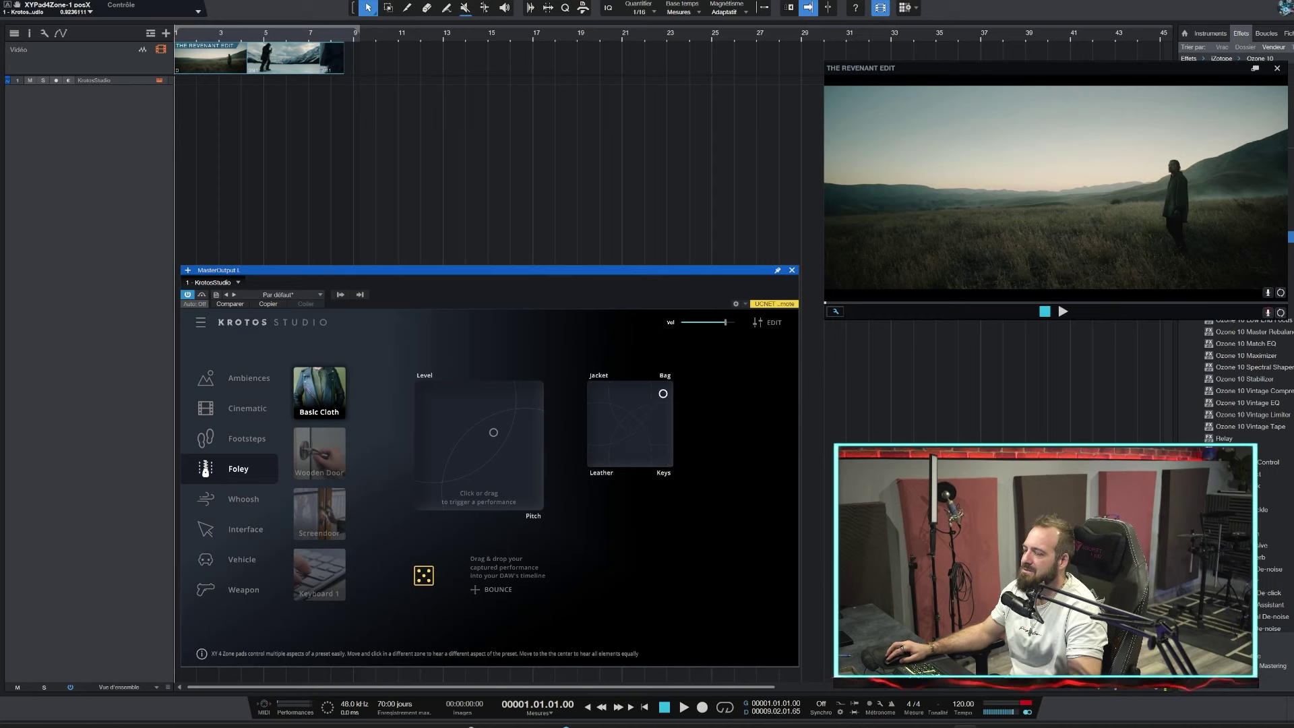
pyautogui.moveTo(492, 430); pyautogui.dragTo(508, 423)
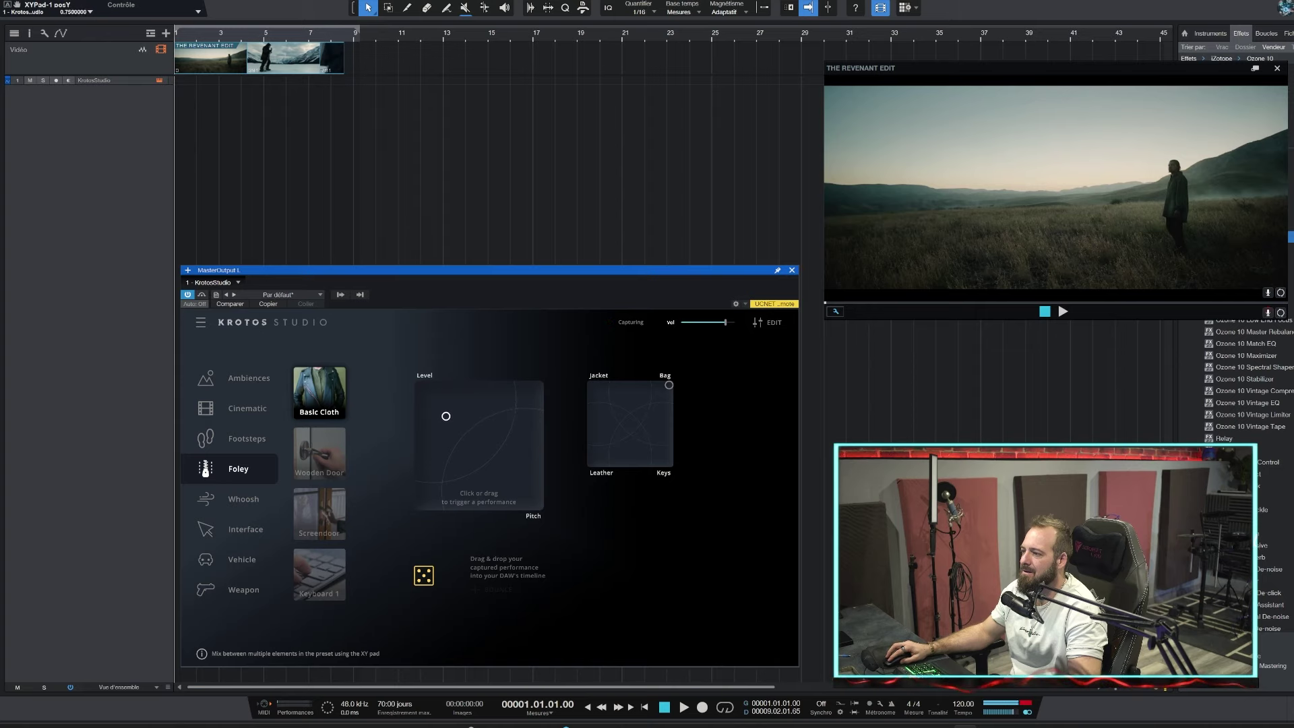
pyautogui.moveTo(668, 385); pyautogui.dragTo(668, 462)
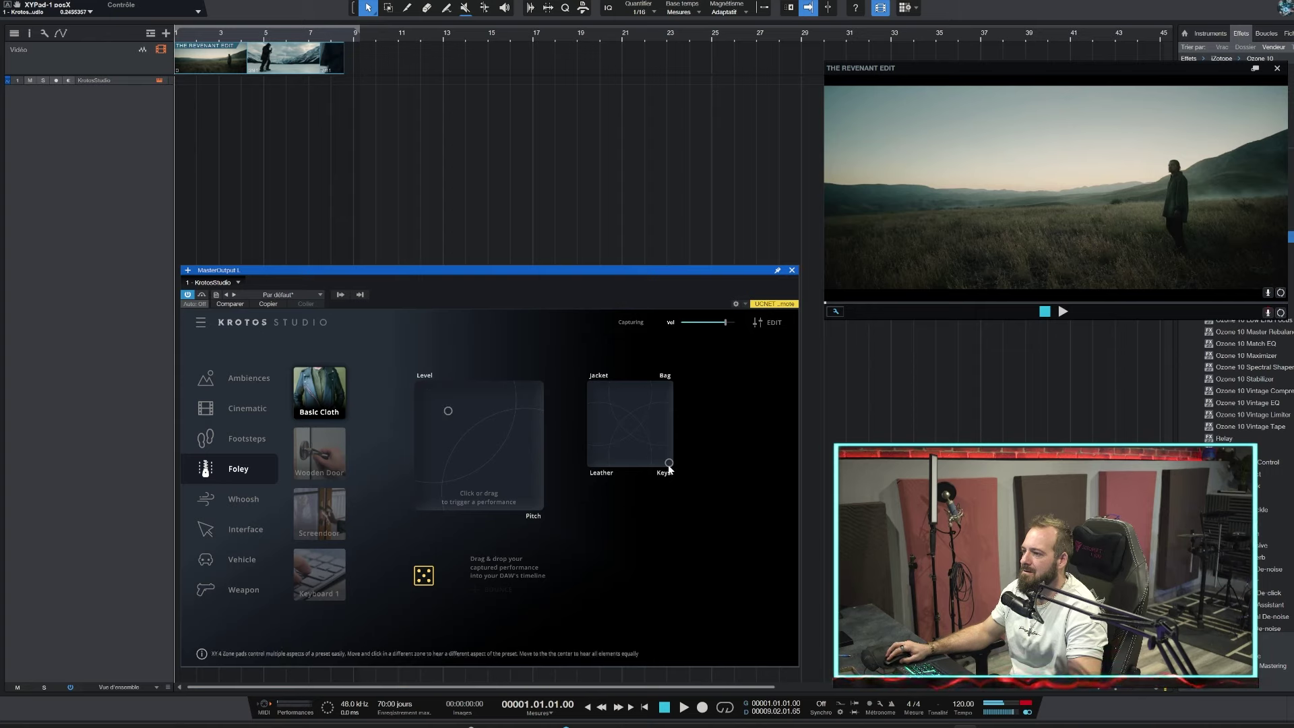
pyautogui.moveTo(605, 424); pyautogui.dragTo(626, 428)
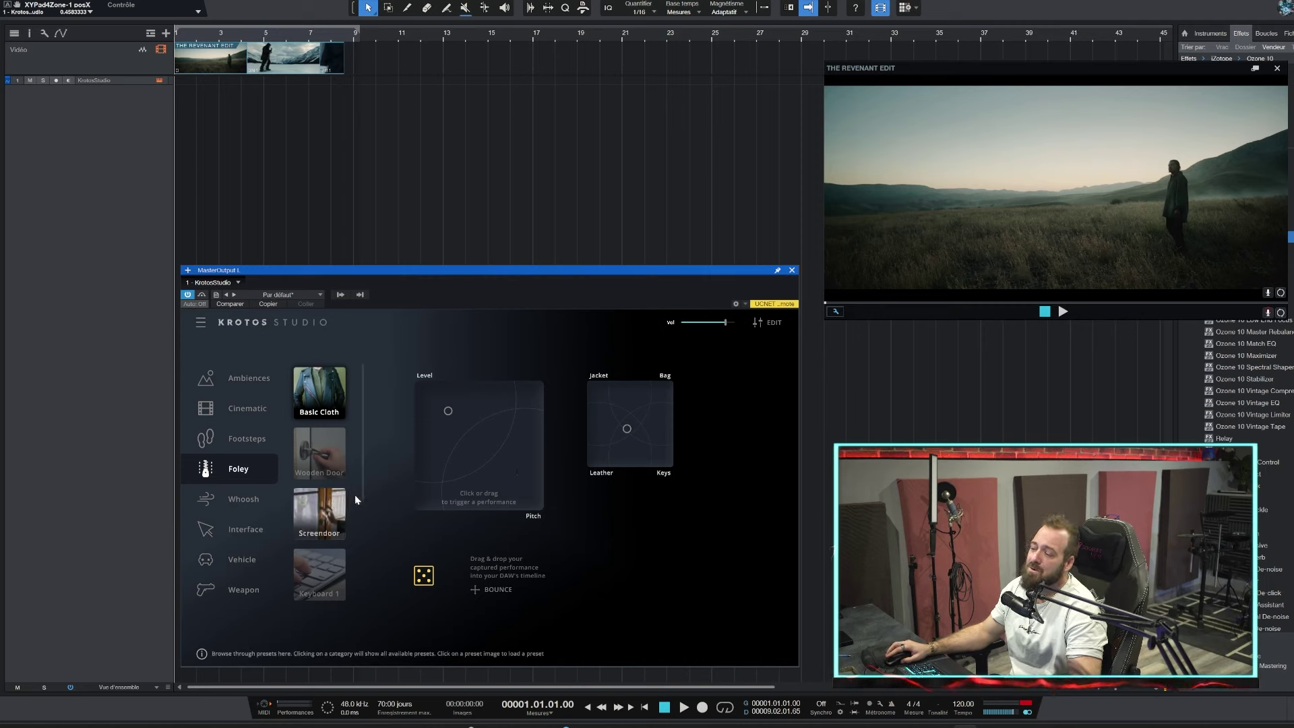
pyautogui.scroll(-2, 329, 445)
pyautogui.scroll(-1, 323, 506)
# Load the Designed Air whoosh preset and perform a captured whoosh
pyautogui.click(249, 493)
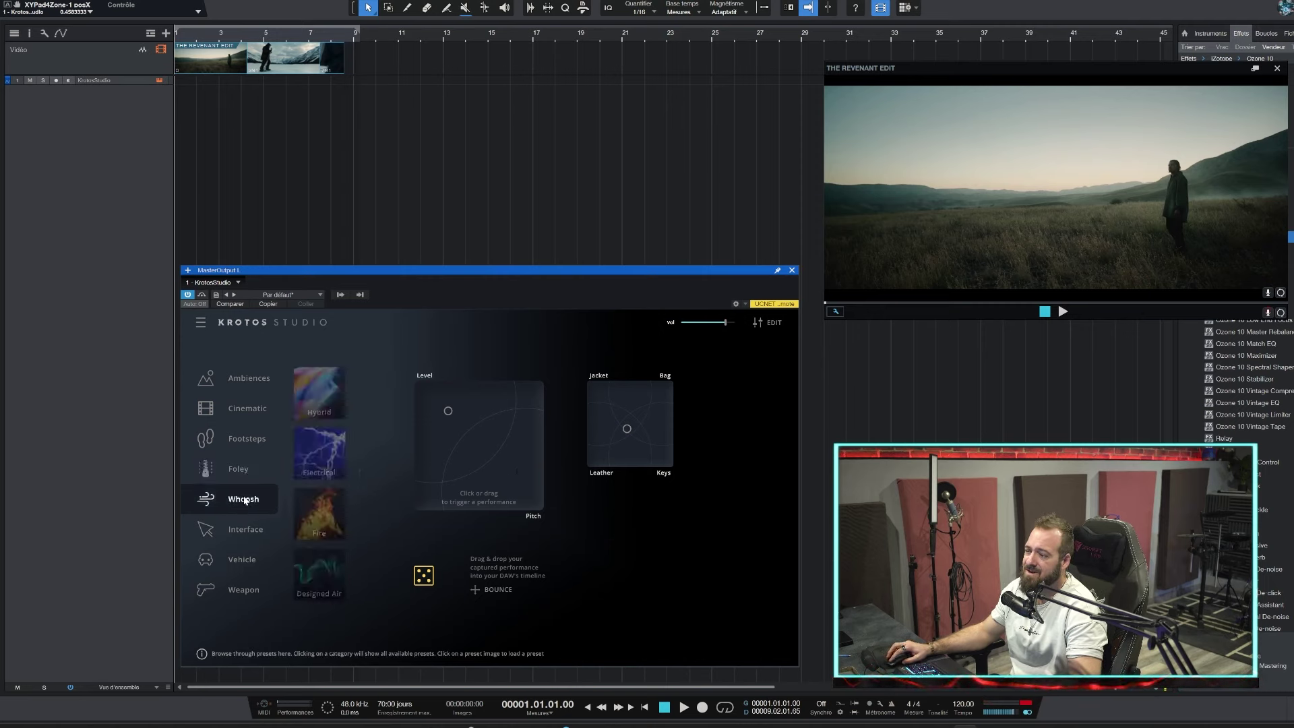
pyautogui.click(320, 385)
pyautogui.moveTo(412, 445)
pyautogui.mouseDown()
pyautogui.moveTo(495, 434)
pyautogui.moveTo(433, 434)
pyautogui.moveTo(529, 442)
pyautogui.mouseUp()
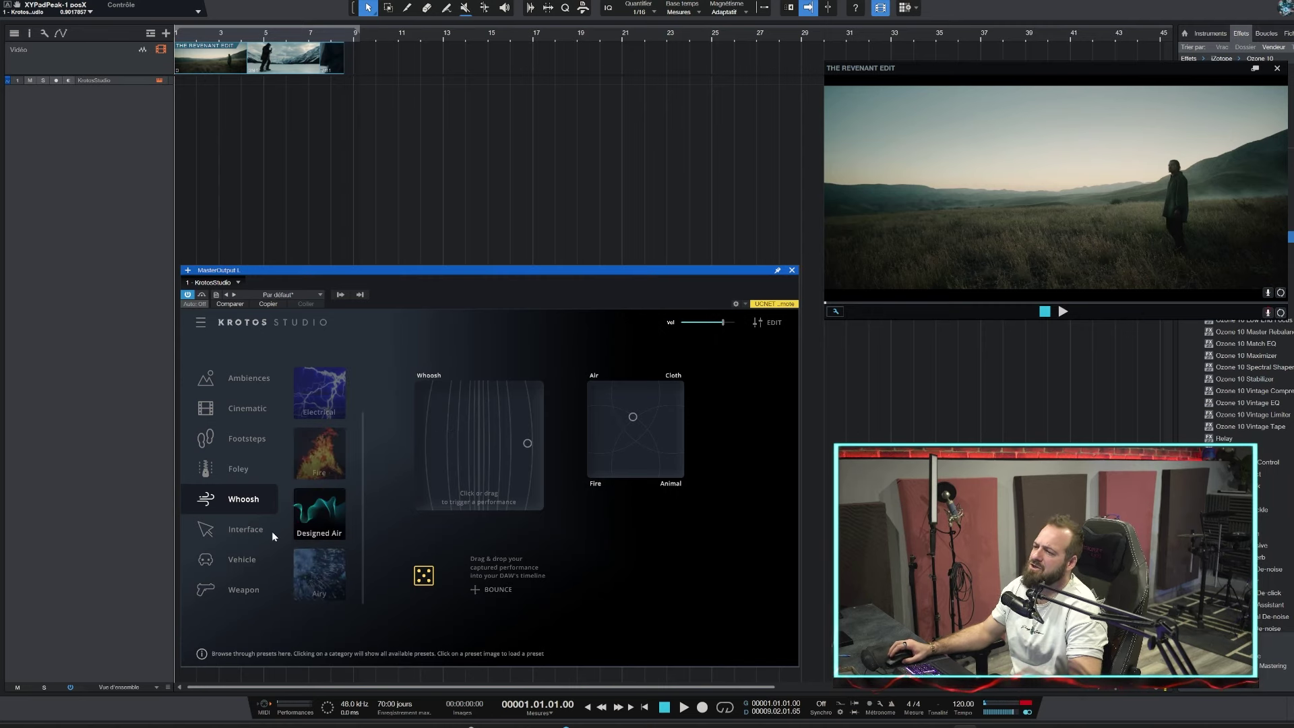
# Load the 9mm Pistol from Weapon and fire shots from close to far
pyautogui.click(243, 561)
pyautogui.click(244, 589)
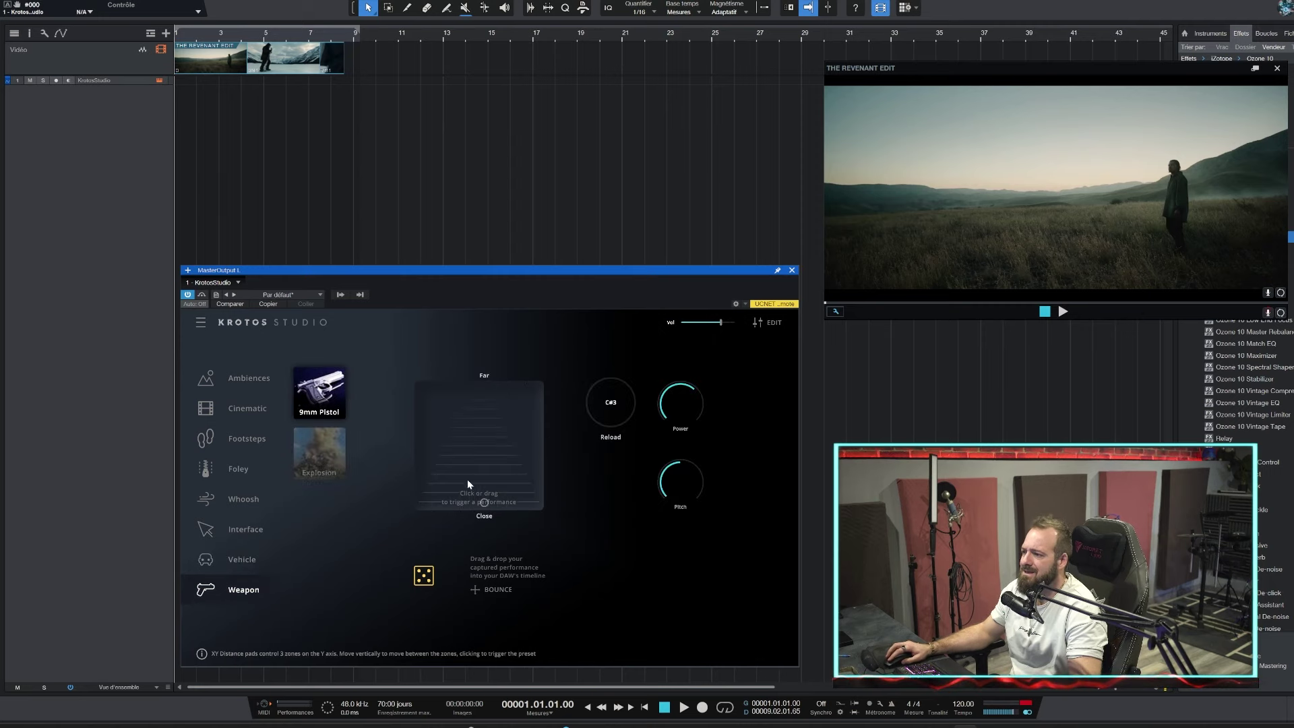
pyautogui.moveTo(485, 505); pyautogui.dragTo(482, 421)
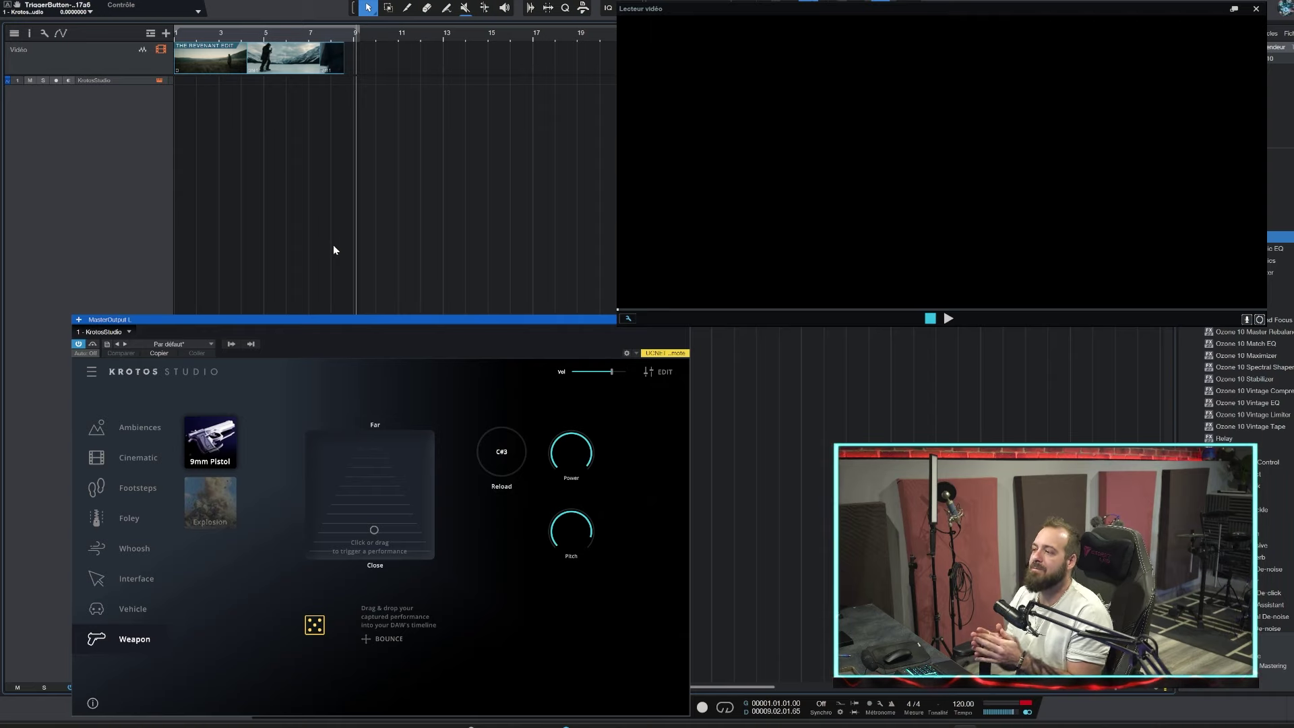
# Play through the Revenant trailer footage, stopping and resuming playback
pyautogui.click(150, 432)
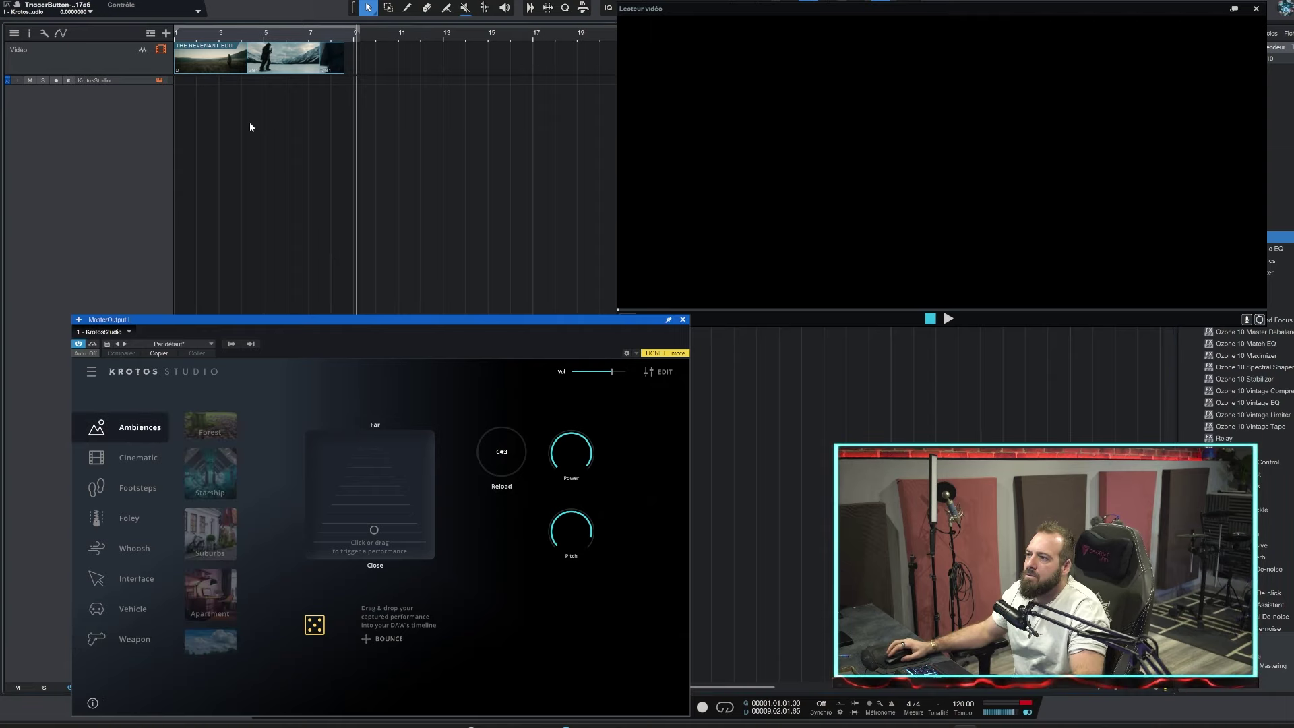
pyautogui.press('space')
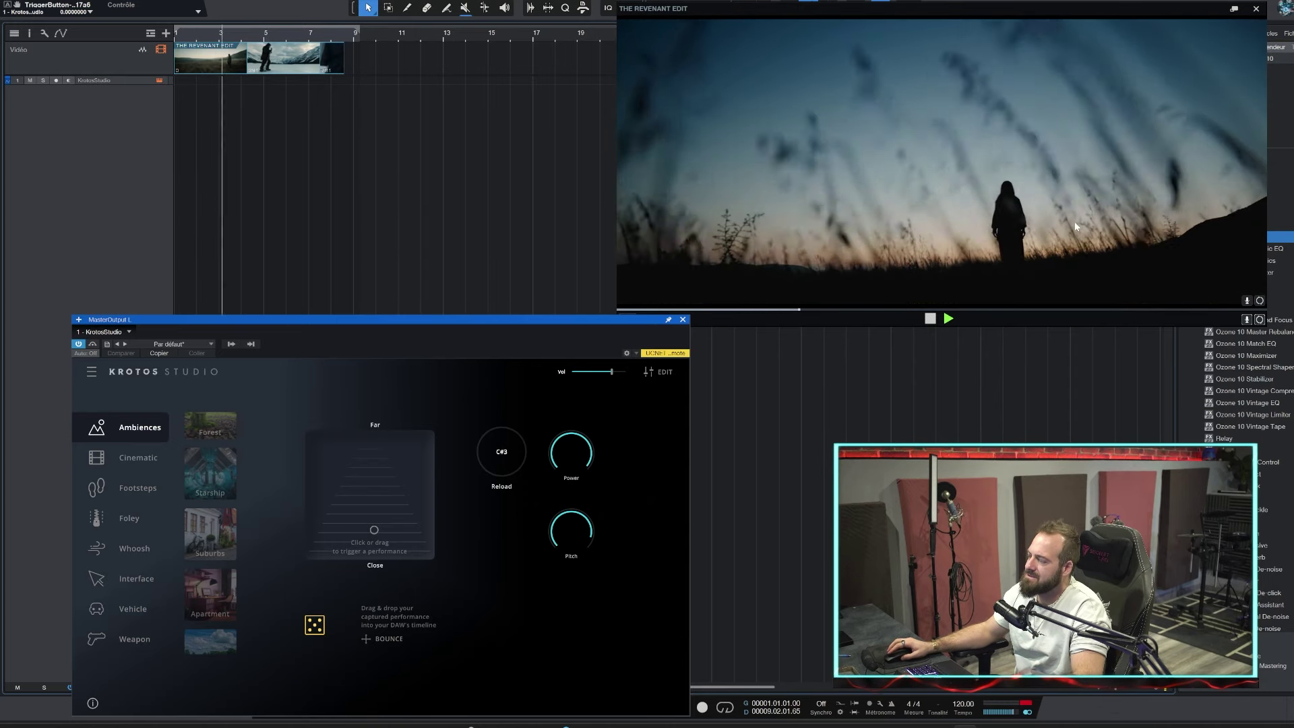
pyautogui.press('space')
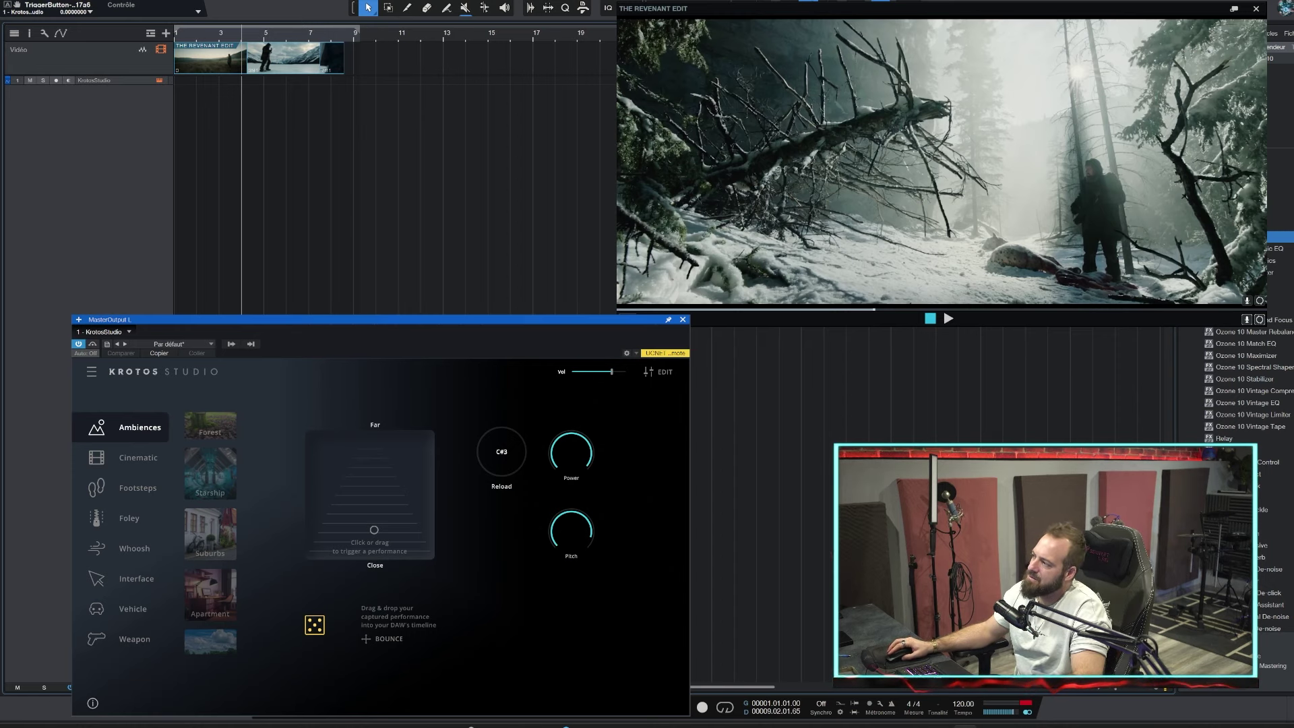
pyautogui.press('space')
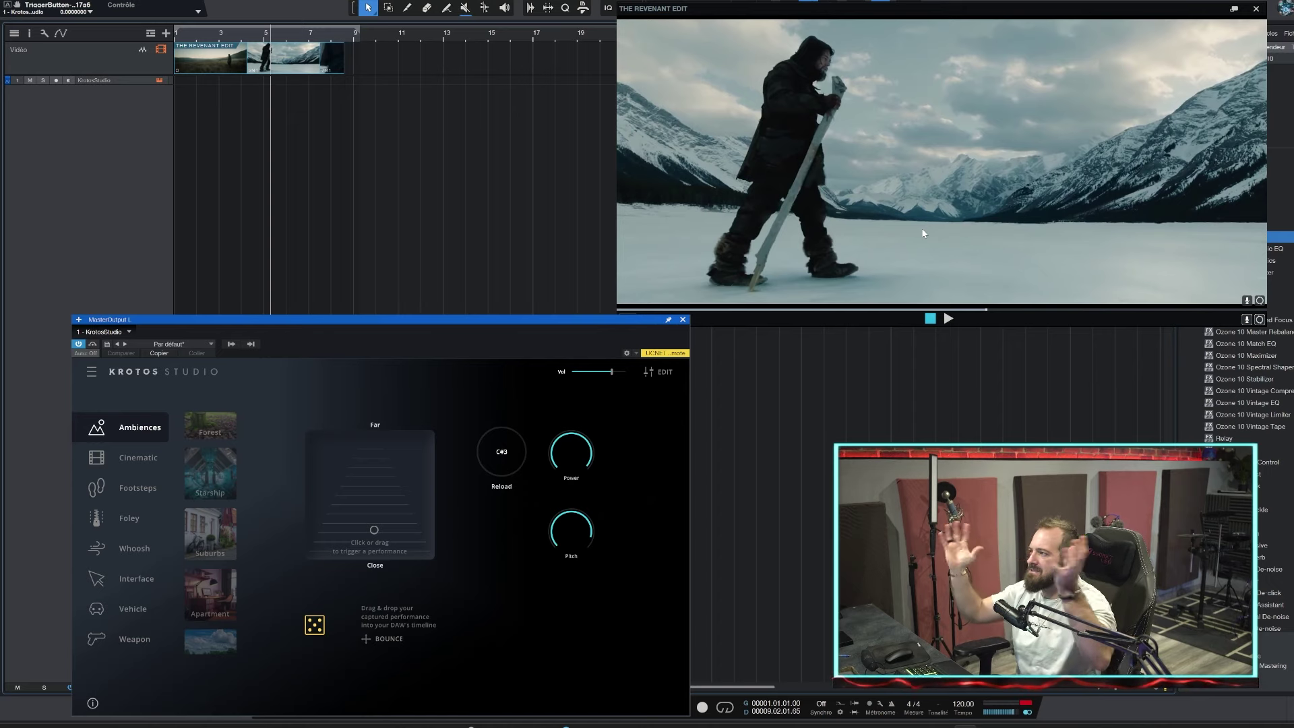
pyautogui.press('space')
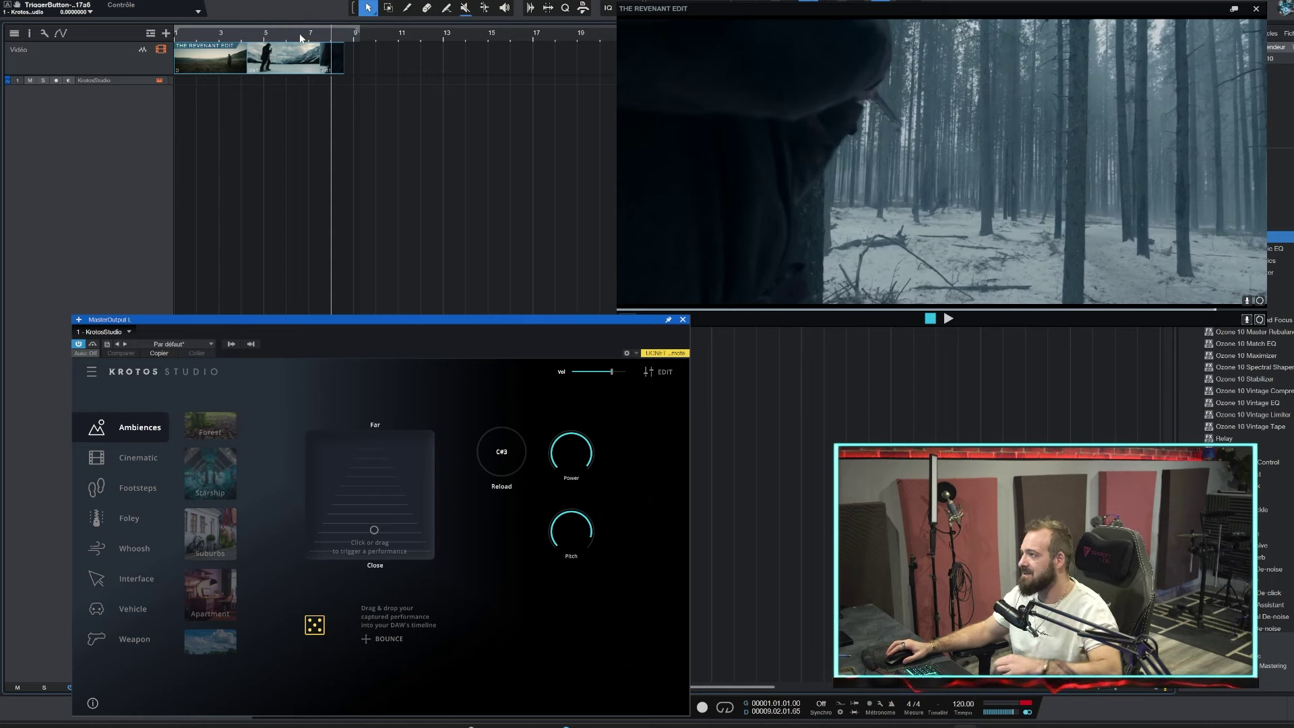
# Return to the start and set the new track's input to MasterOutput L
pyautogui.press('Home')
pyautogui.rightClick(41, 132)
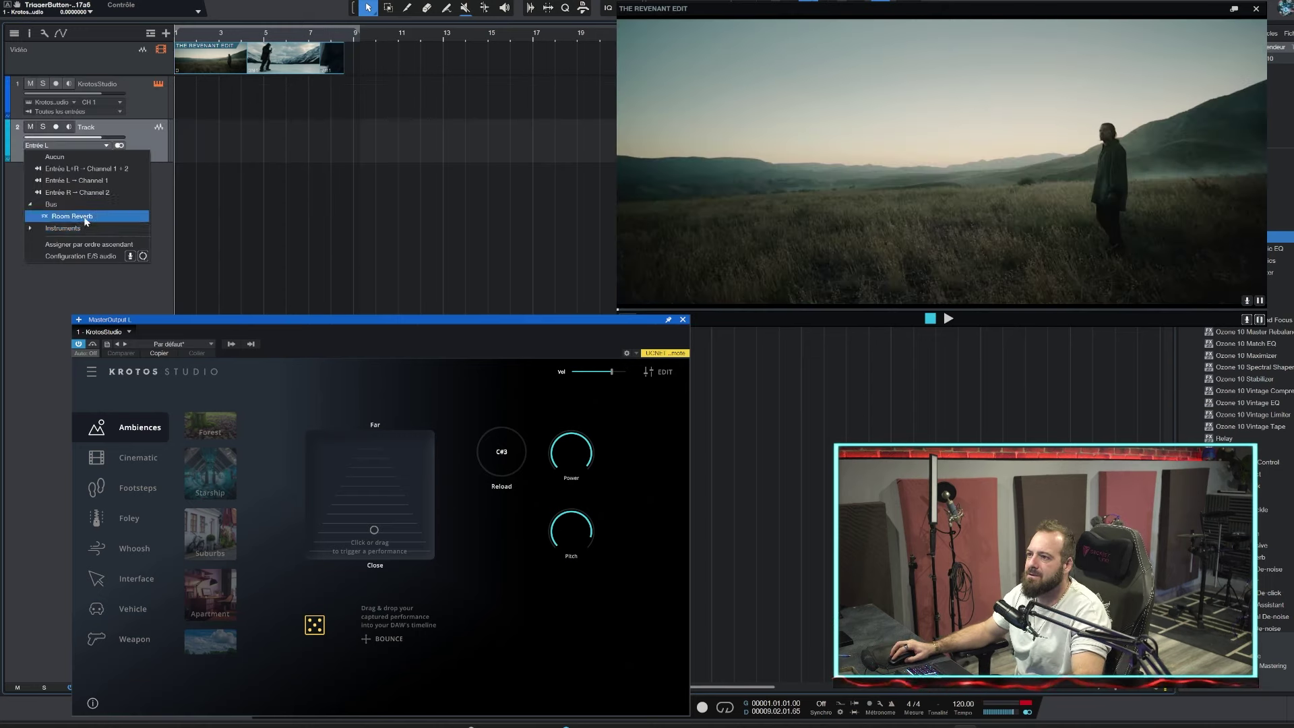
pyautogui.click(82, 242)
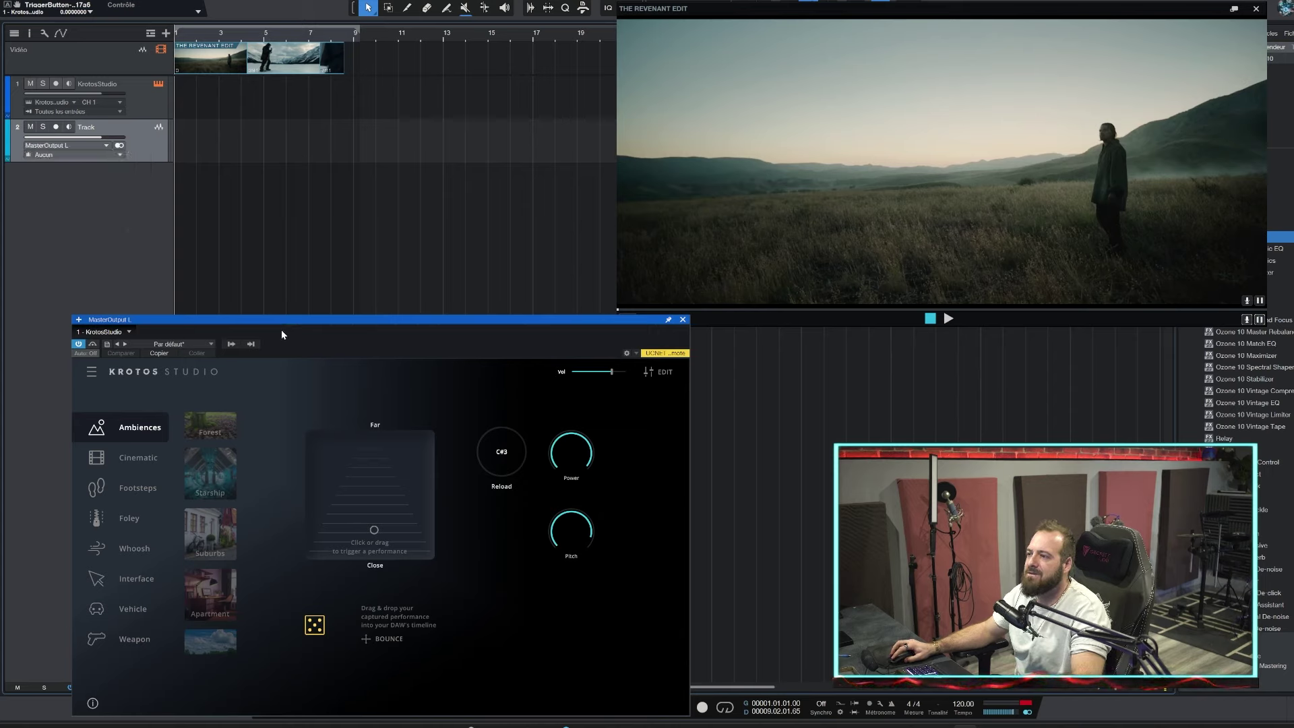
# Bounce the Krotos performance to a new track, delete the dropped clip, reselect Ambiences
pyautogui.click(389, 639)
pyautogui.click(131, 488)
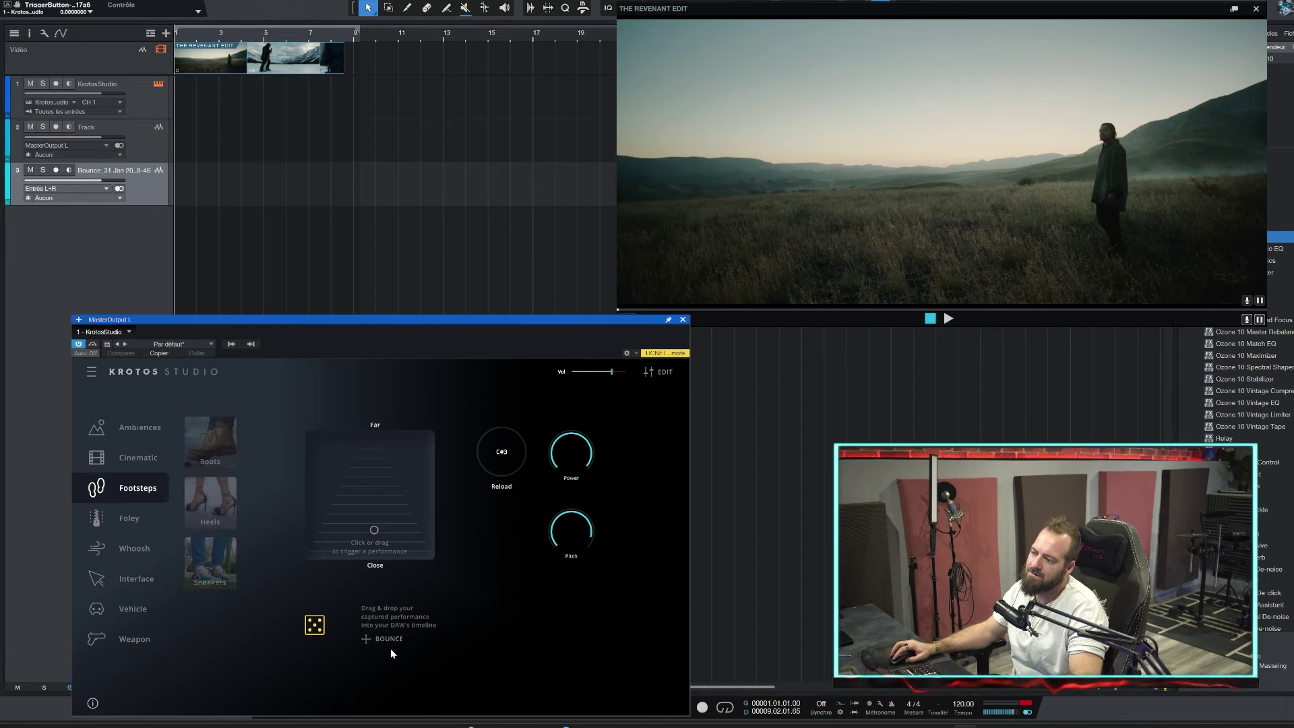
pyautogui.moveTo(388, 650); pyautogui.dragTo(277, 238)
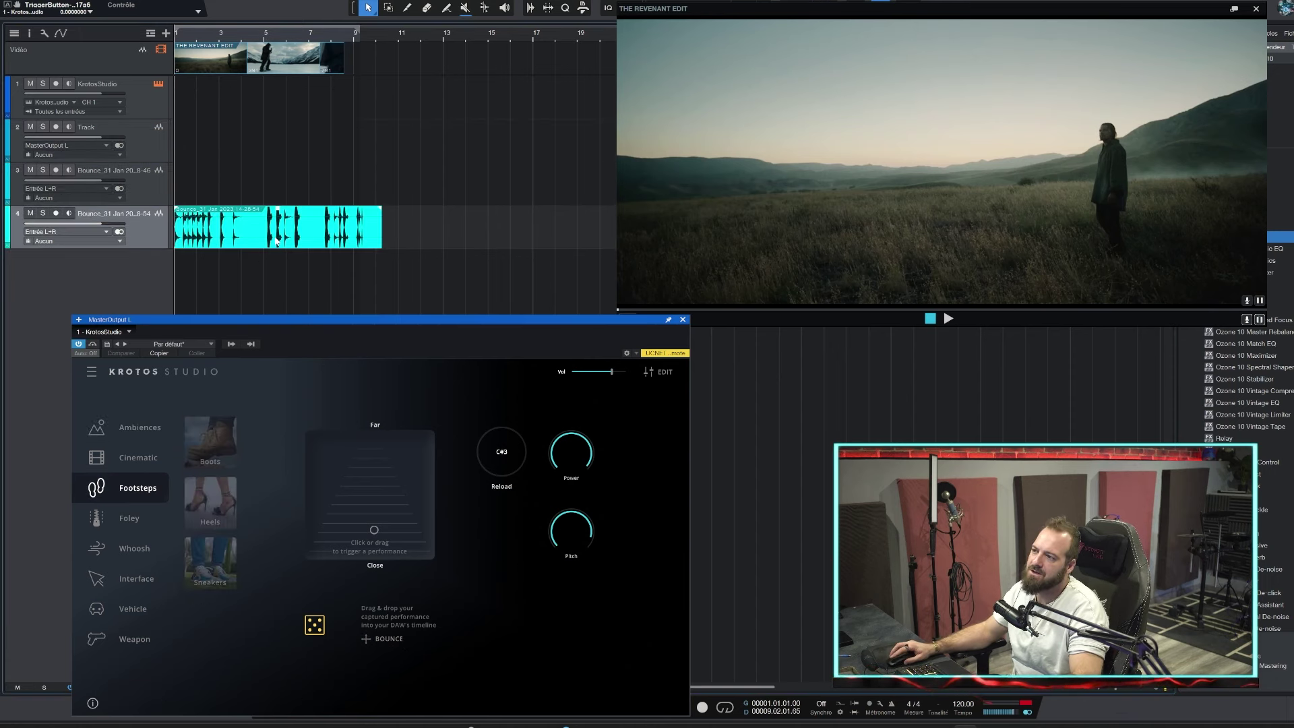
pyautogui.press('Delete')
pyautogui.click(137, 427)
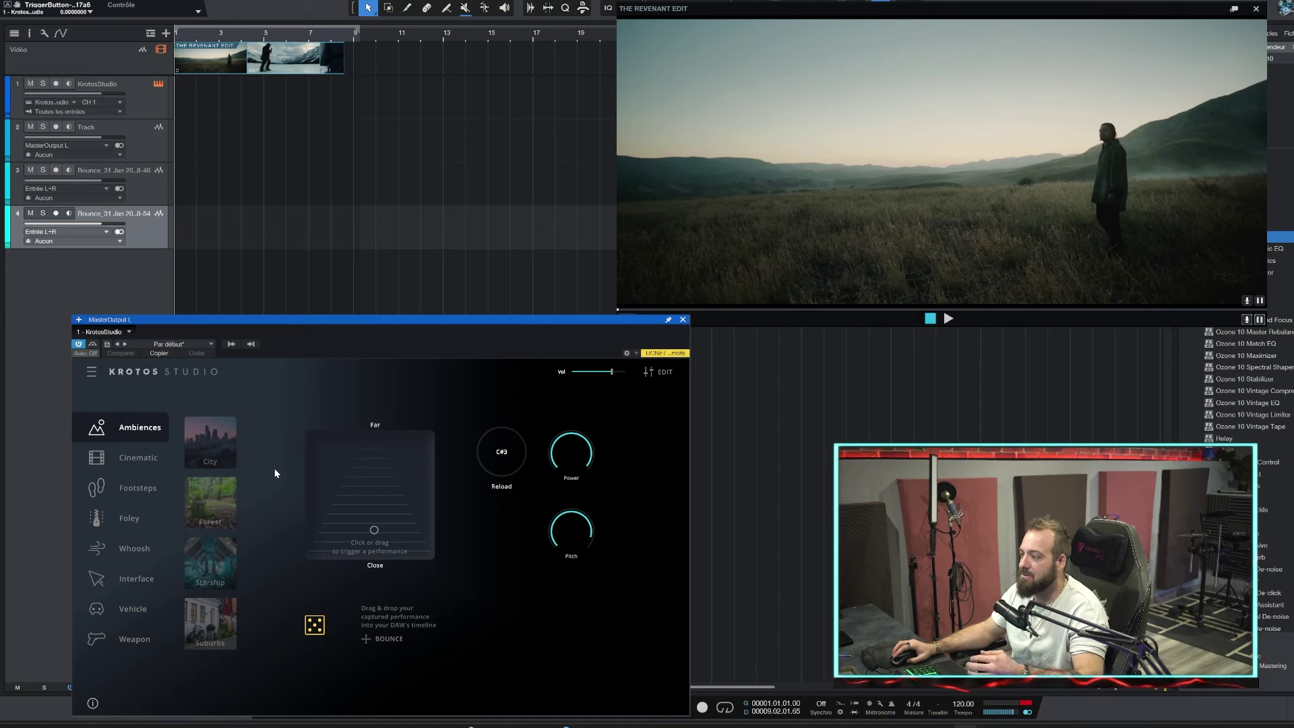
pyautogui.scroll(-4, 241, 617)
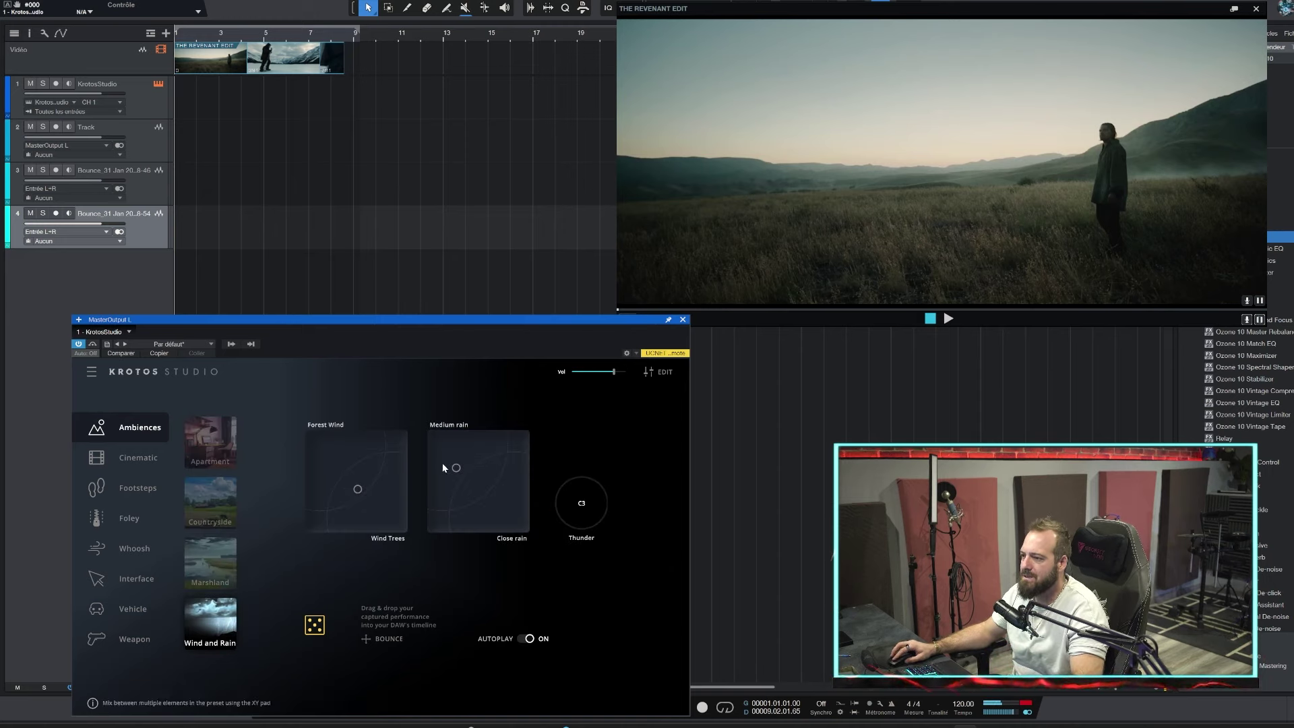
# Load Wind and Rain, adjust Forest Wind, and move the bounce track to row 2
pyautogui.click(442, 483)
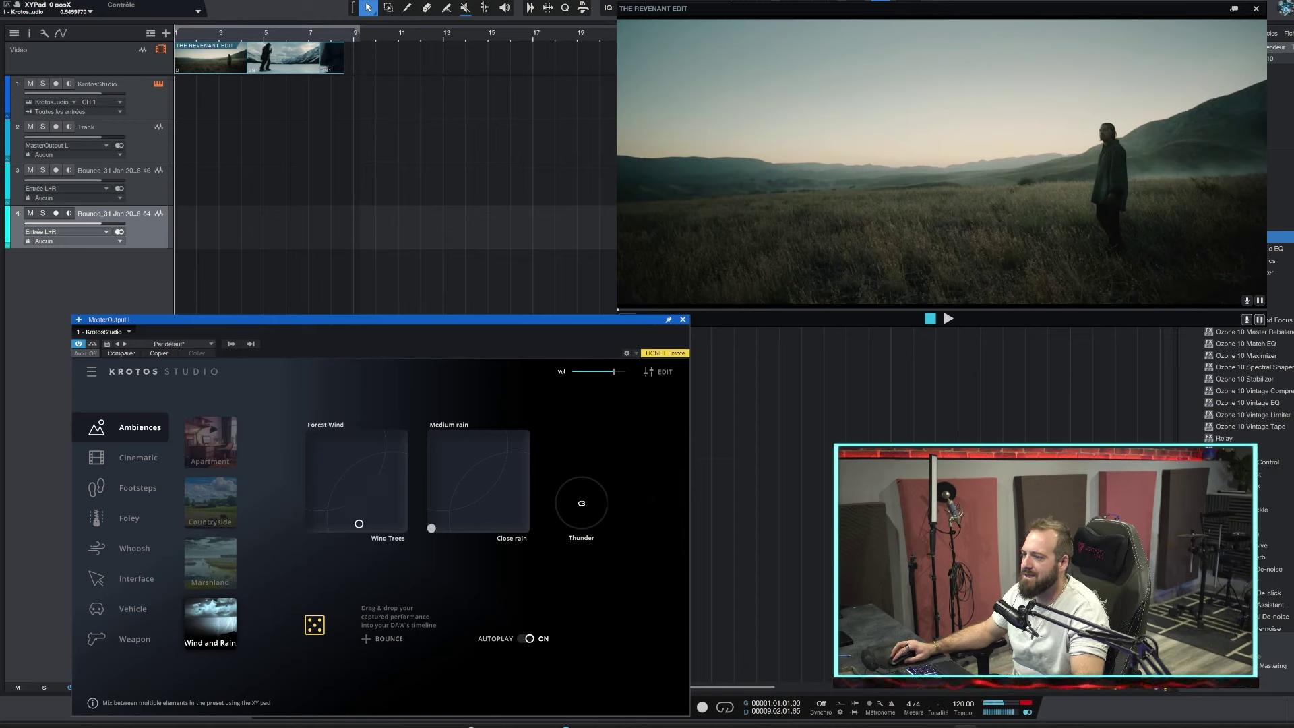
pyautogui.moveTo(344, 523); pyautogui.dragTo(320, 486)
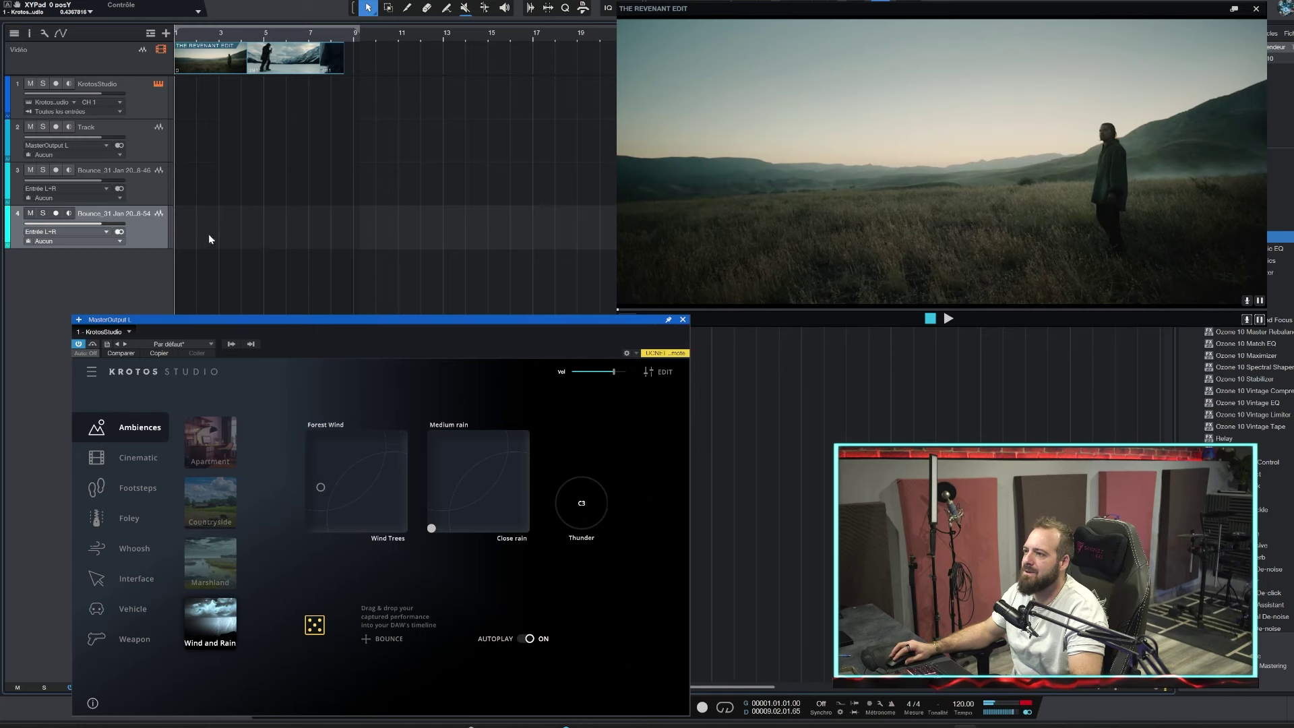
pyautogui.moveTo(52, 218); pyautogui.dragTo(218, 145)
# Record the wind and rain ambience onto track 2, stop, and select track 3
pyautogui.press('KP_Multiply')
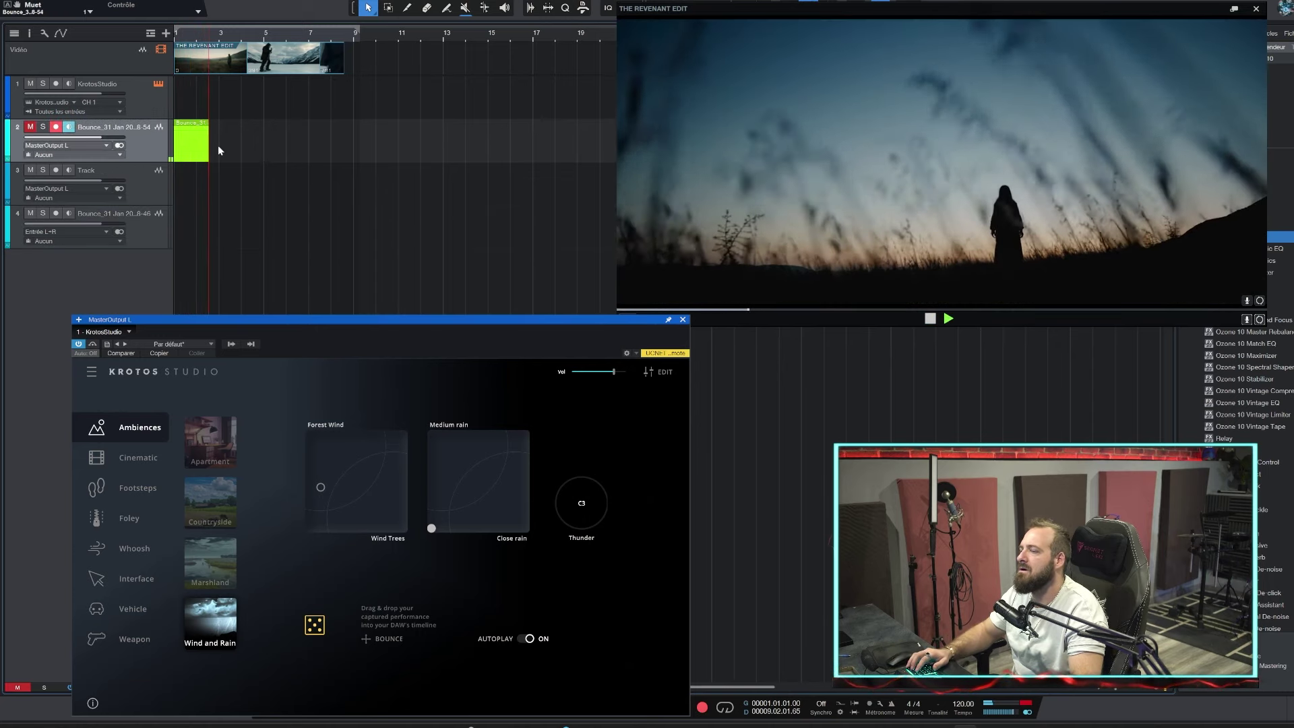
pyautogui.press('space')
pyautogui.click(150, 176)
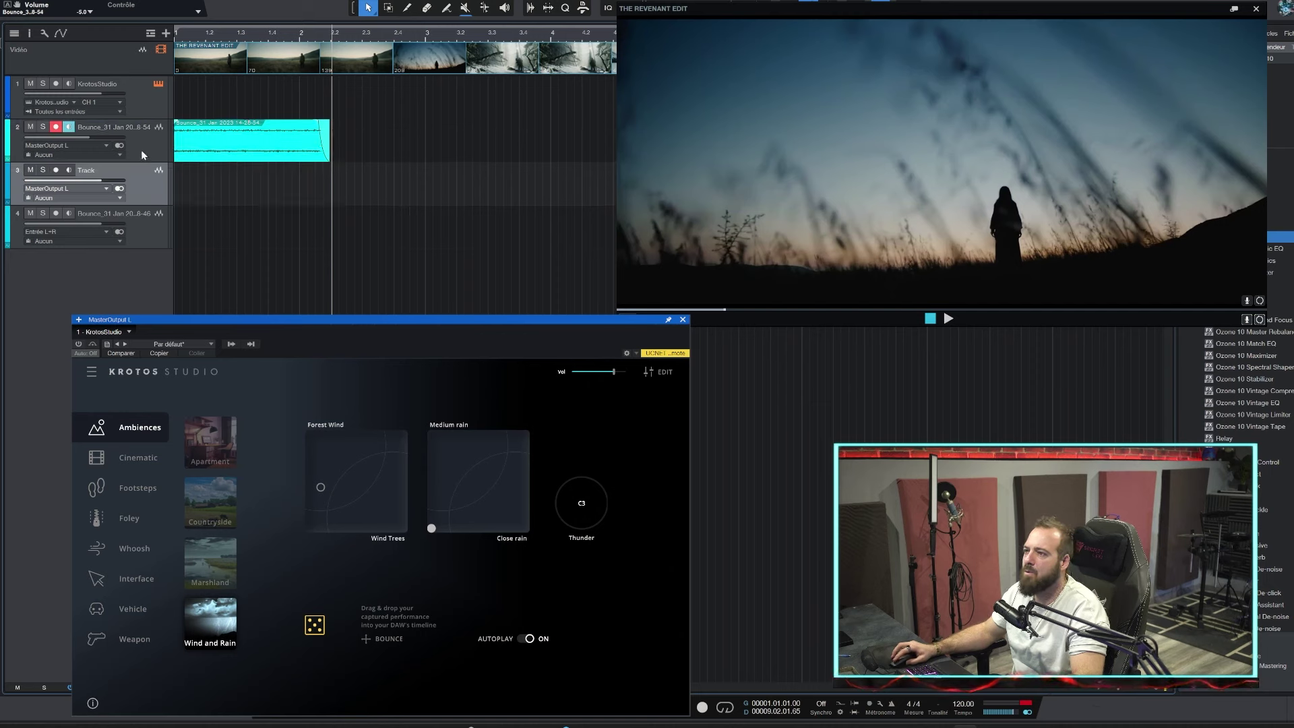
# Record a Countryside take with an adjusted Farm Animals blend after the wind region, then select it
pyautogui.click(211, 500)
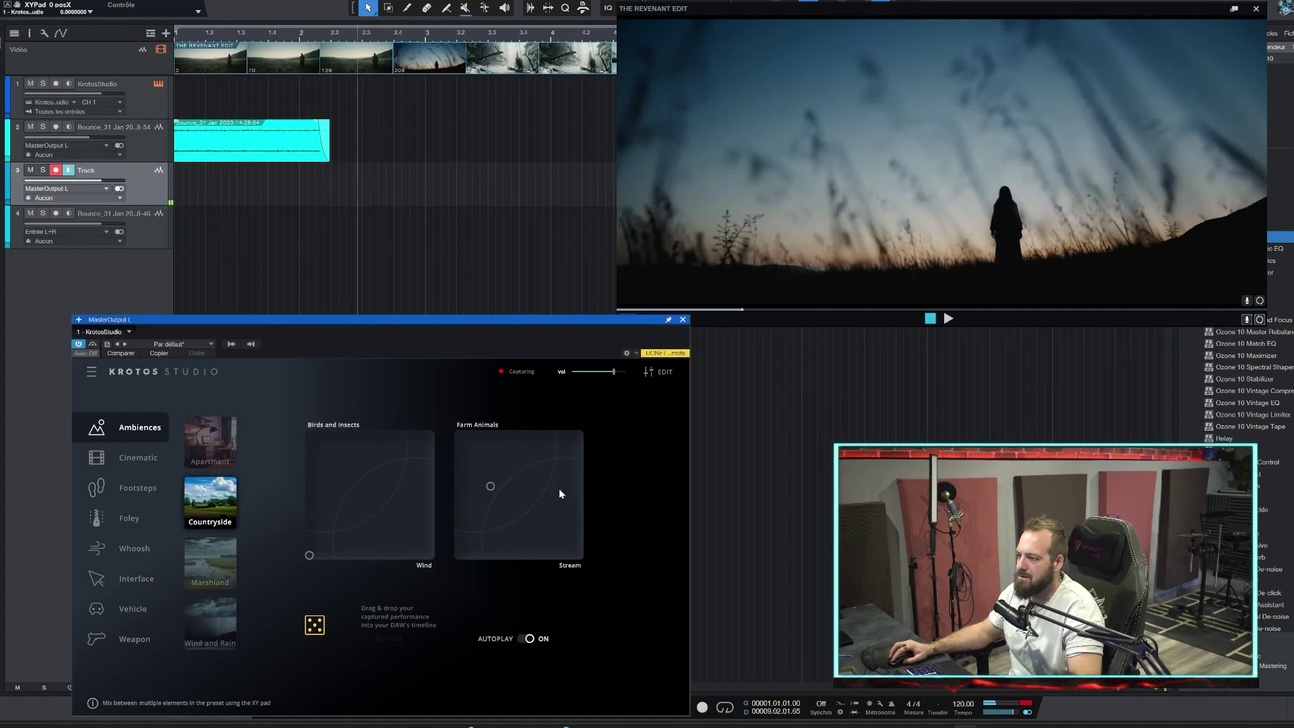
pyautogui.moveTo(485, 488); pyautogui.dragTo(458, 555)
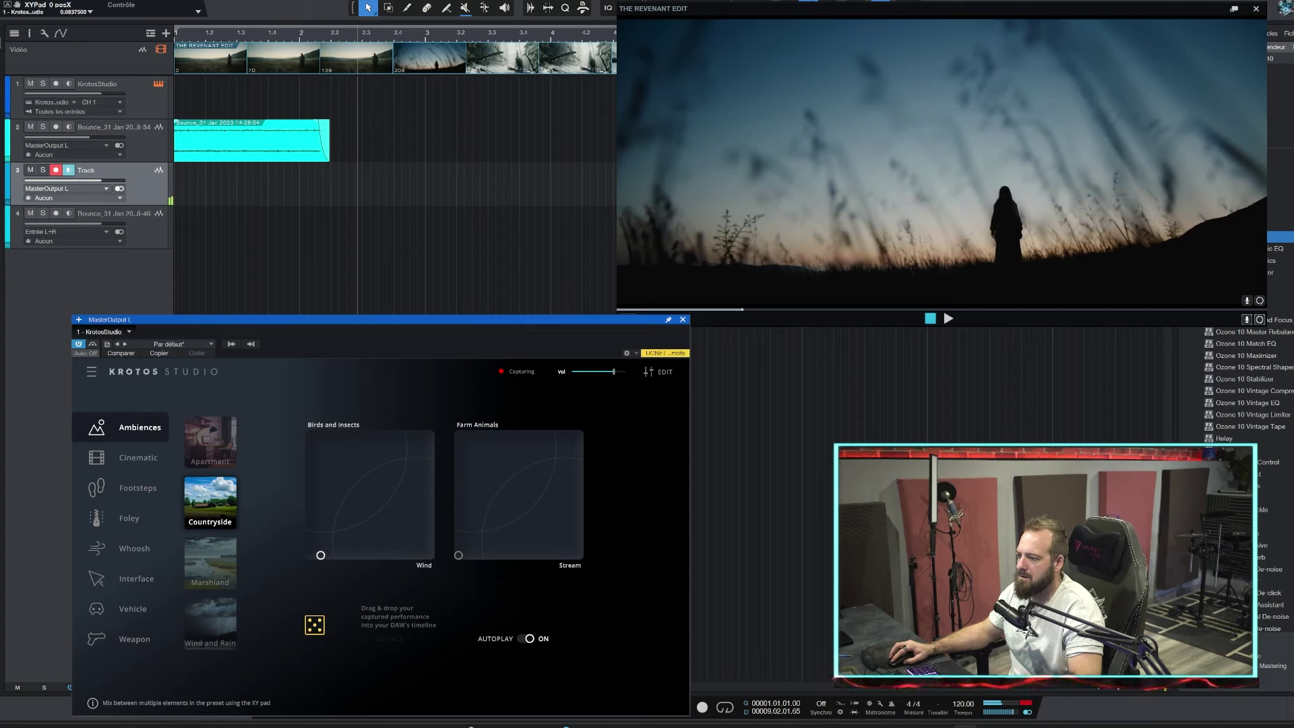
pyautogui.click(276, 36)
pyautogui.press('KP_Multiply')
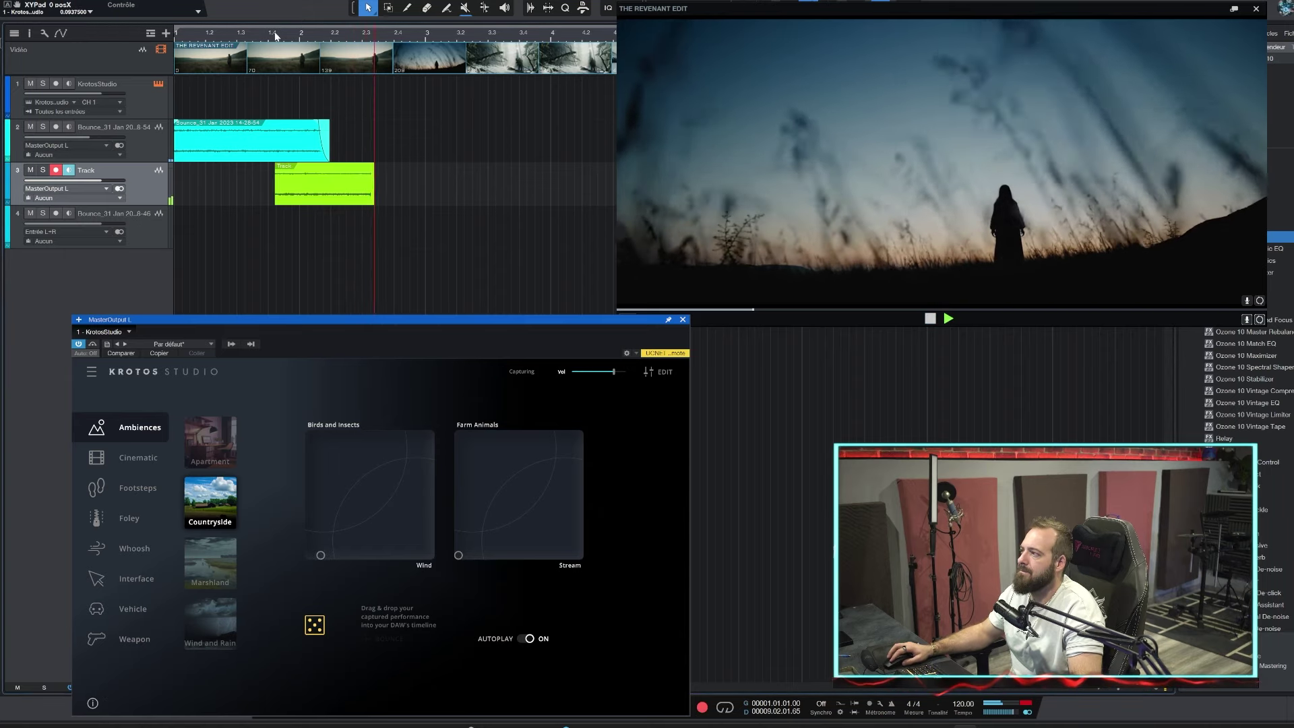
pyautogui.press('space')
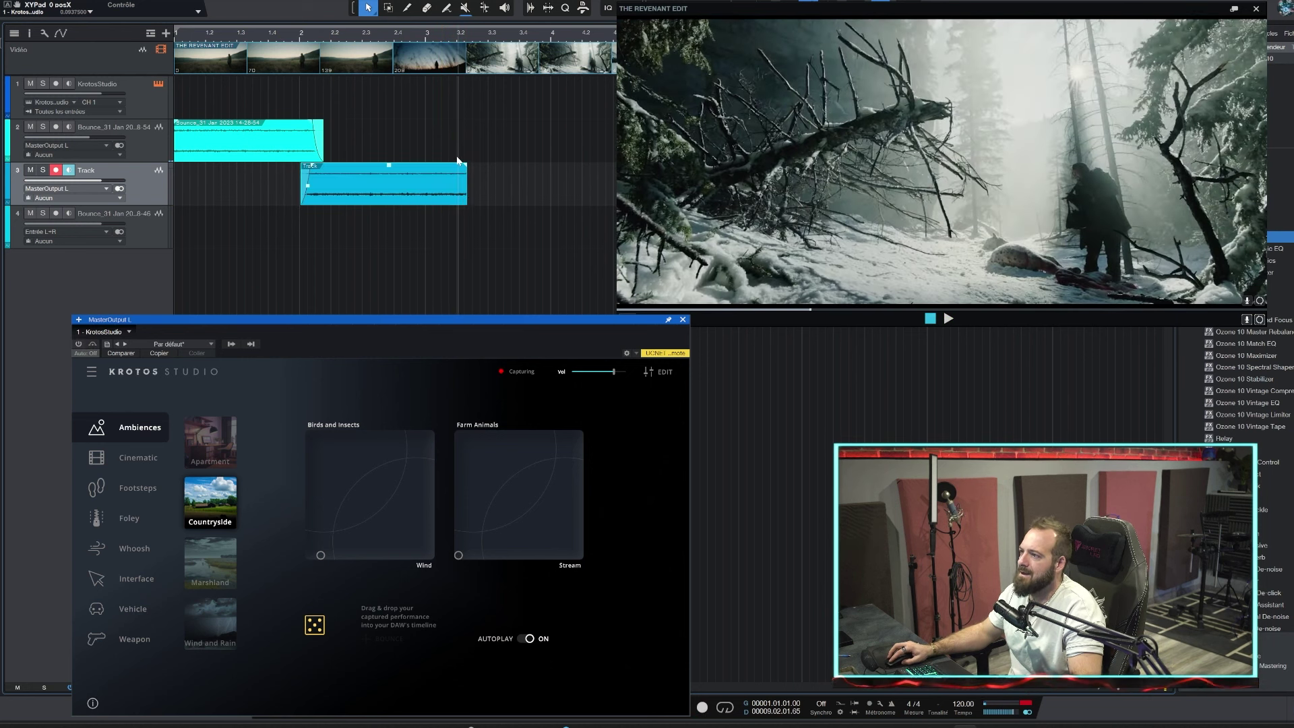
pyautogui.click(461, 167)
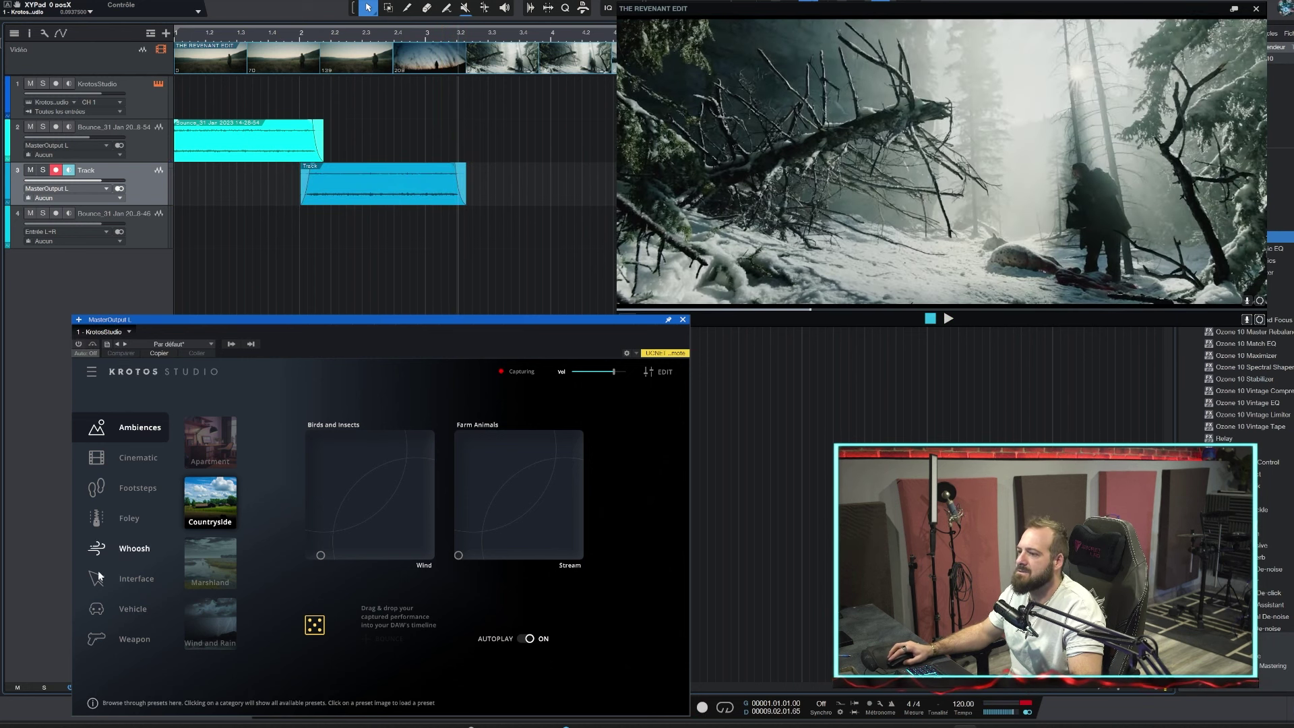
# Load the Marshland ambience, nudge the Dry Grass blend, and record a muted take on track 4
pyautogui.click(129, 645)
pyautogui.click(132, 609)
pyautogui.click(138, 428)
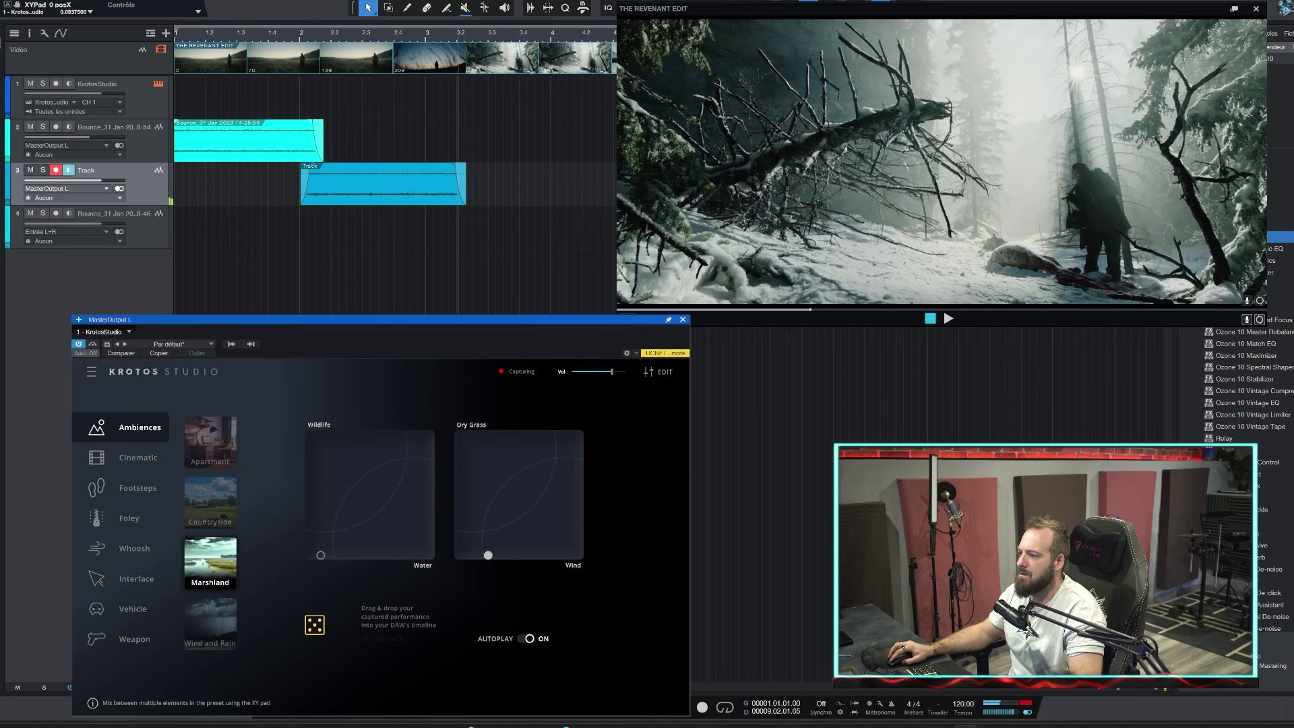
pyautogui.moveTo(486, 555); pyautogui.dragTo(480, 555)
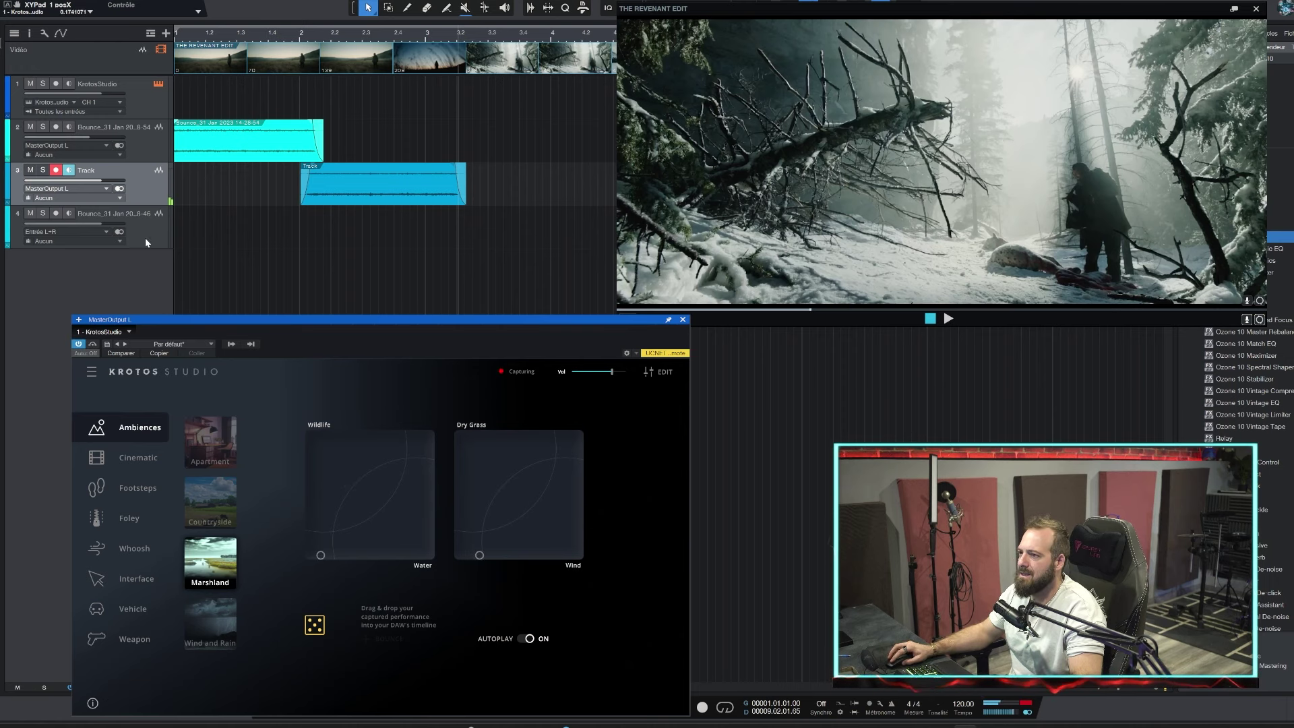
pyautogui.press('KP_Multiply')
pyautogui.click(31, 214)
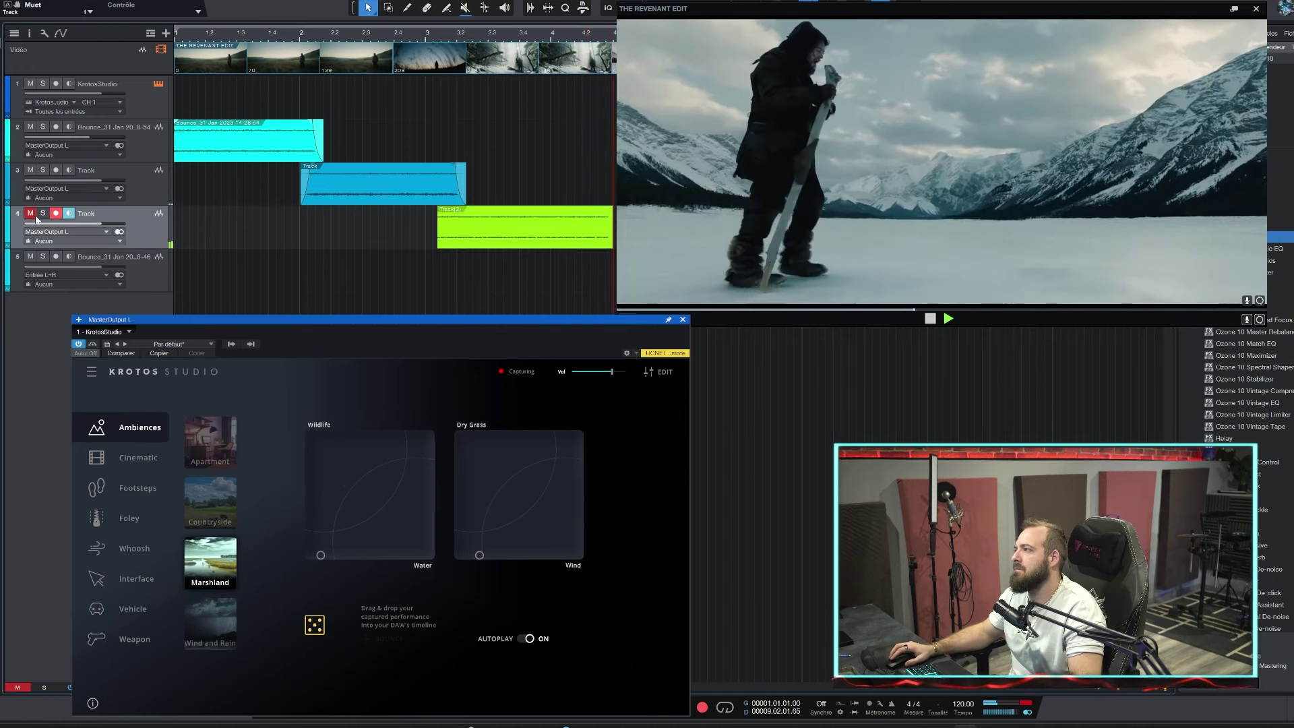
pyautogui.press('space')
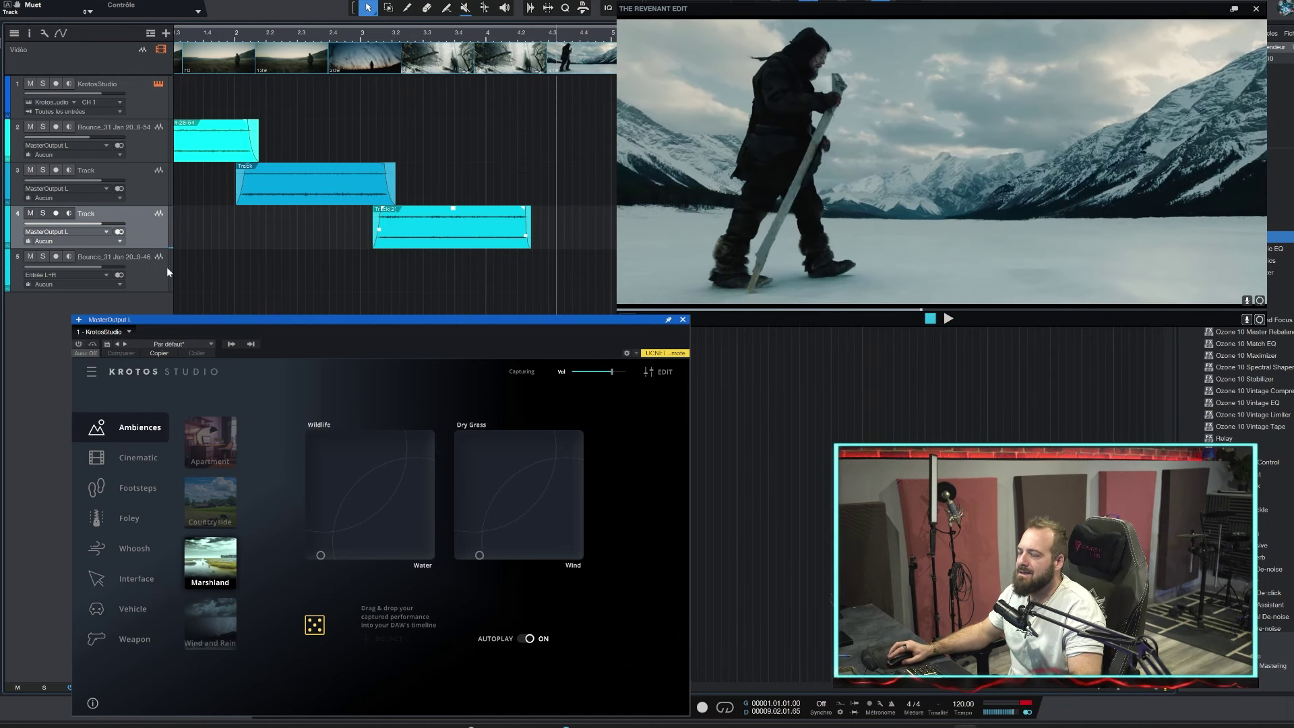
pyautogui.moveTo(211, 501)
pyautogui.scroll(-3, 211, 566)
# Load the Starship ambience, adjust its Engine Pulse blend, and play on to a later point
pyautogui.click(210, 558)
pyautogui.click(393, 491)
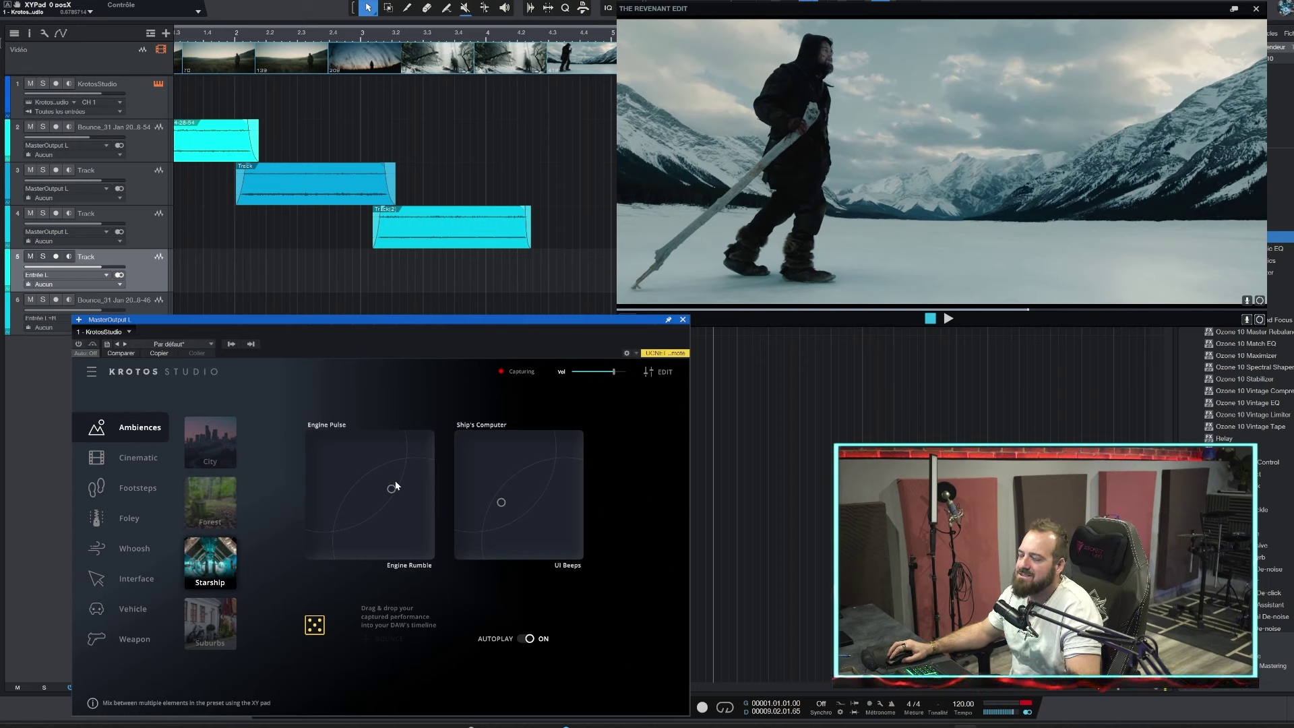
pyautogui.moveTo(392, 492); pyautogui.dragTo(390, 533)
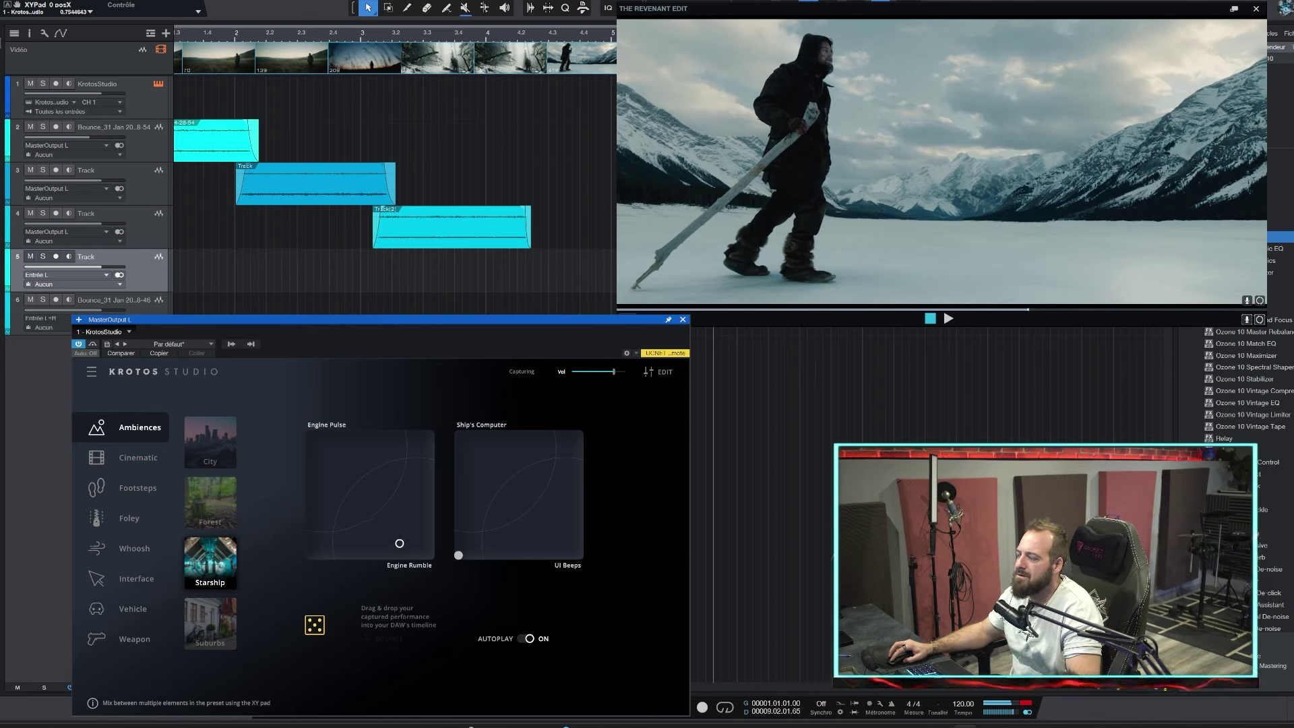
pyautogui.moveTo(381, 544); pyautogui.dragTo(383, 544)
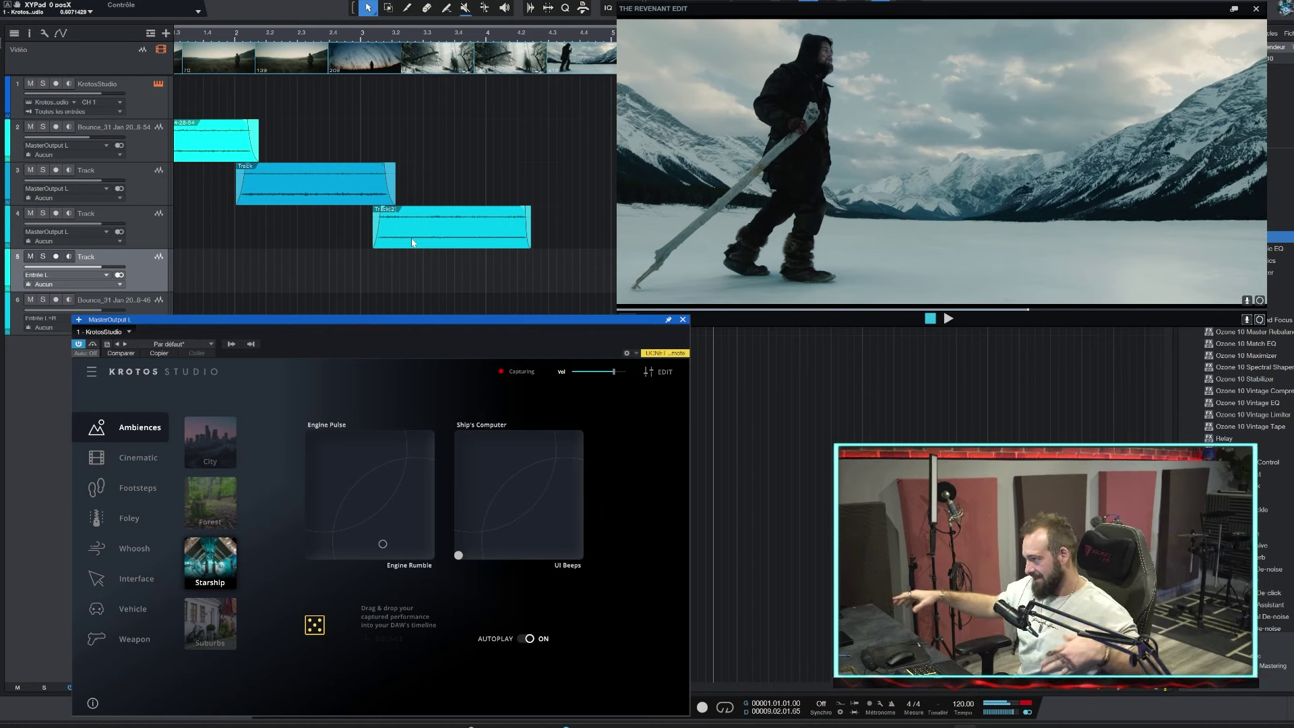
pyautogui.press('space')
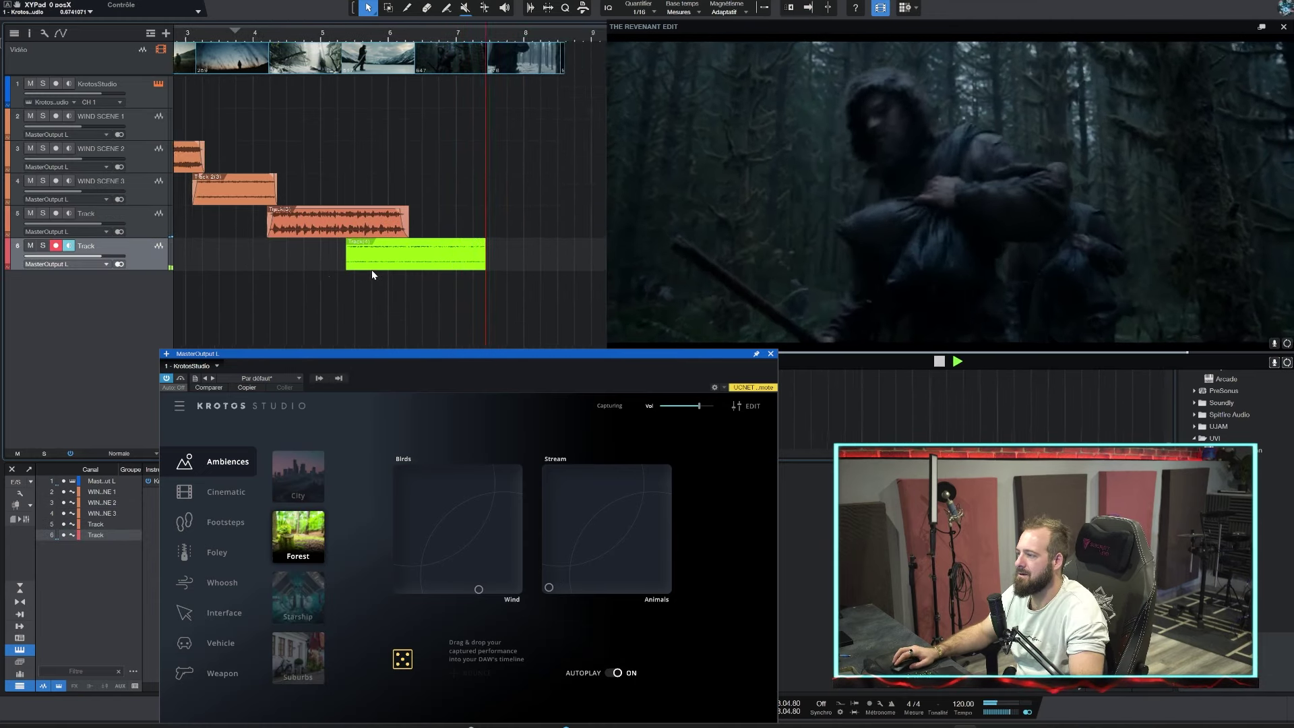
# Select the newest clip on track 6 and play back the ambiences to check them
pyautogui.click(419, 252)
pyautogui.scroll(-5, 497, 179)
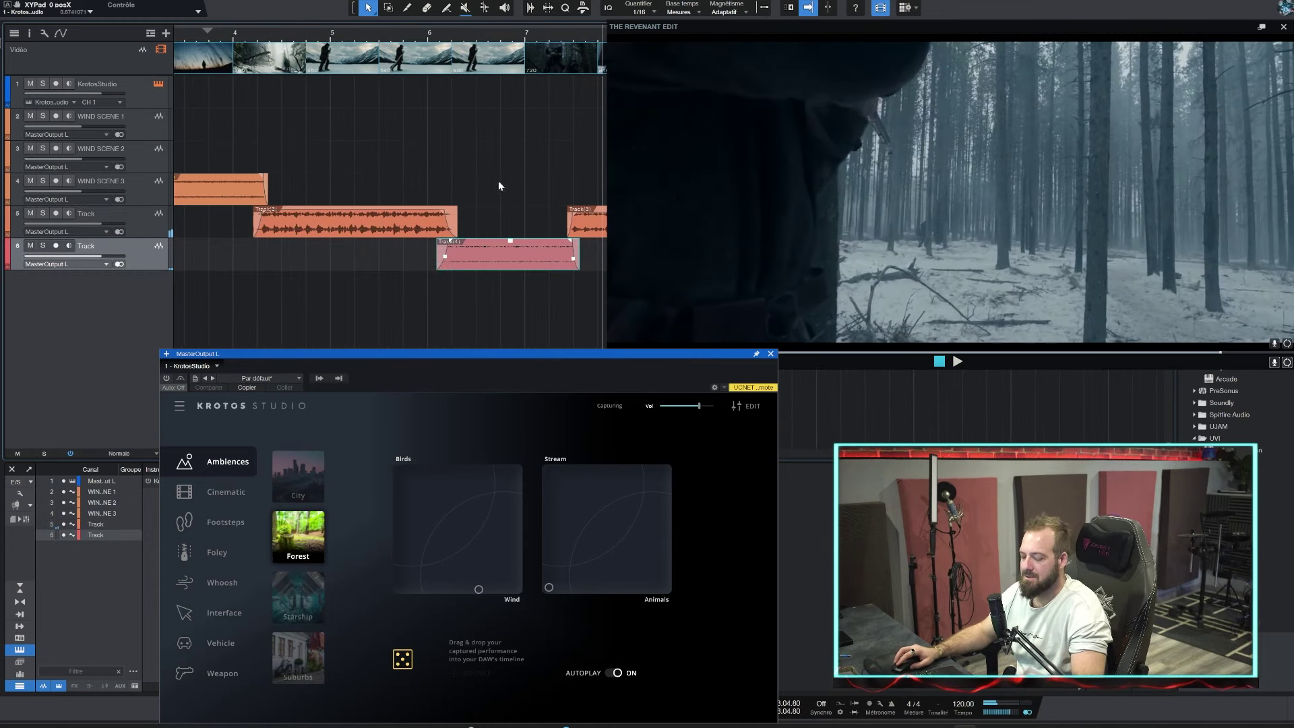
pyautogui.scroll(-3, 483, 180)
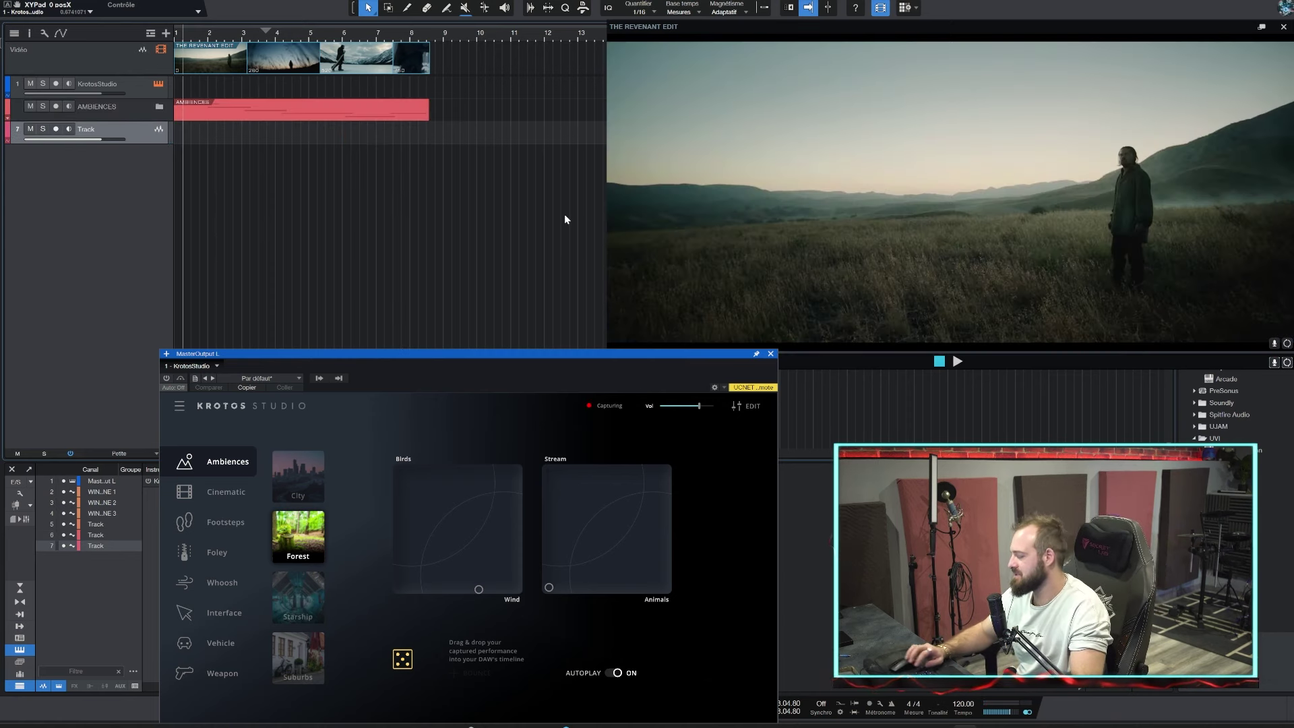
pyautogui.press('space')
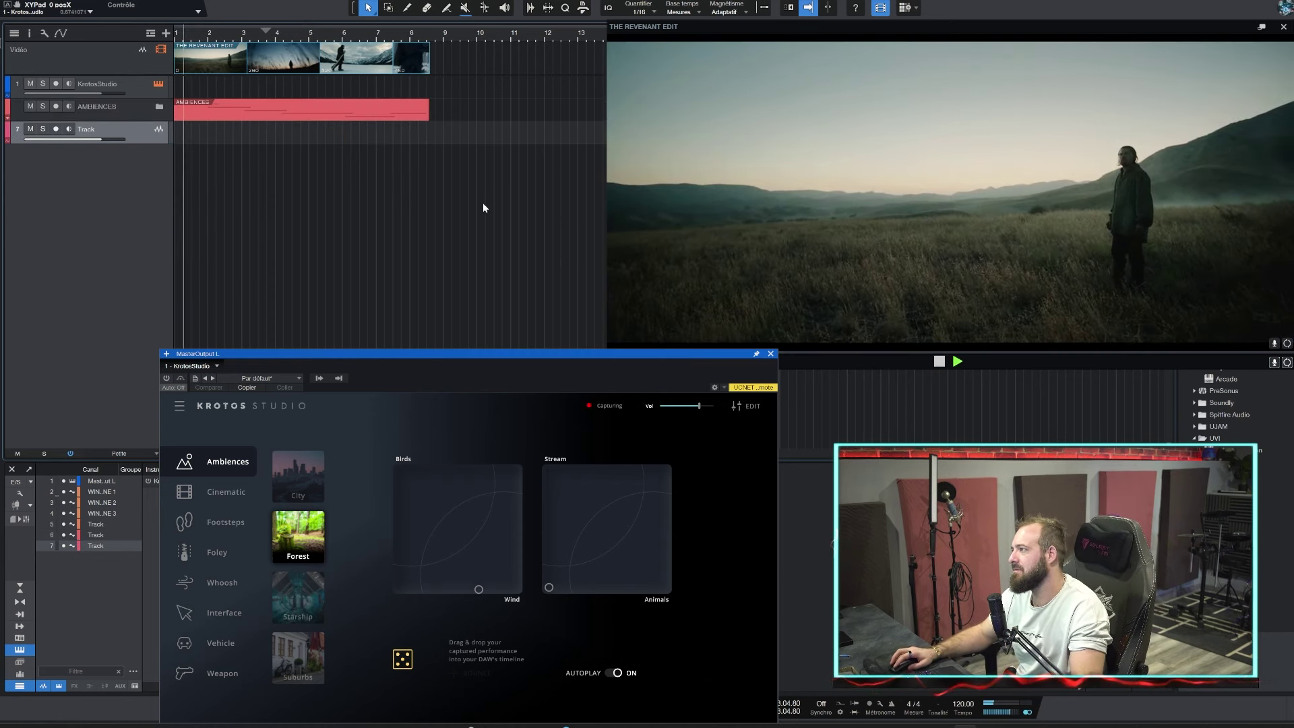
pyautogui.press('space')
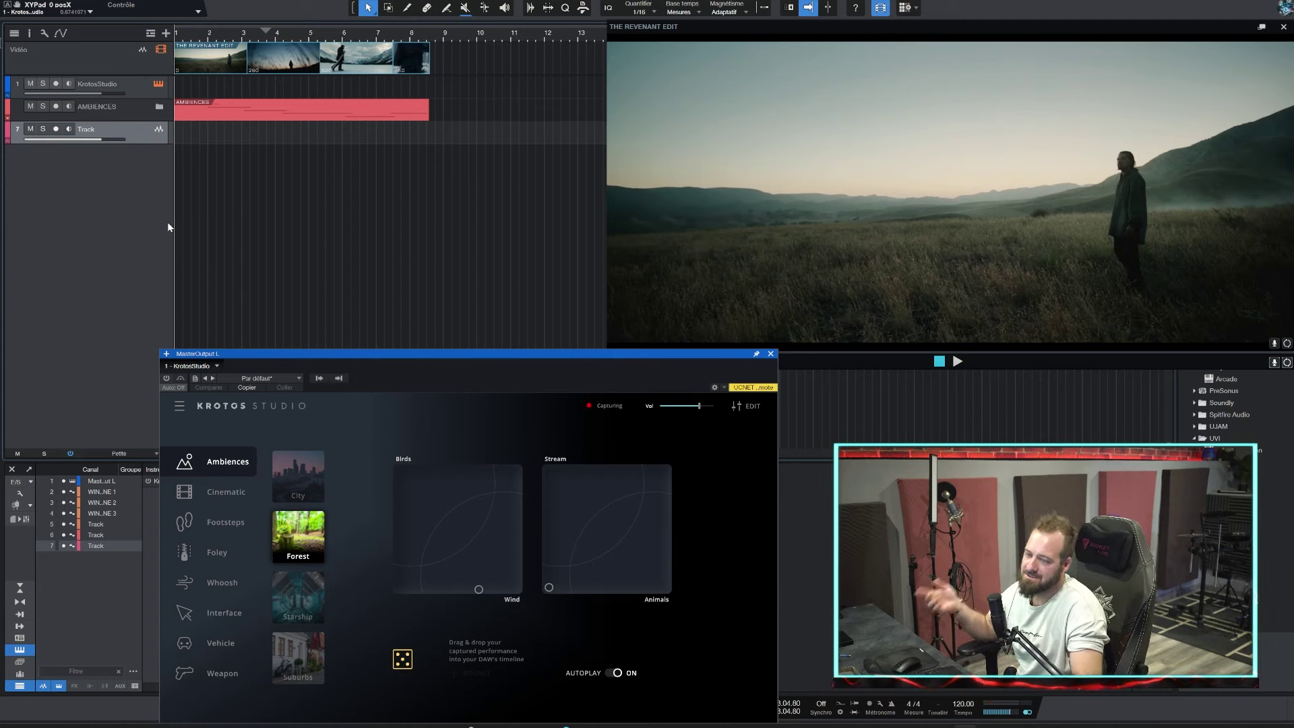
# Record a Sneakers footsteps take on the Gravel surface from Krotos
pyautogui.click(218, 521)
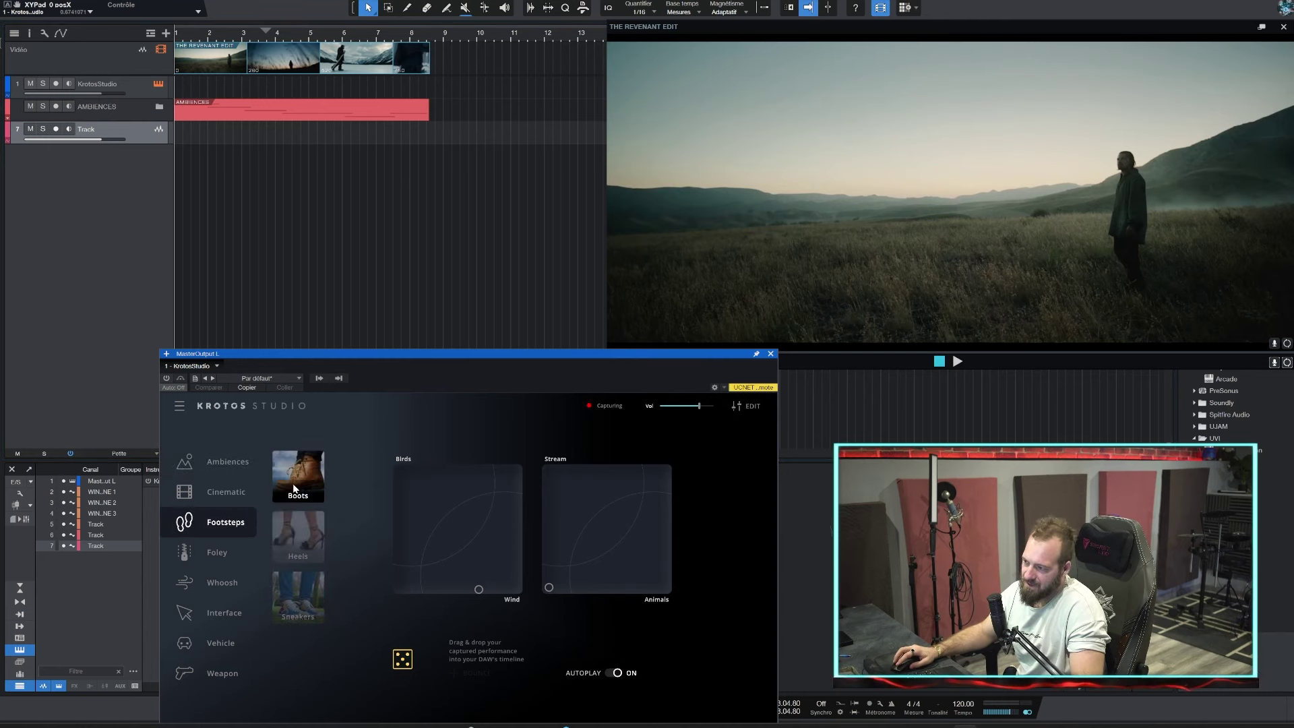
pyautogui.click(298, 596)
pyautogui.click(414, 539)
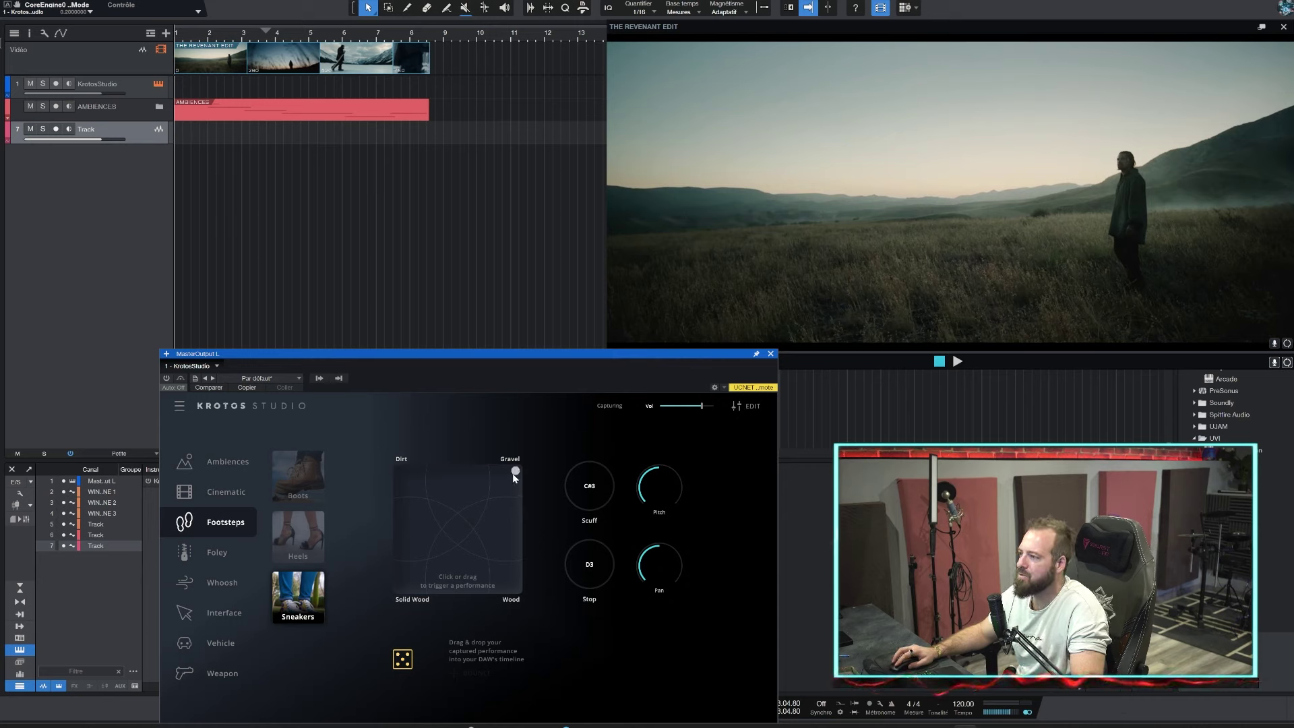
pyautogui.click(398, 470)
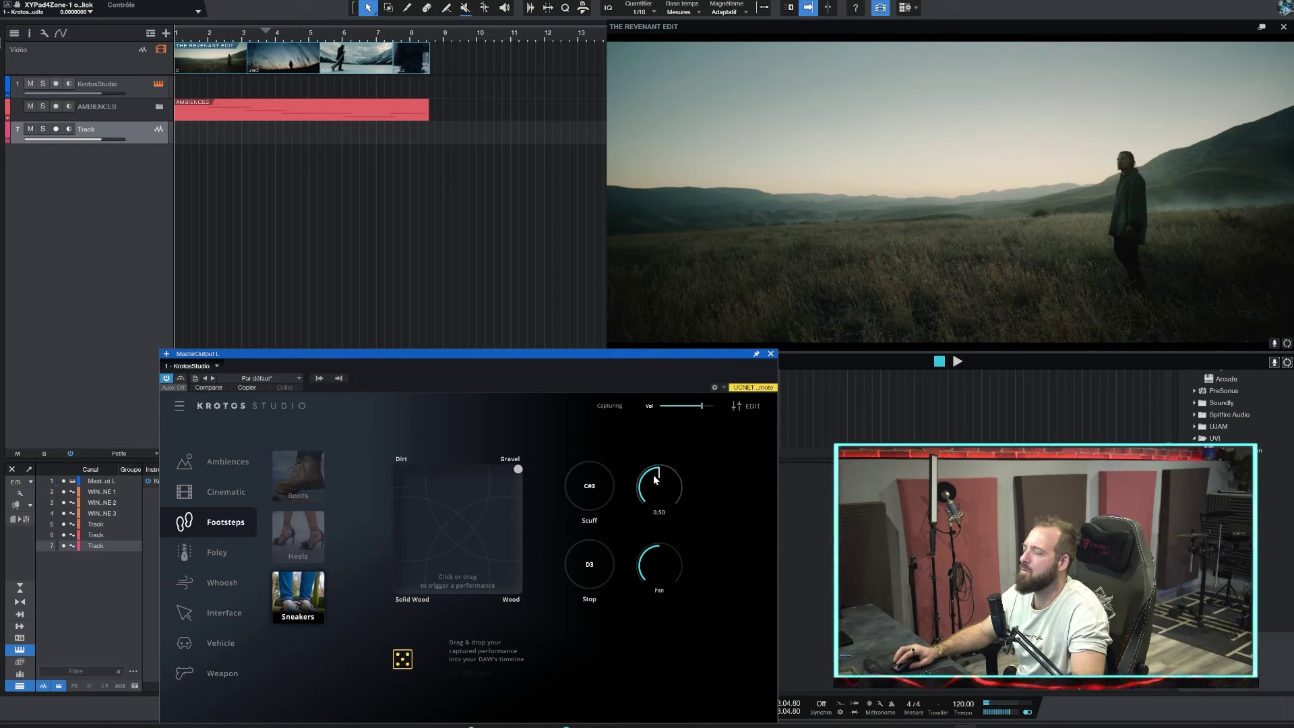
pyautogui.press('KP_Multiply')
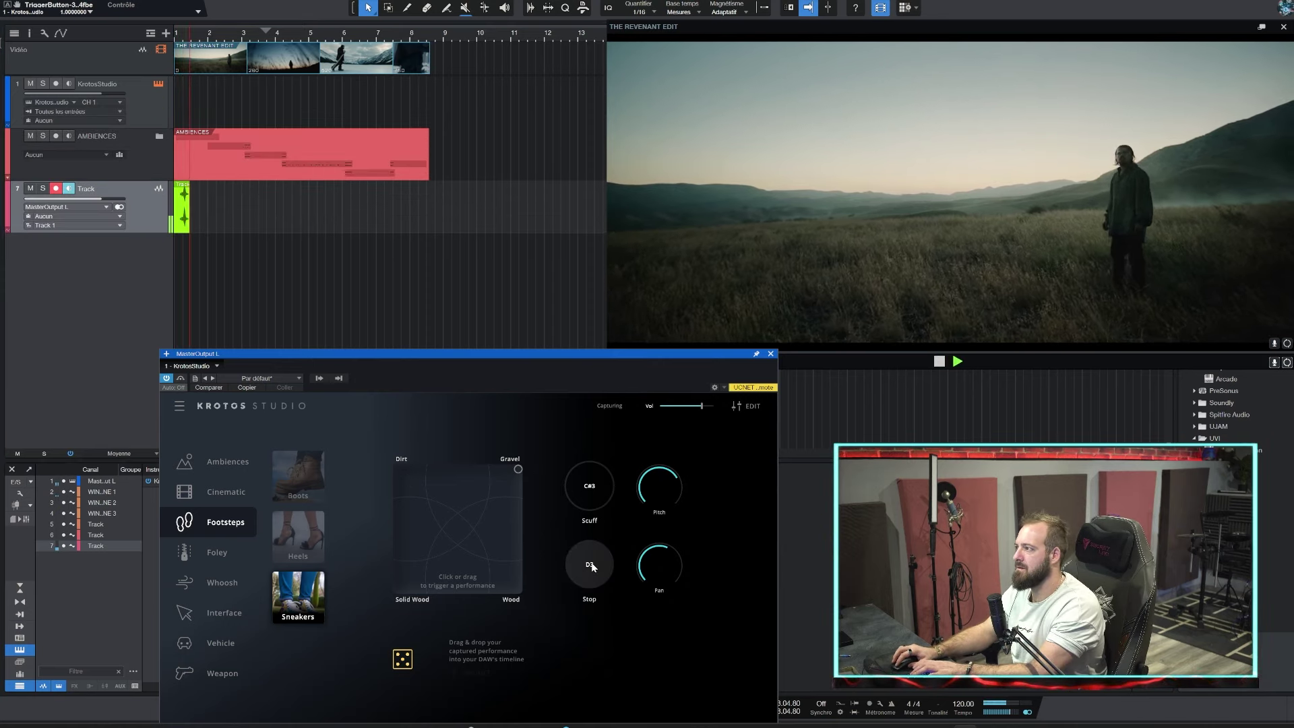
pyautogui.press('space')
# Play back the footsteps, lower the track fader slightly, and shorten the region
pyautogui.press('space')
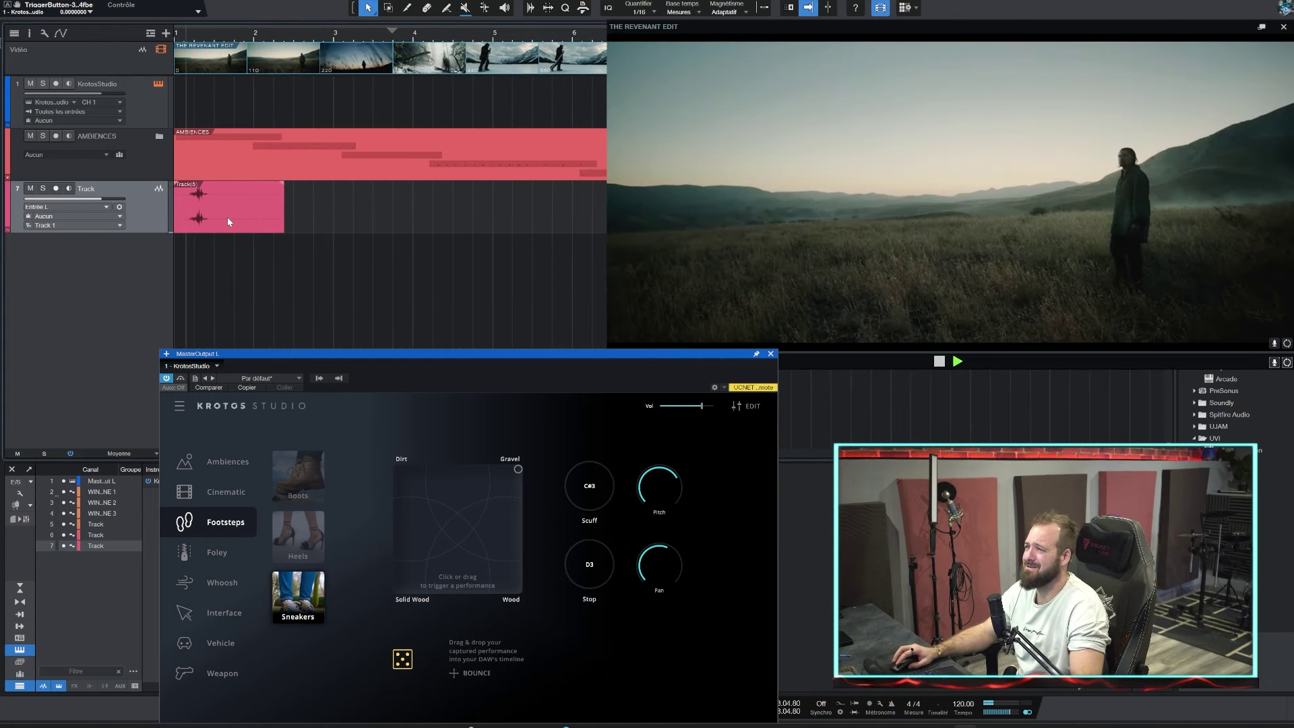
pyautogui.press('space')
pyautogui.moveTo(109, 207); pyautogui.dragTo(88, 200)
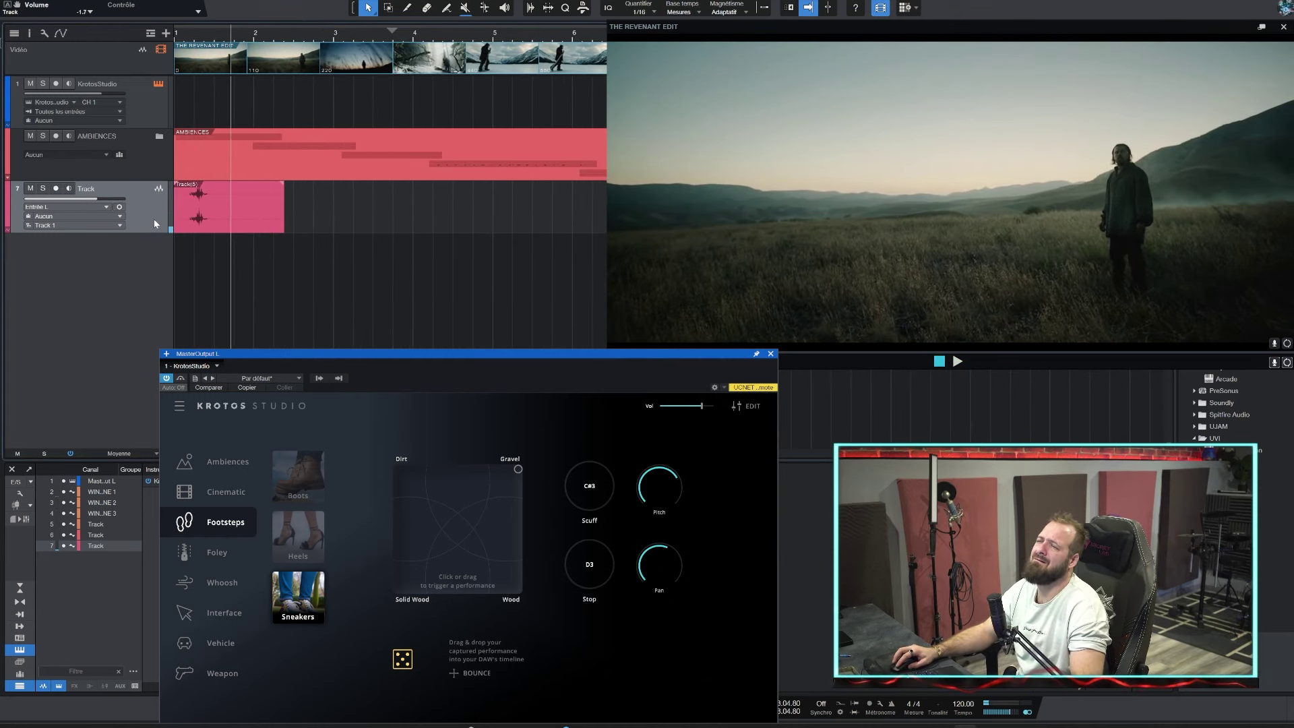
pyautogui.press('e')
pyautogui.press('space')
pyautogui.press('space')
pyautogui.moveTo(434, 207); pyautogui.dragTo(310, 223)
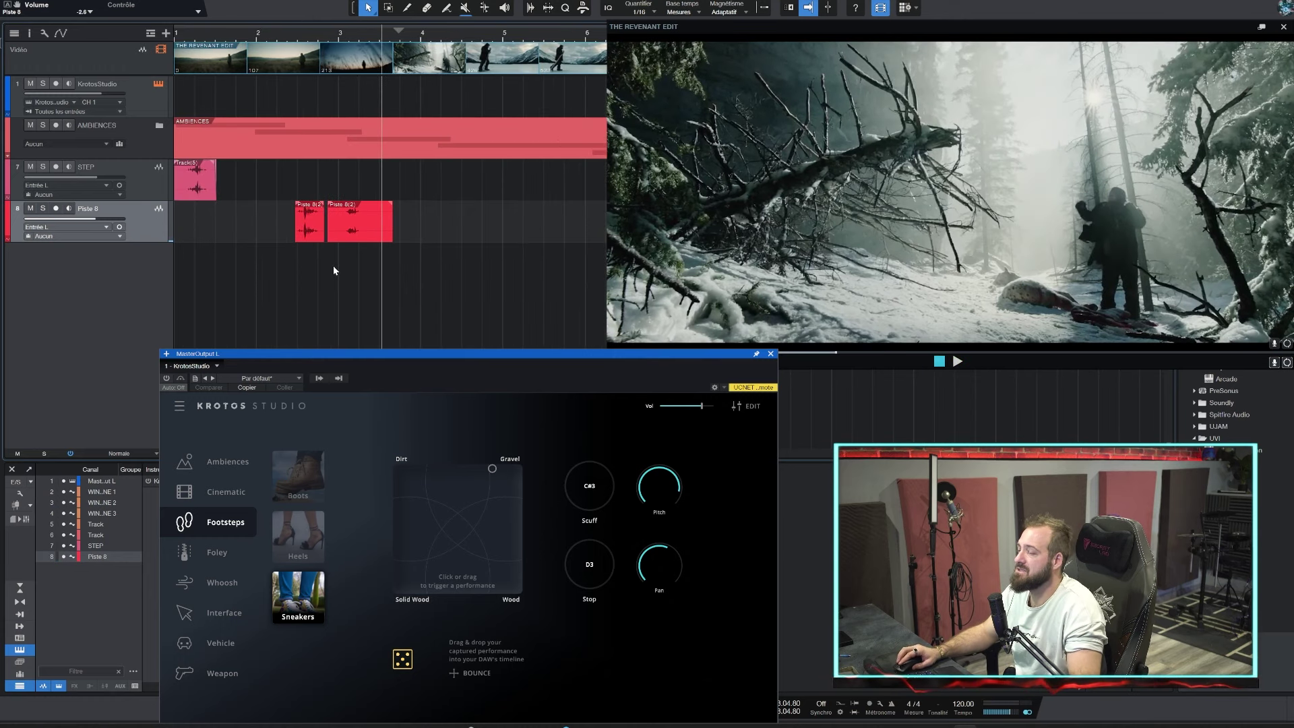
# Move the playhead to bar 3 and rename the footsteps track STEPS
pyautogui.click(293, 30)
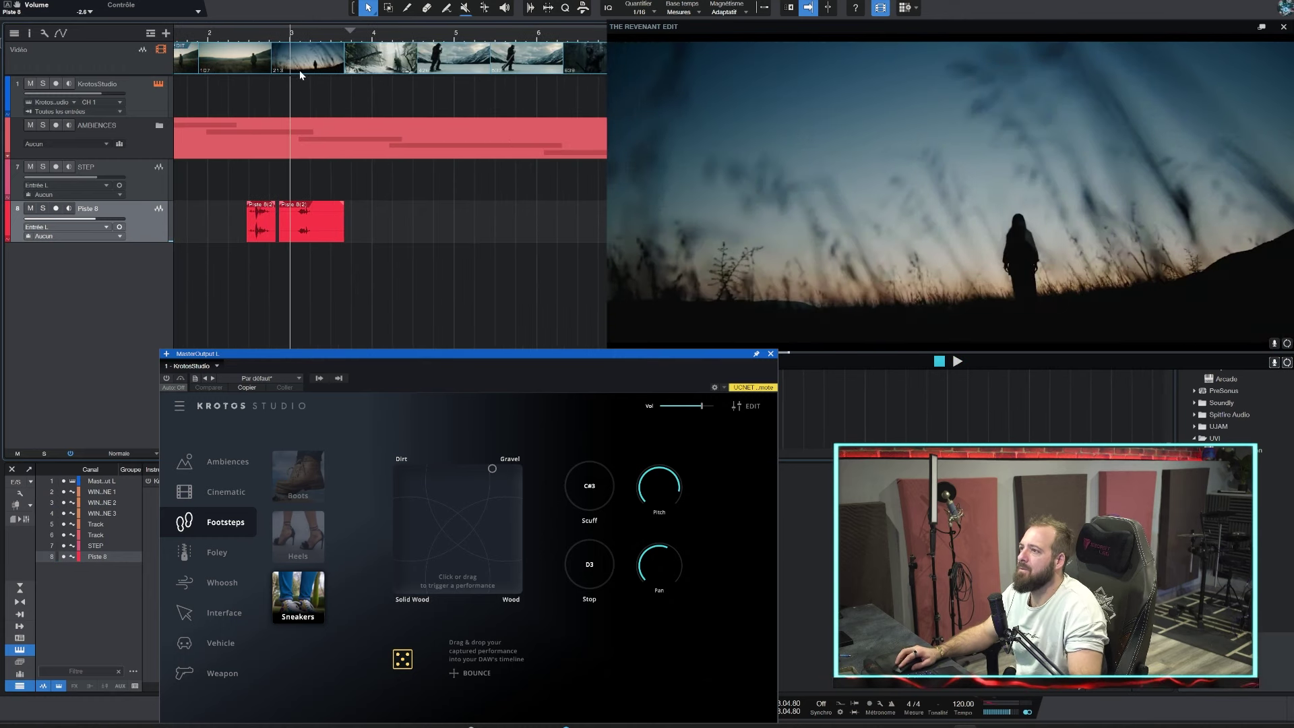
pyautogui.write('STEPS')
pyautogui.press('Return')
pyautogui.press('space')
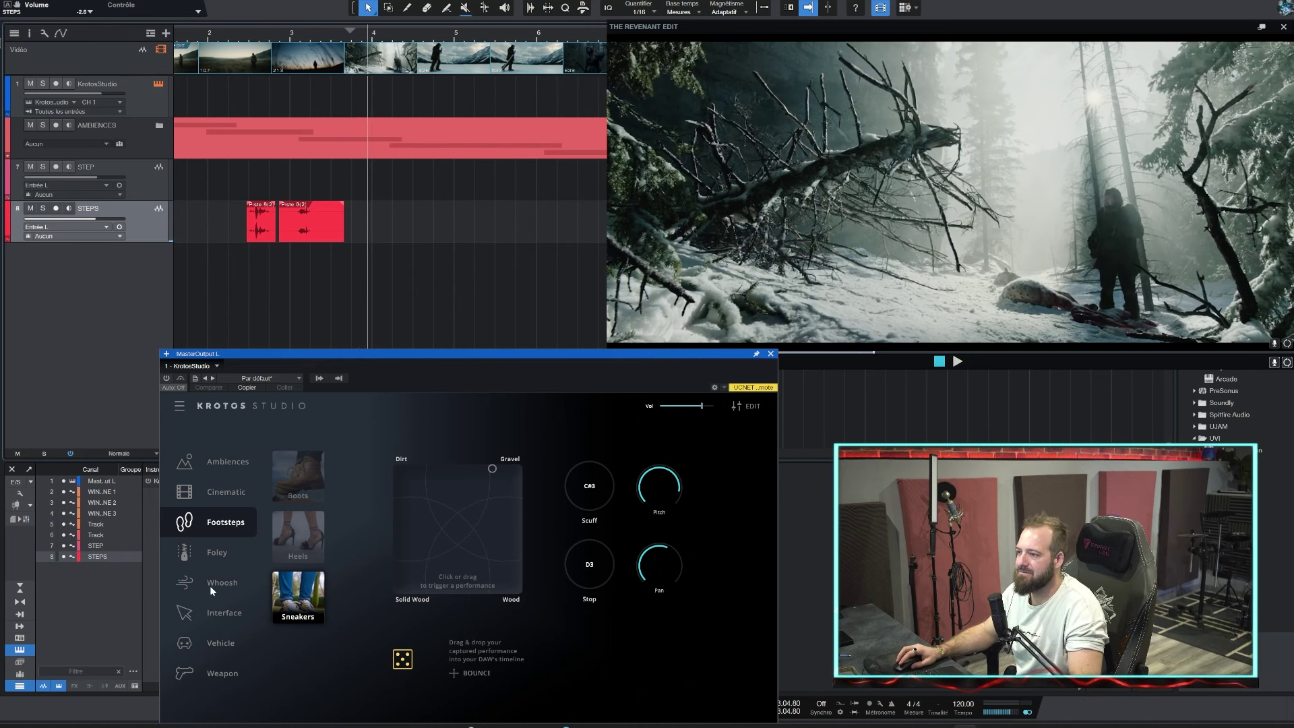
# Record a Basic Cloth foley rustle take and move the Krotos window lower
pyautogui.click(229, 558)
pyautogui.moveTo(418, 503); pyautogui.dragTo(424, 520)
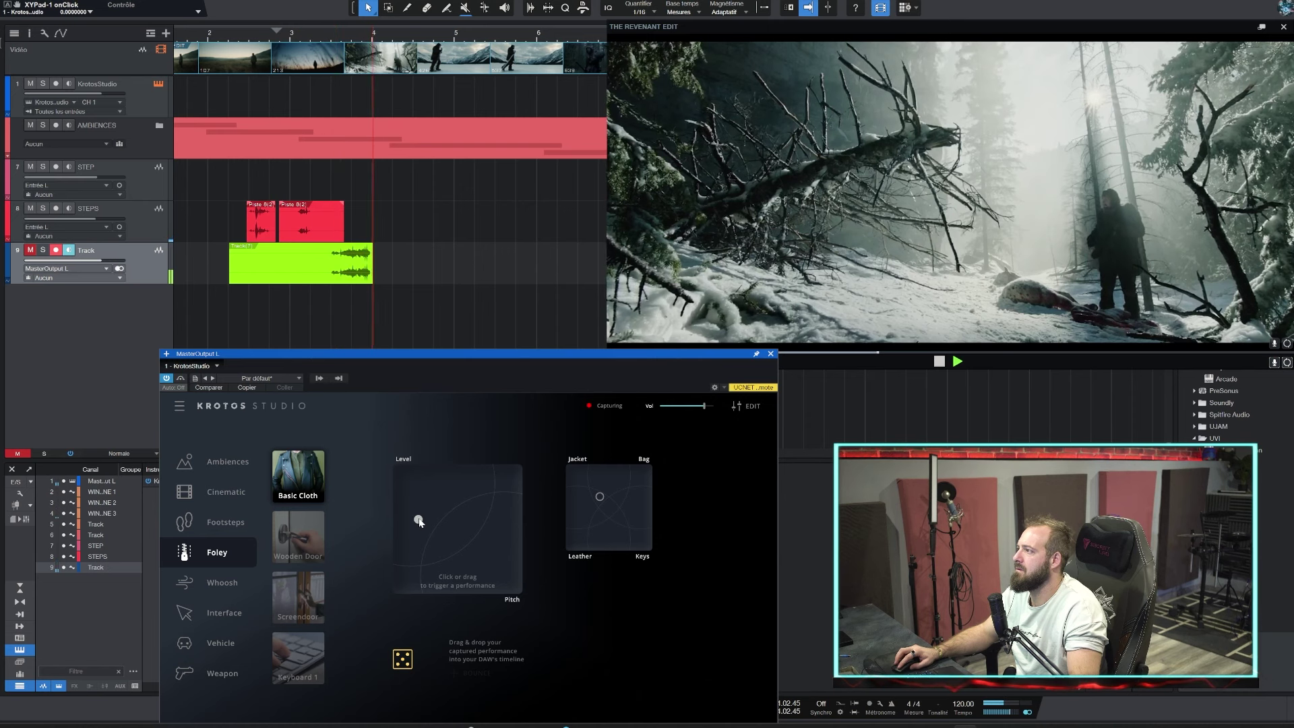
pyautogui.press('space')
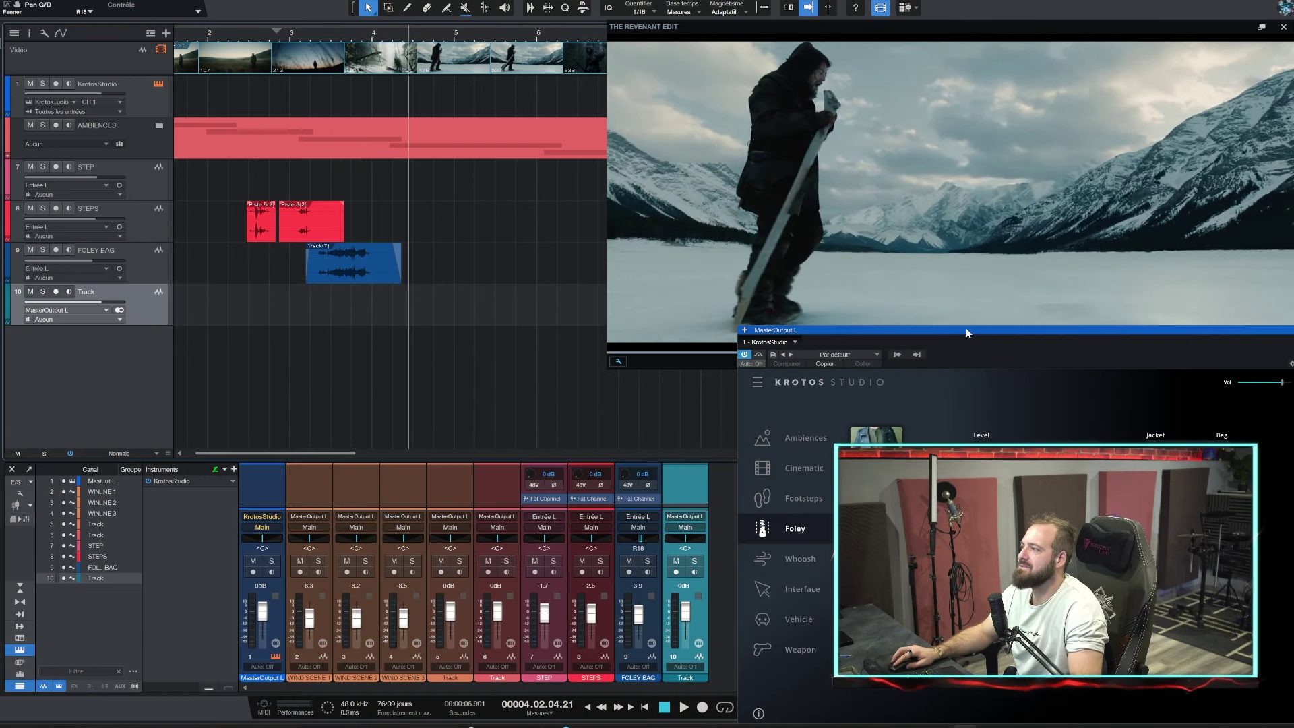
pyautogui.moveTo(965, 327); pyautogui.dragTo(566, 391)
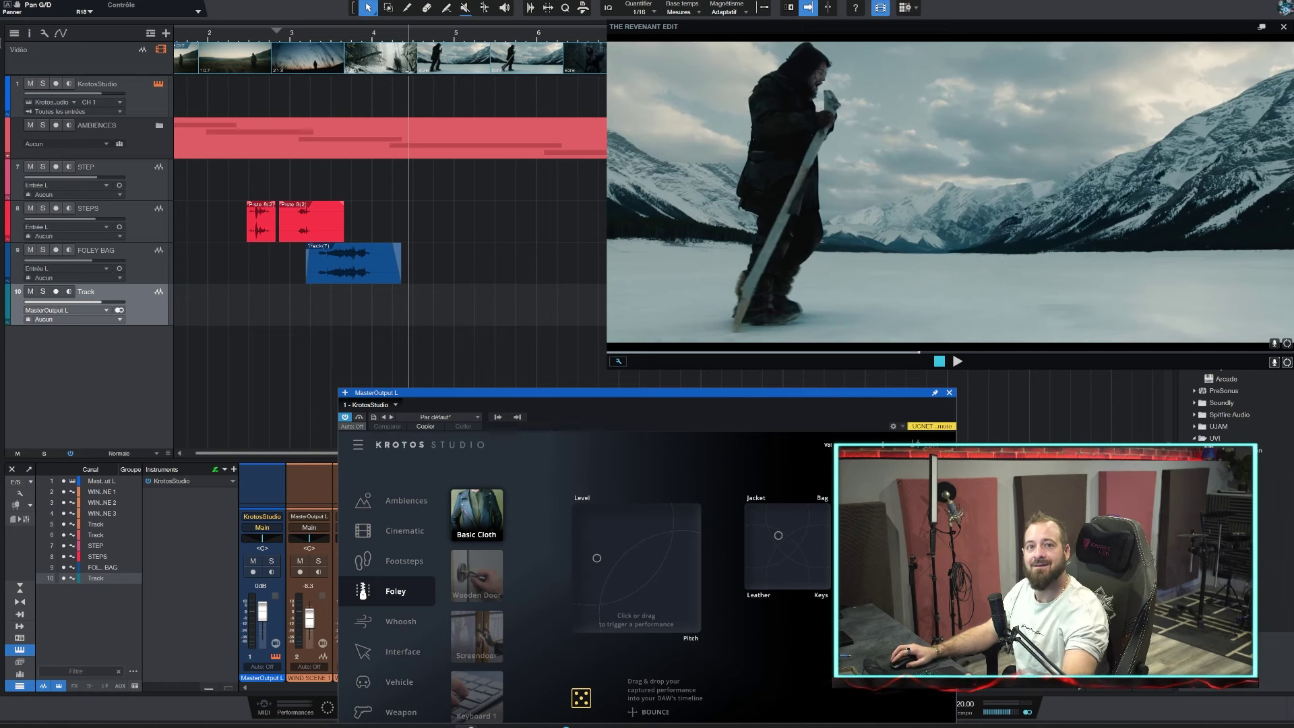
# Switch to Boots footsteps and record a boot take in time with the video
pyautogui.click(405, 562)
pyautogui.press('KP_Multiply')
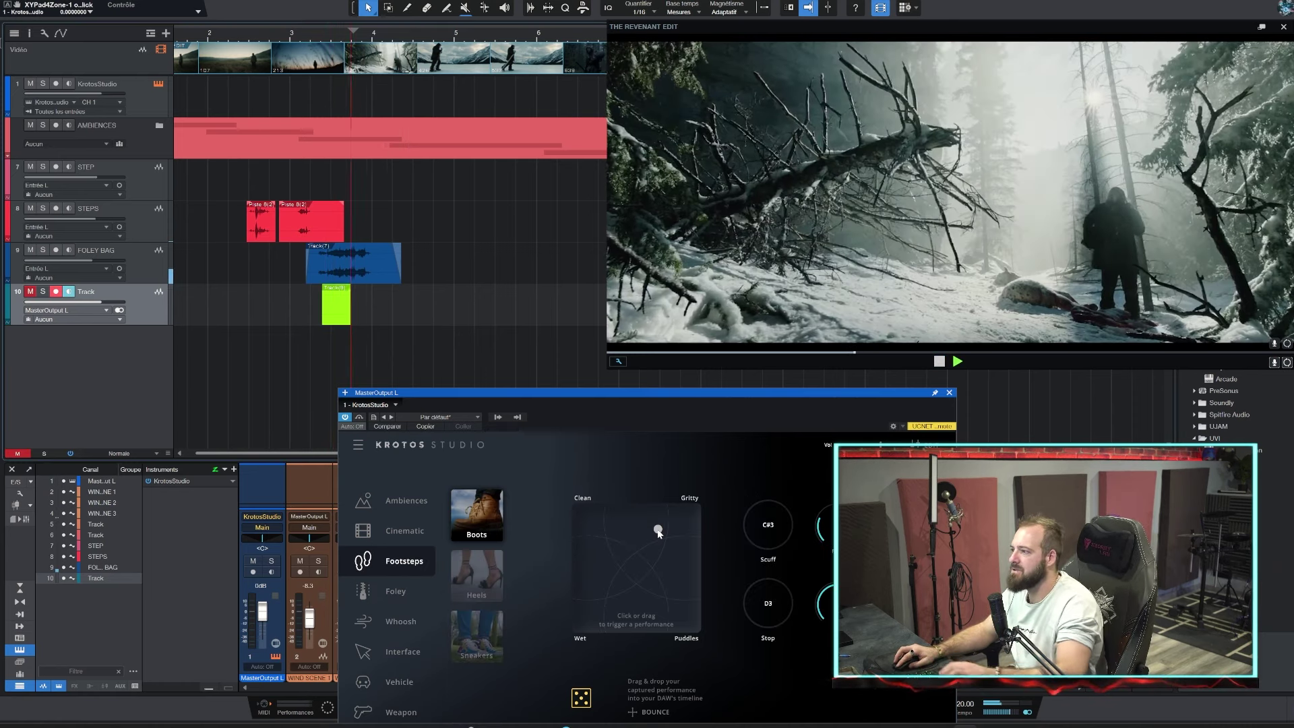
pyautogui.moveTo(651, 519); pyautogui.dragTo(657, 533)
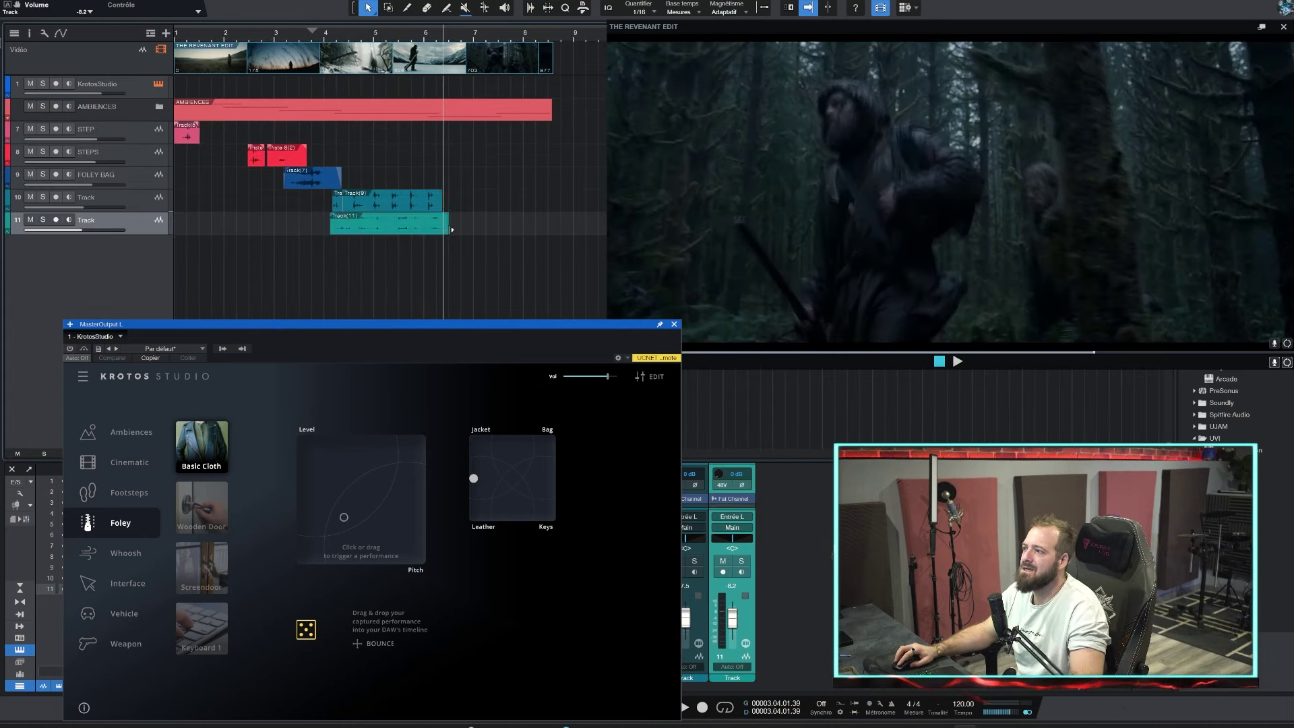
# Trim the latest take's end and record a Boots footstep take on new track 12
pyautogui.moveTo(451, 230); pyautogui.dragTo(442, 229)
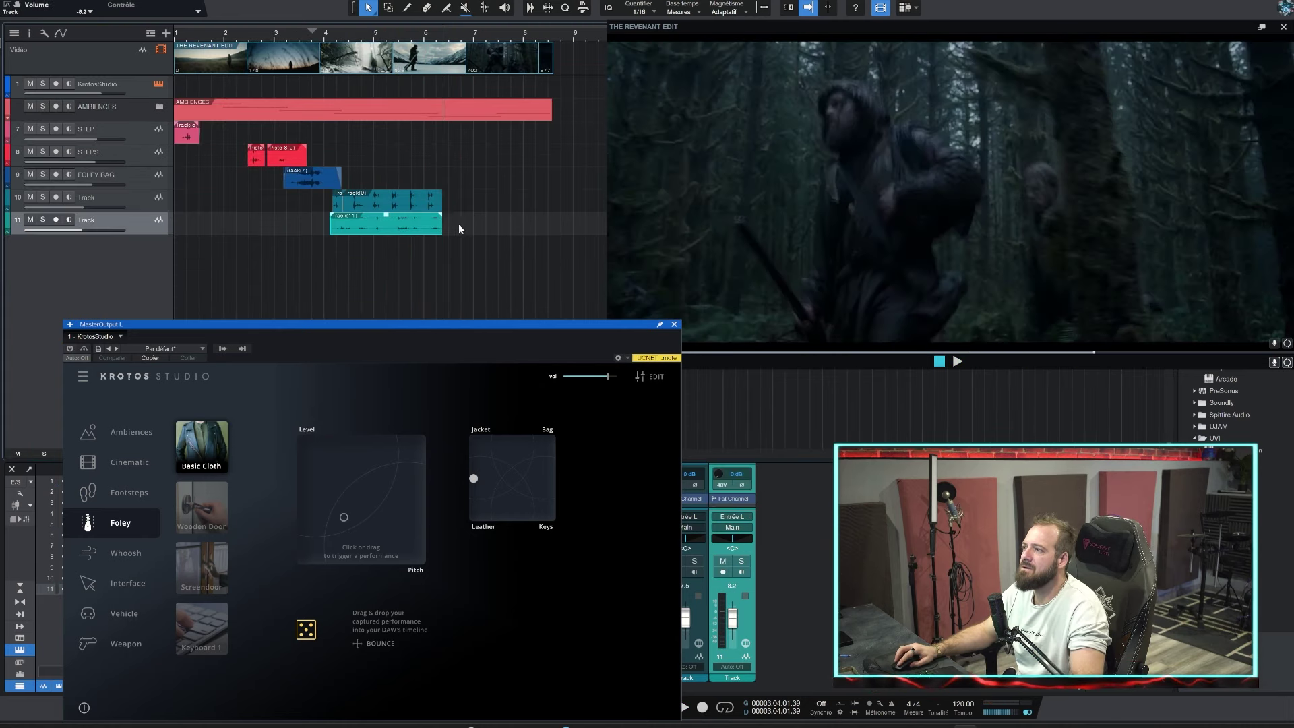
pyautogui.doubleClick(209, 235)
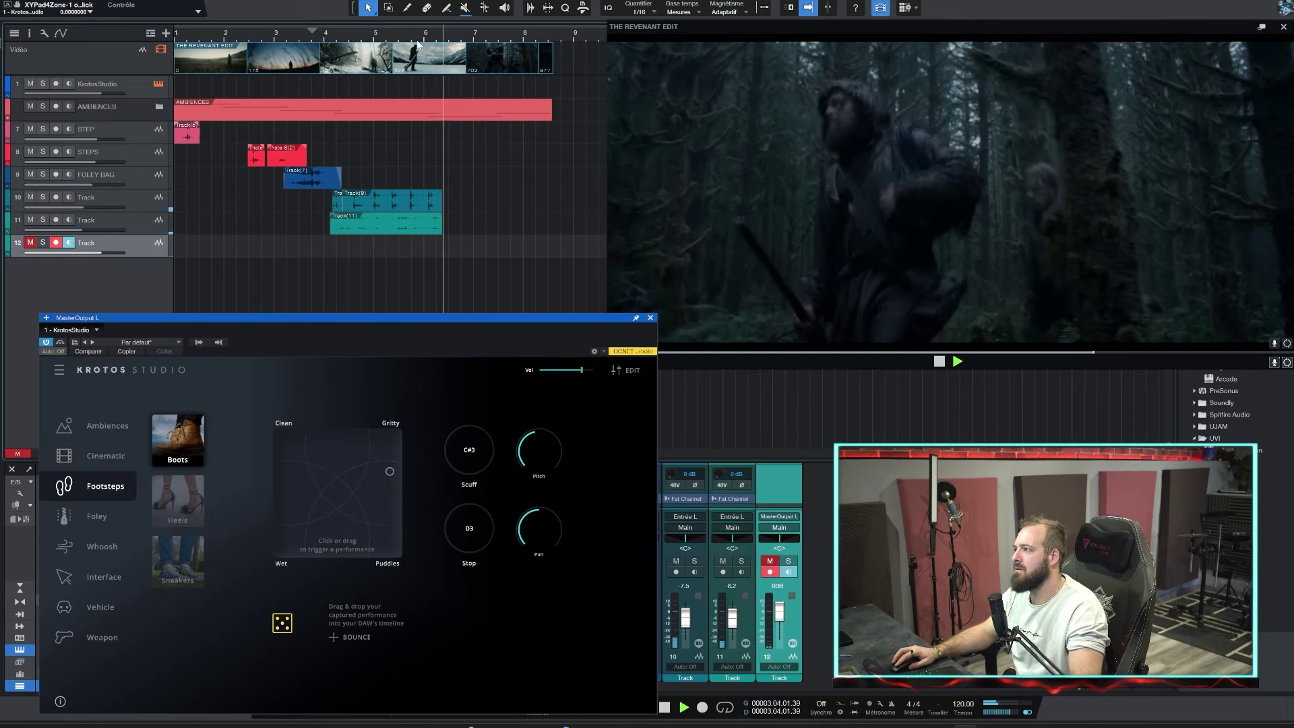
pyautogui.press('KP_Multiply')
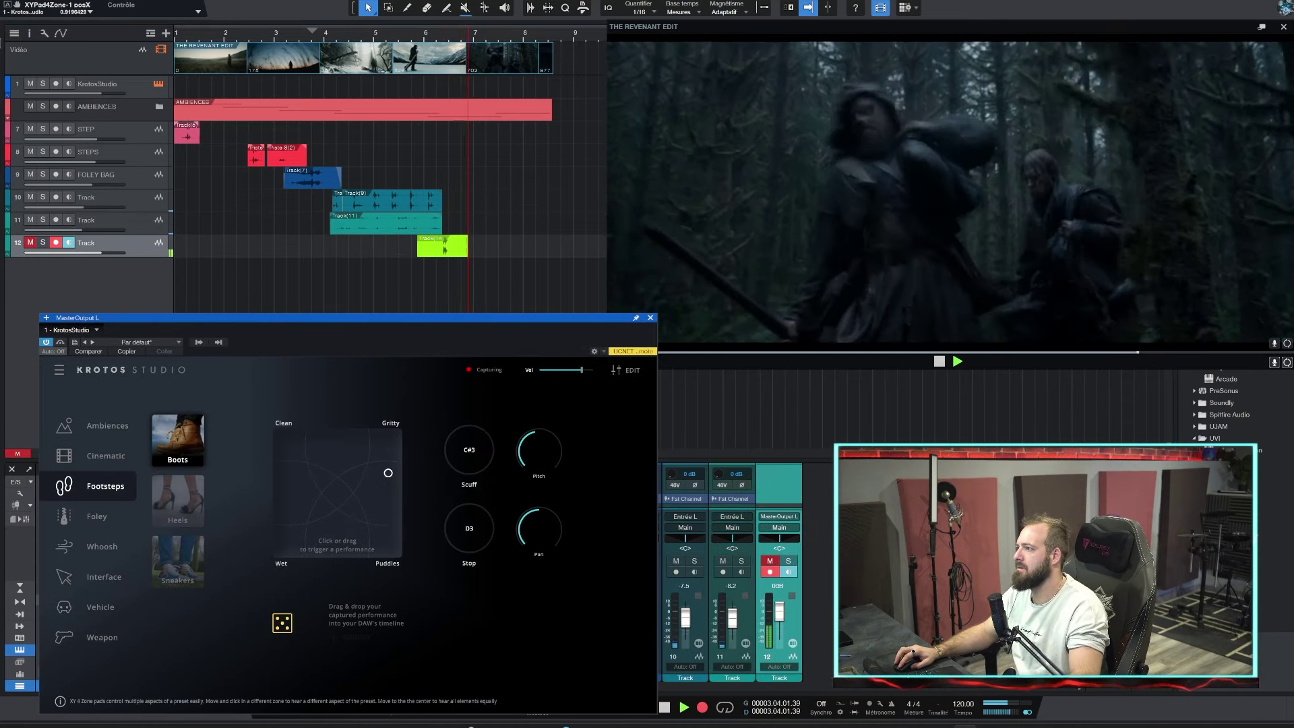
pyautogui.press('space')
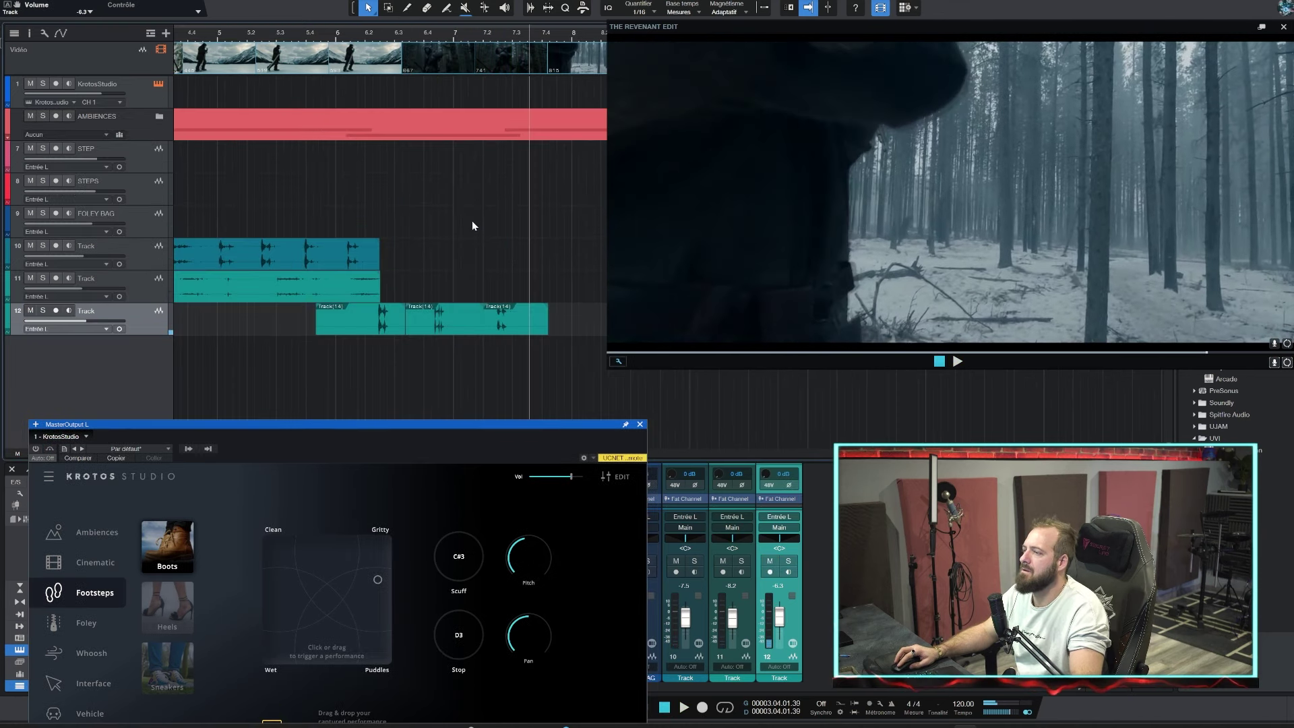
# Add track 13, record another Boots footstep take, and trim its start
pyautogui.doubleClick(135, 362)
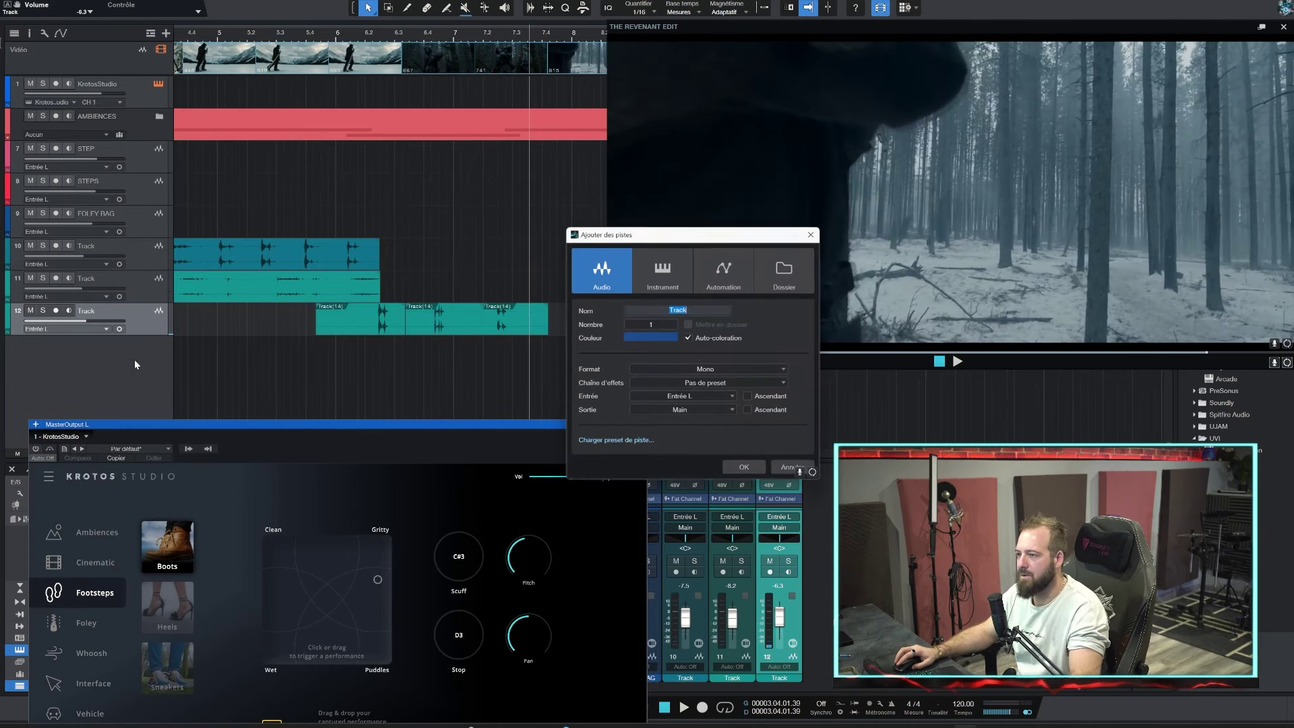
pyautogui.press('Return')
pyautogui.press('space')
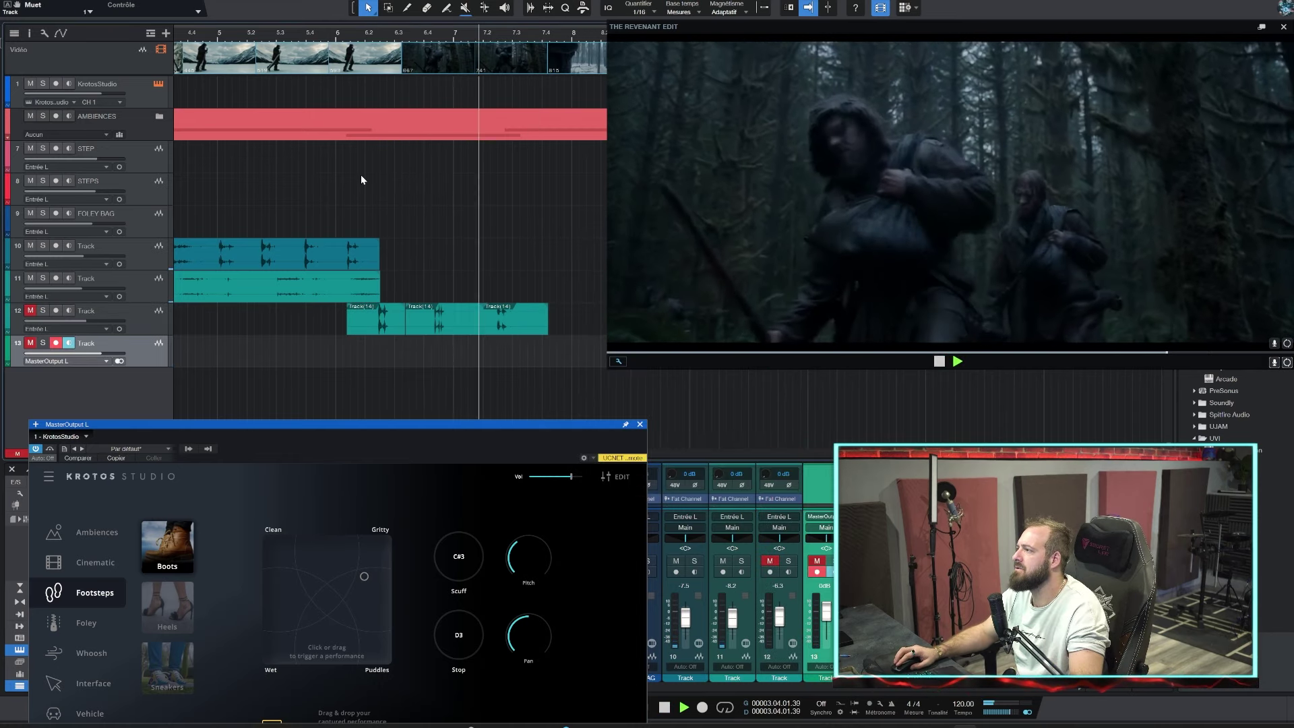
pyautogui.press('space')
pyautogui.press('KP_Multiply')
pyautogui.click(364, 577)
pyautogui.moveTo(364, 577); pyautogui.dragTo(365, 579)
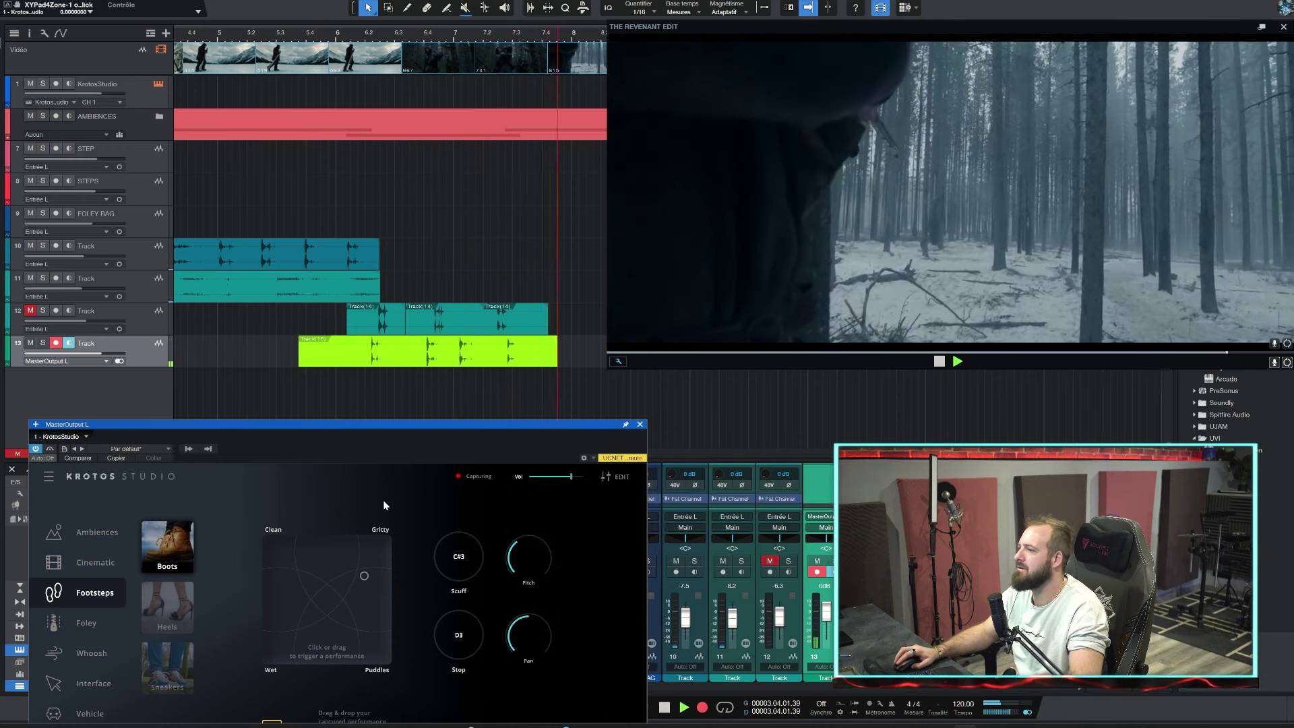
pyautogui.press('space')
pyautogui.moveTo(299, 357); pyautogui.dragTo(347, 356)
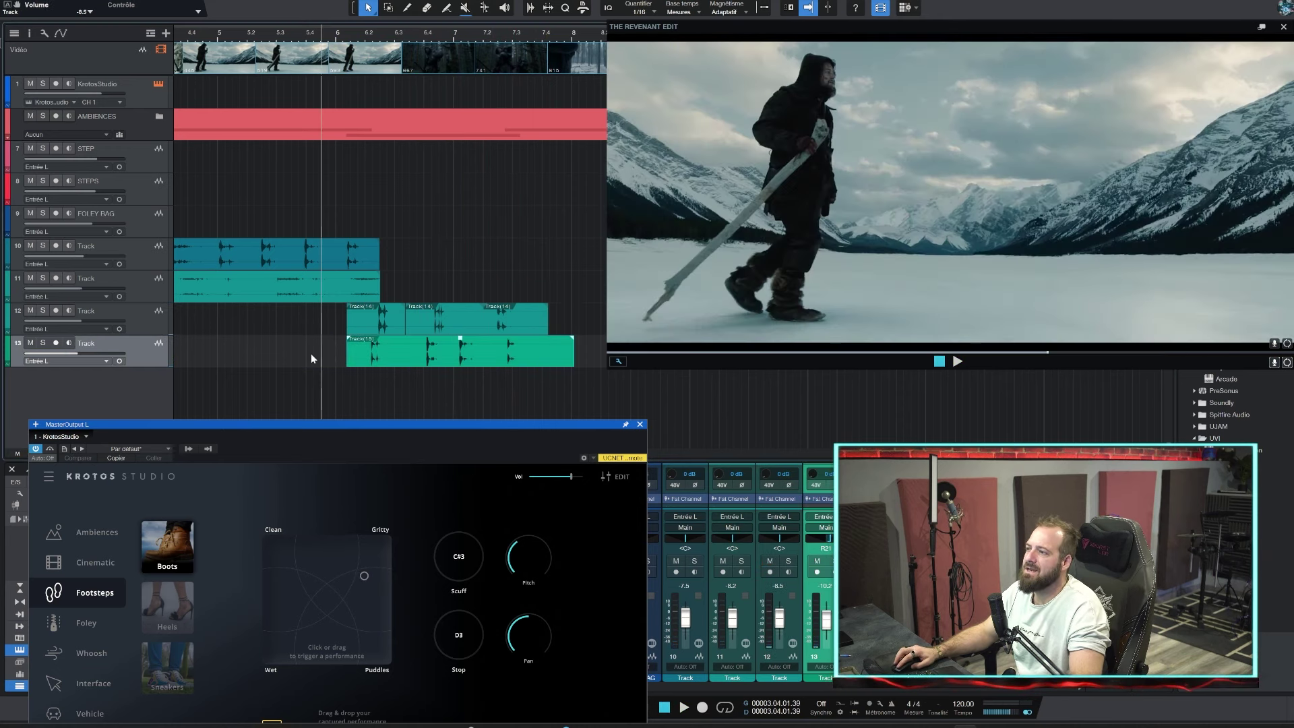
pyautogui.click(373, 202)
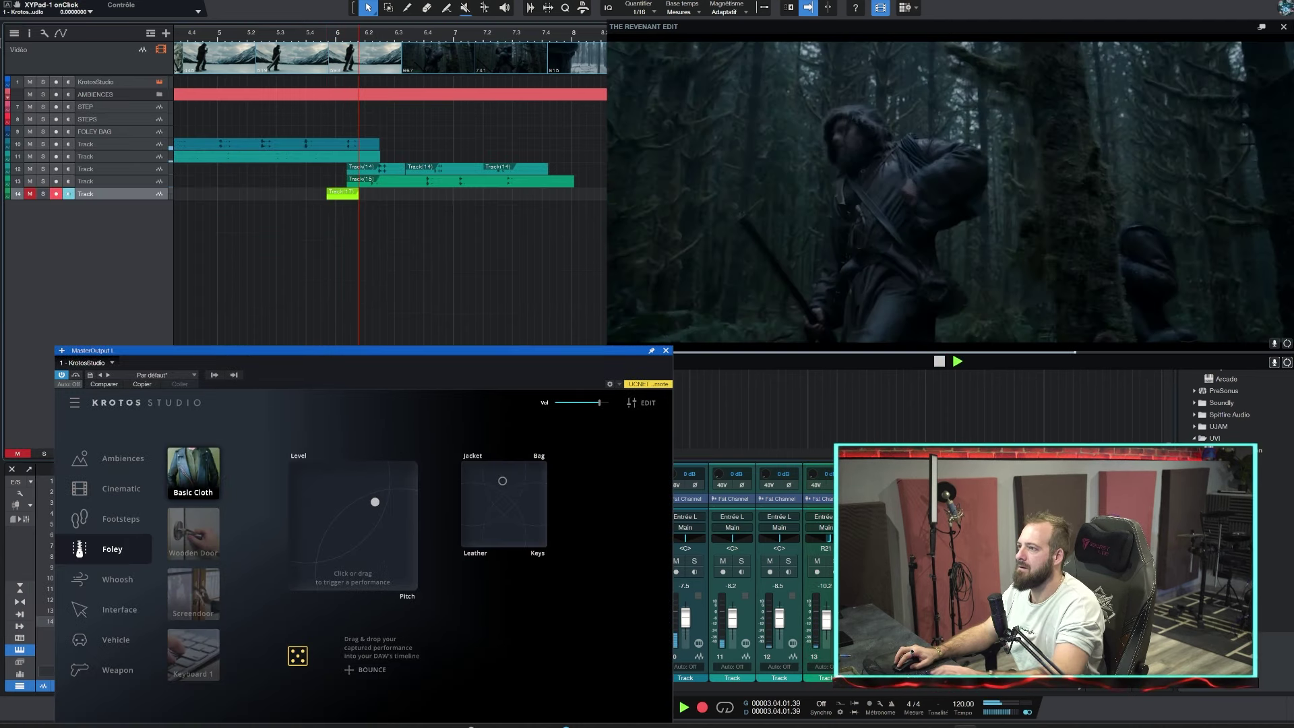
# Record a cloth rustle take on the XY pad, play it back, and raise the plugin window
pyautogui.moveTo(374, 502); pyautogui.dragTo(379, 510)
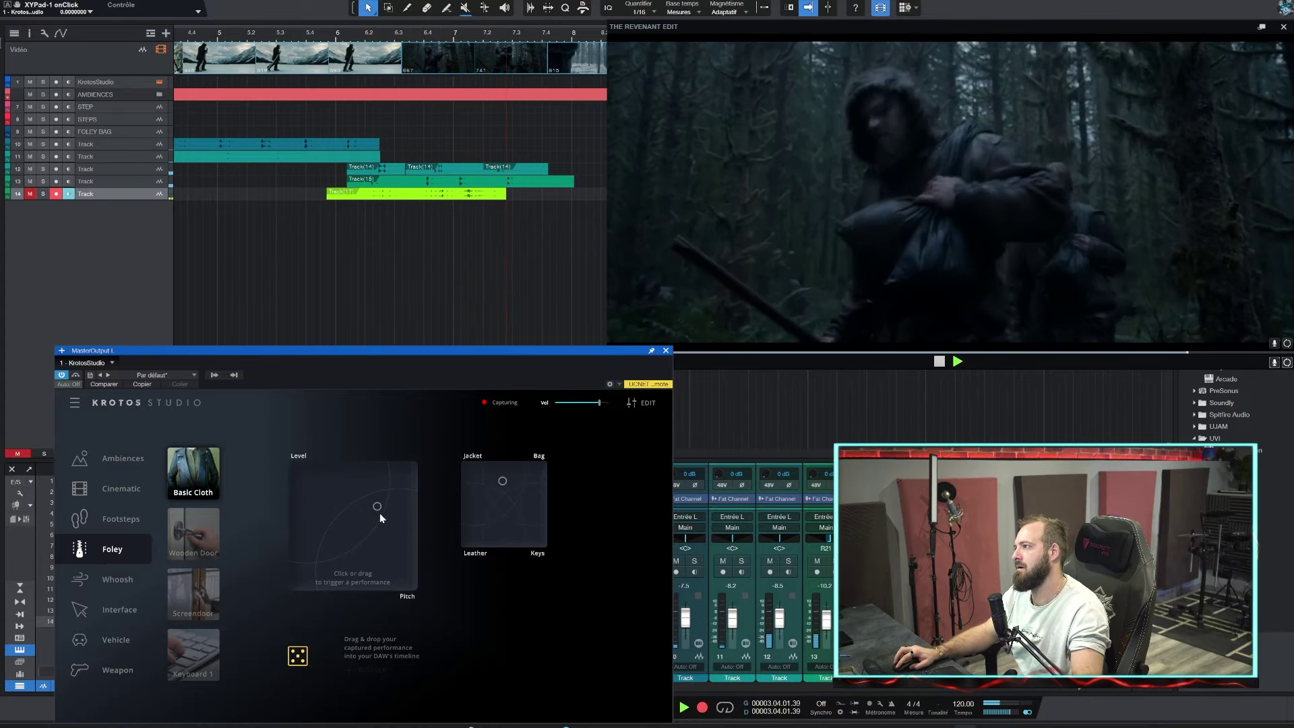
pyautogui.press('space')
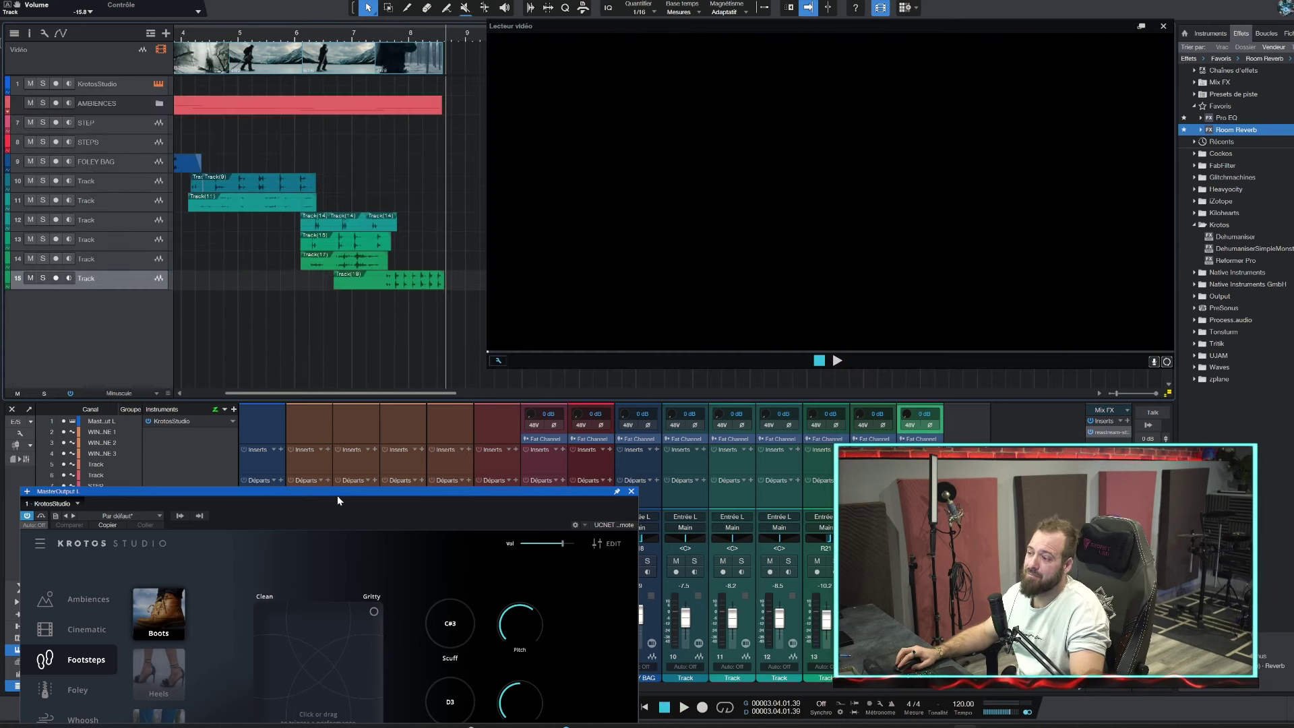
pyautogui.moveTo(337, 496)
pyautogui.mouseDown()
pyautogui.moveTo(351, 323)
pyautogui.moveTo(320, 329)
pyautogui.mouseUp()
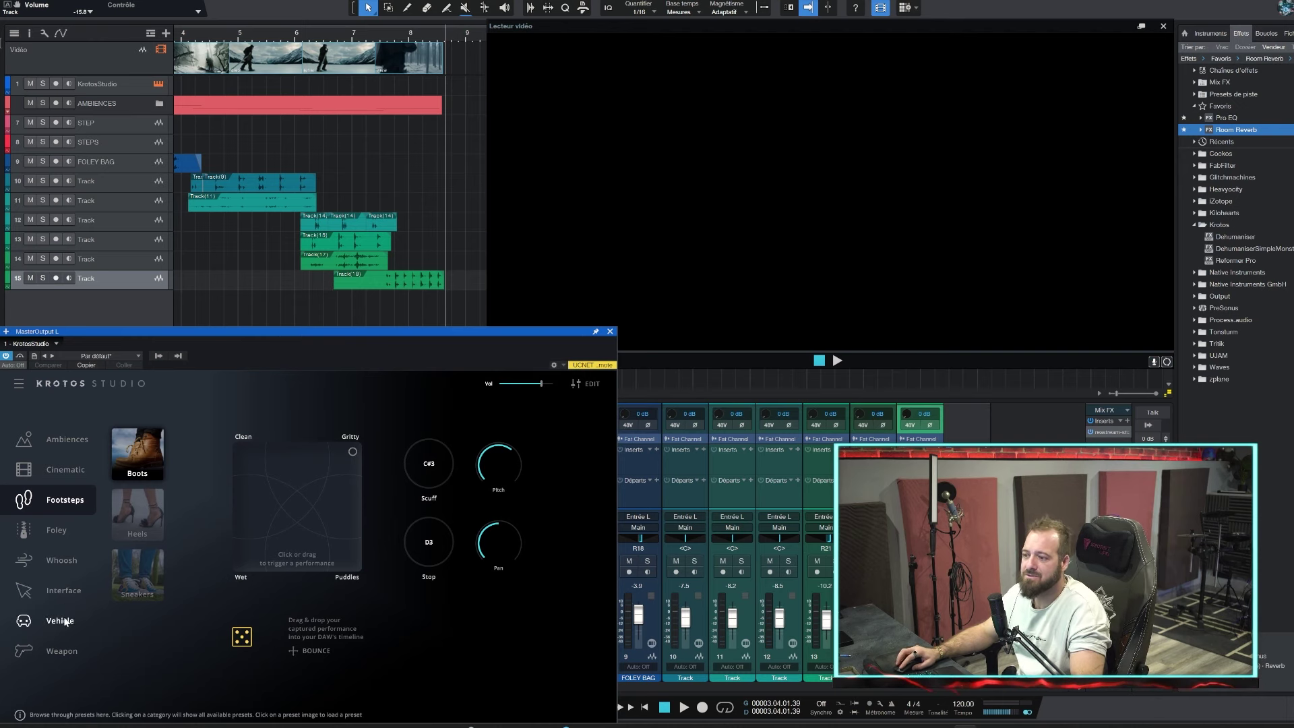
# Load and audition the 9mm Pistol, then record a single shot on track 16
pyautogui.click(61, 651)
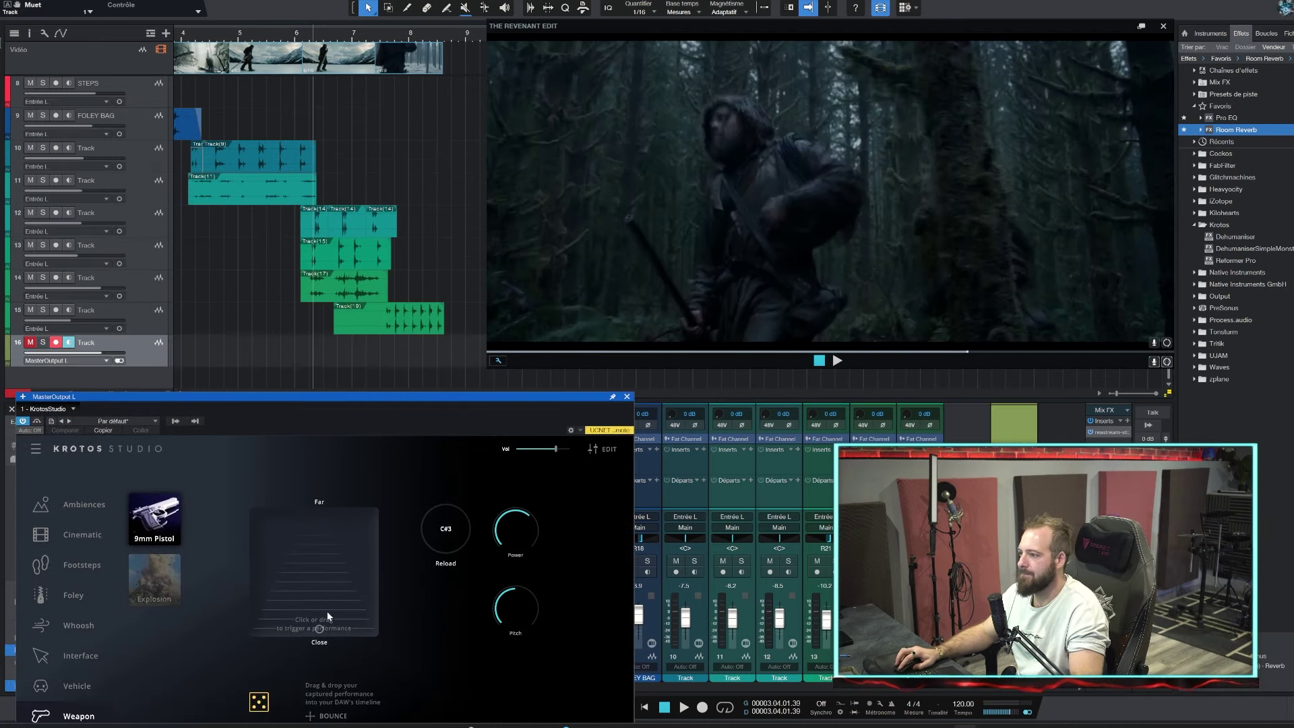
pyautogui.click(318, 617)
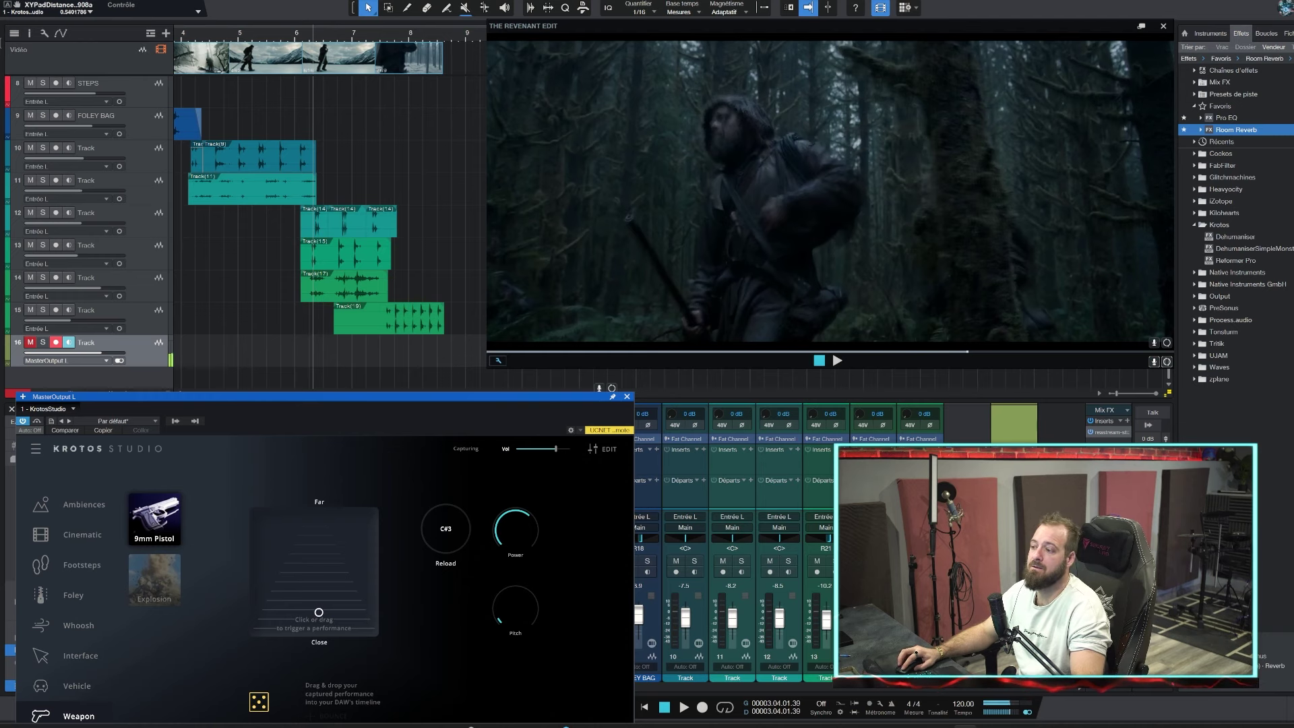
pyautogui.press('KP_Multiply')
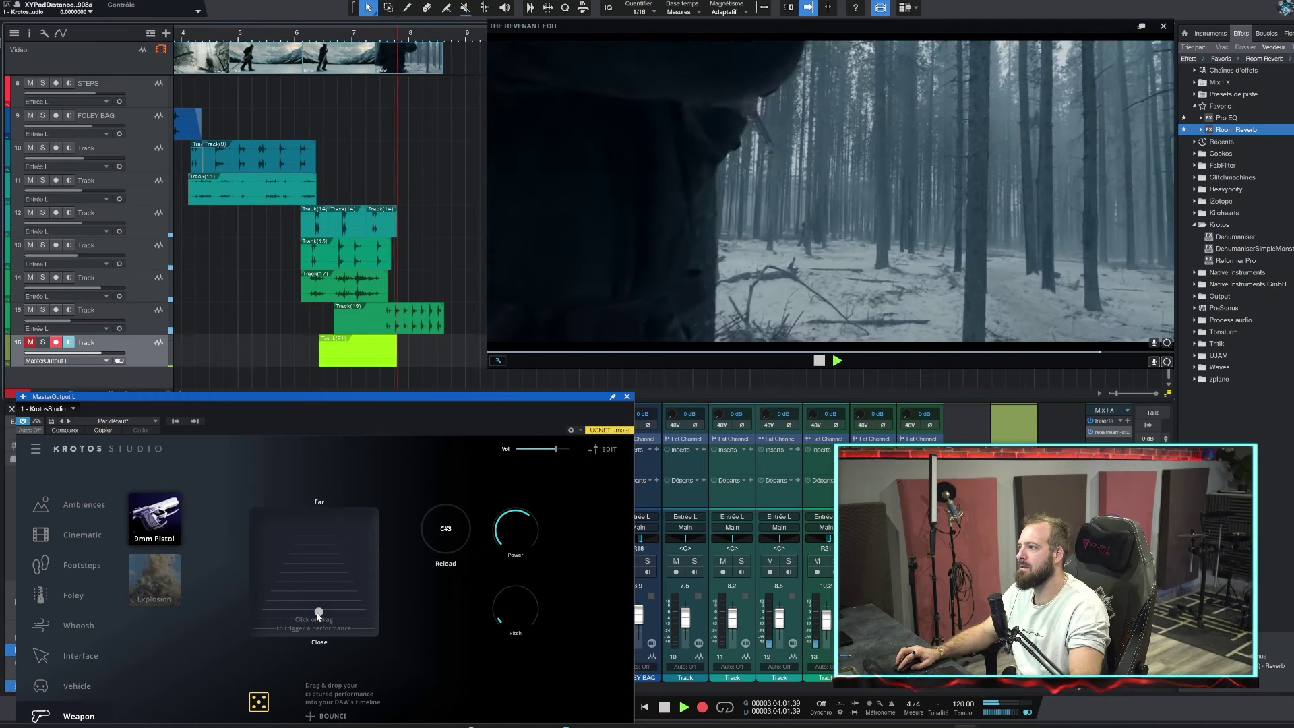
pyautogui.click(318, 614)
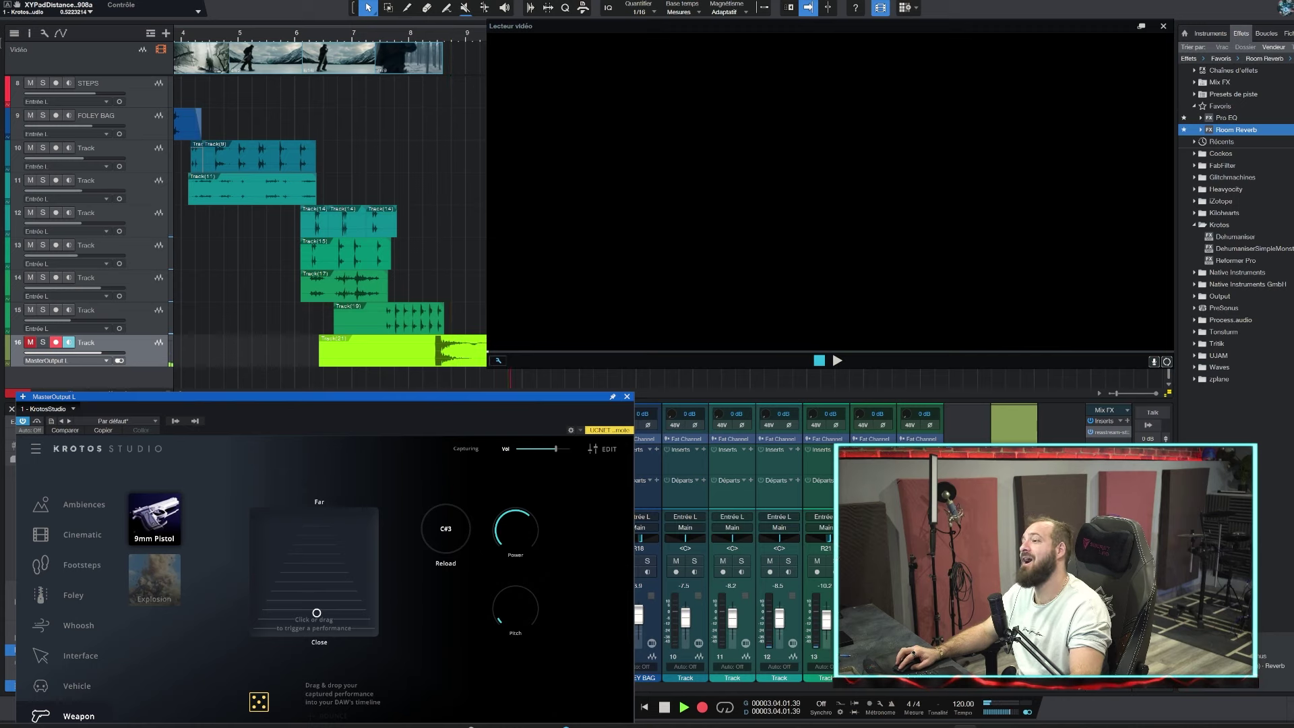
pyautogui.press('space')
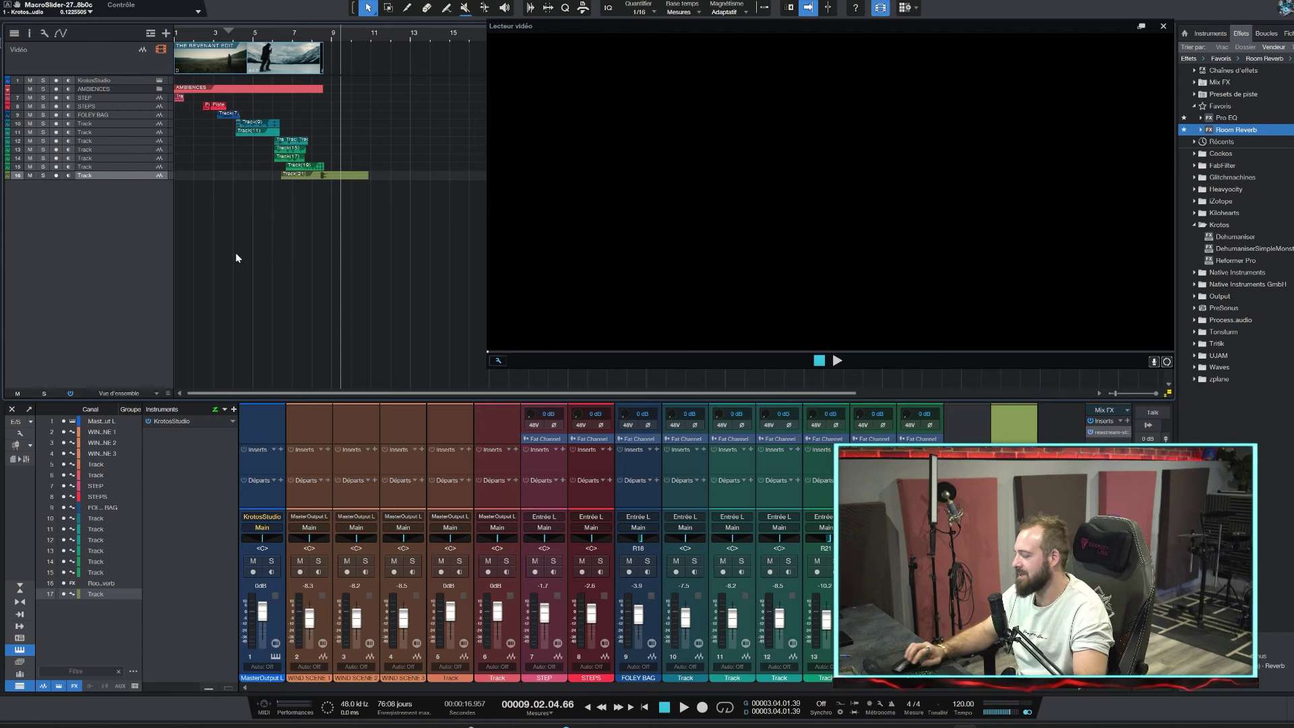
# Play the whole edit back from the start, then stop to review the soundtrack
pyautogui.press('Home')
pyautogui.press('space')
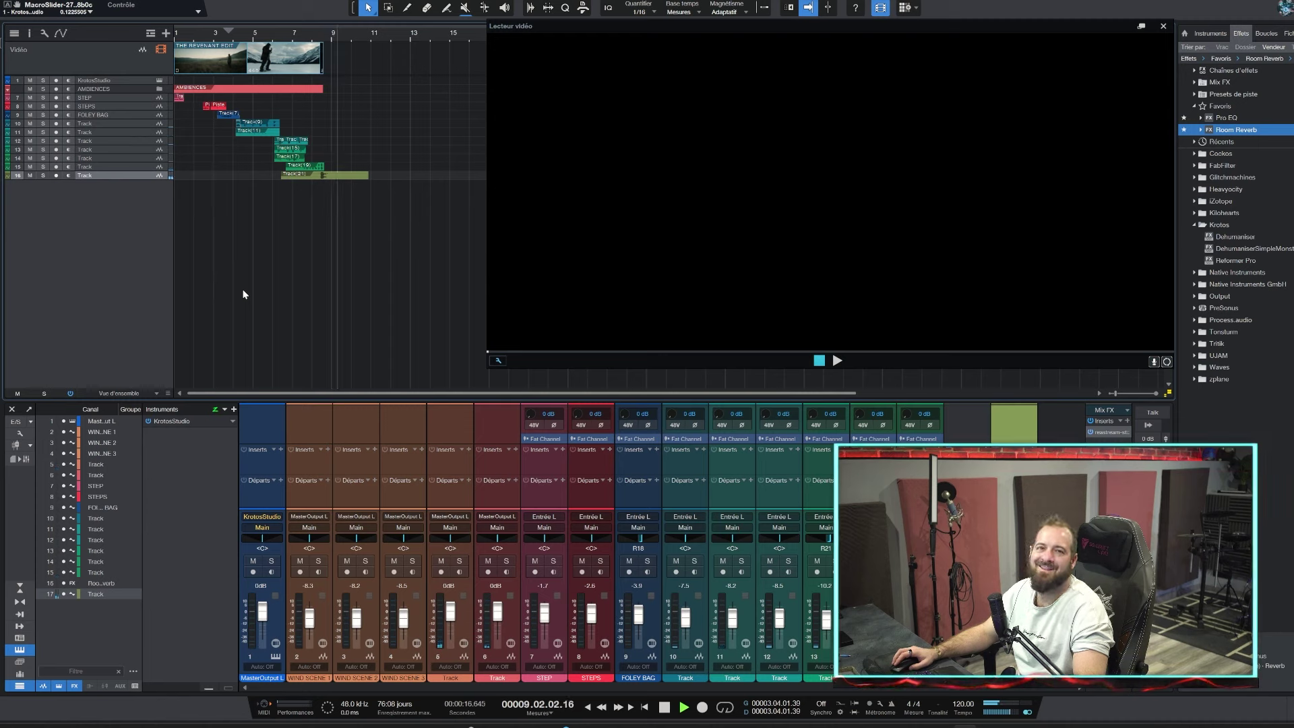
pyautogui.press('space')
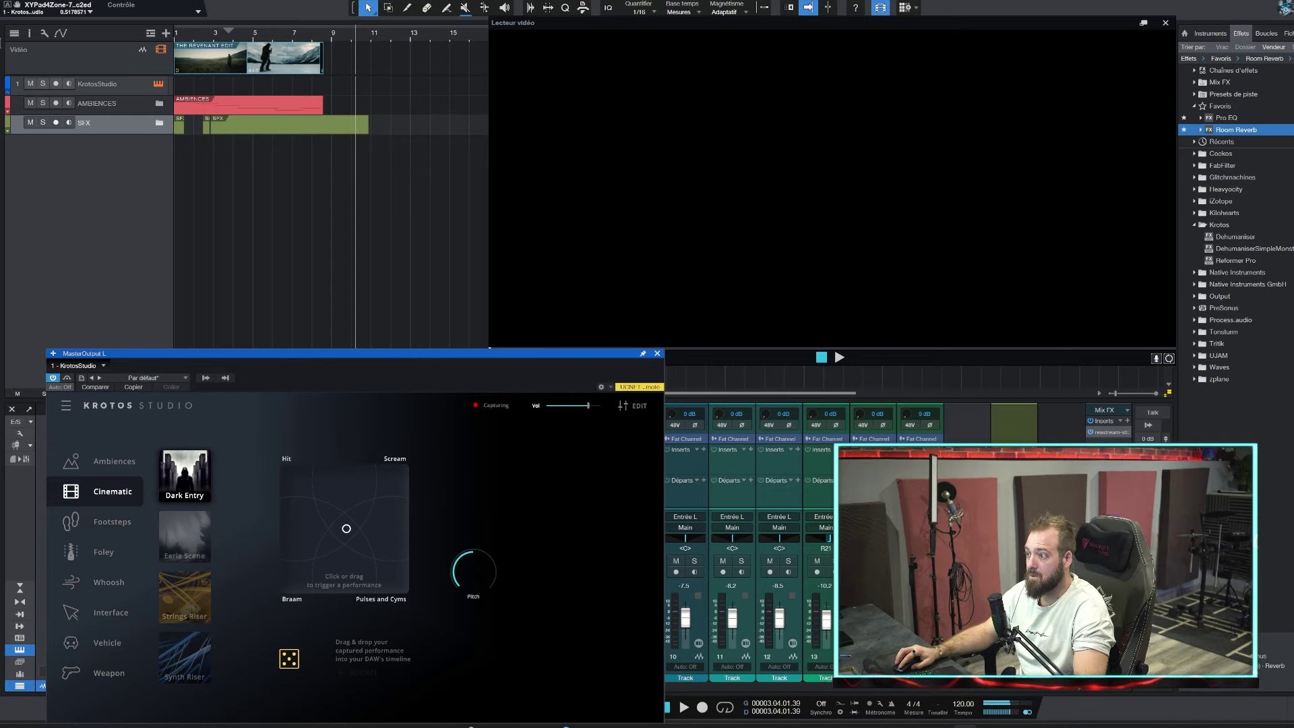
# Record a Dark Entry hit take, then start a Strings Riser take and adjust its Rise knob
pyautogui.press('KP_Multiply')
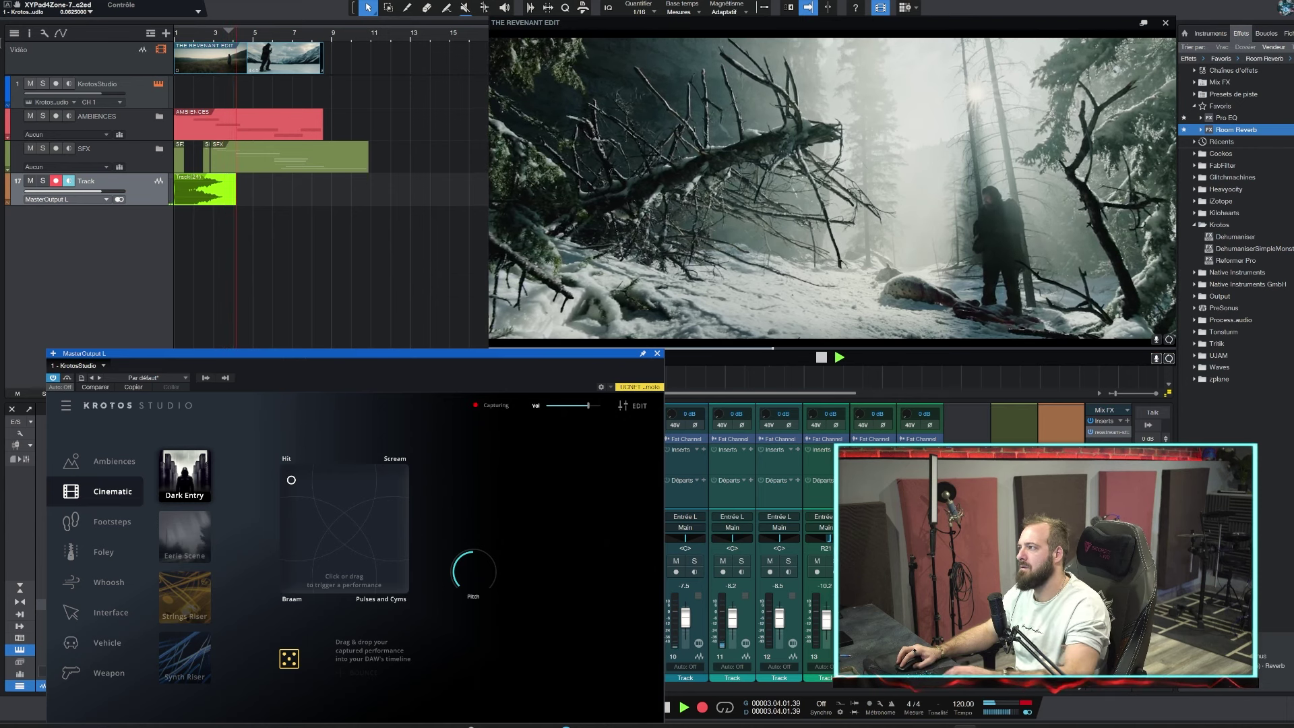
pyautogui.press('KP_Multiply')
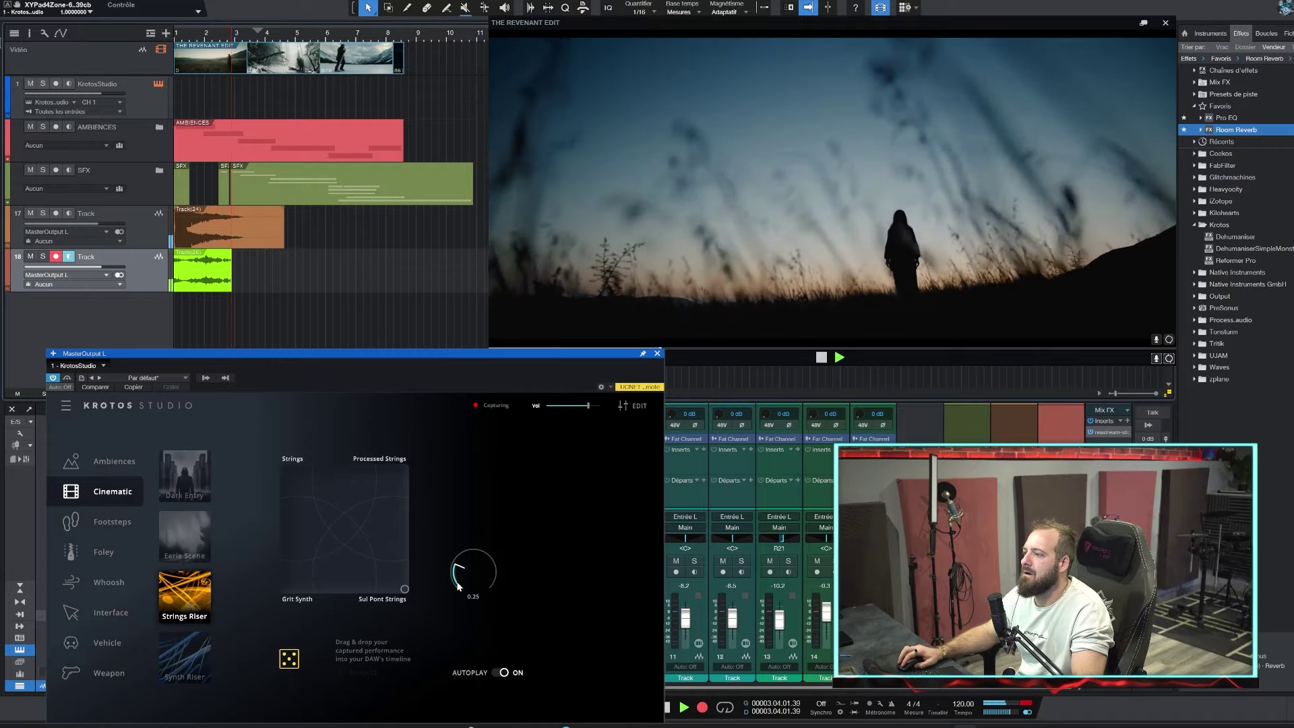
pyautogui.click(458, 584)
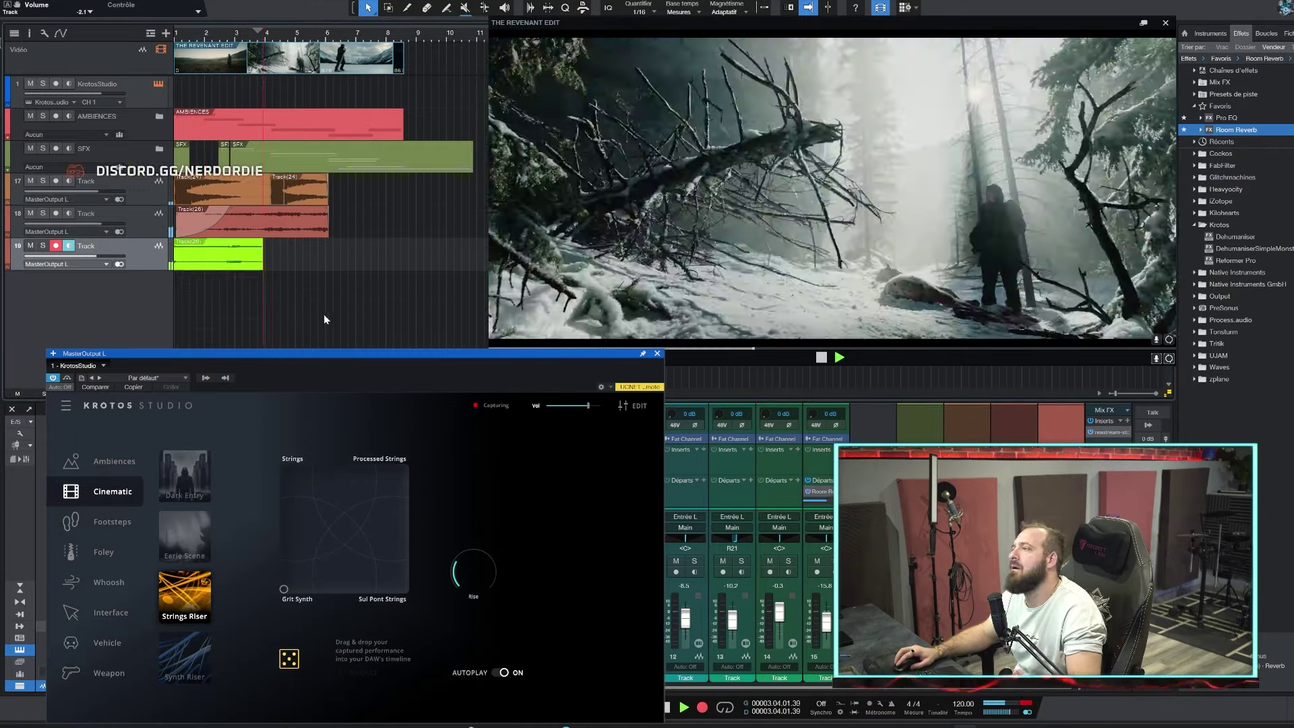